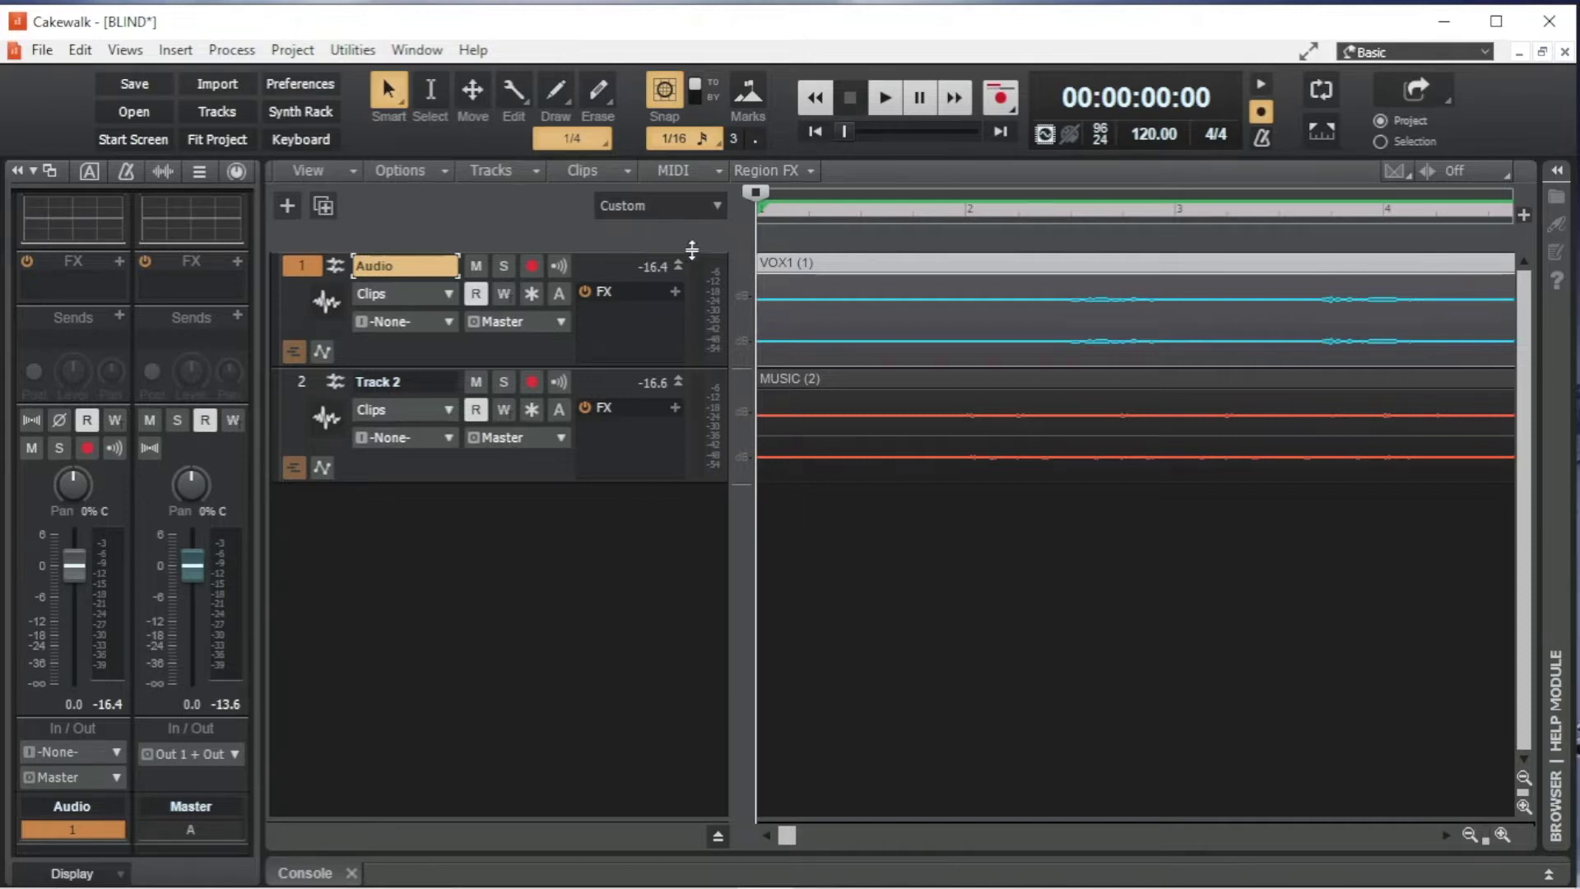
- Insert Sonitus Reverb into the Audio track's FX rack and open its plug-in window
{"action": "left_click", "coordinate": [674, 290]}
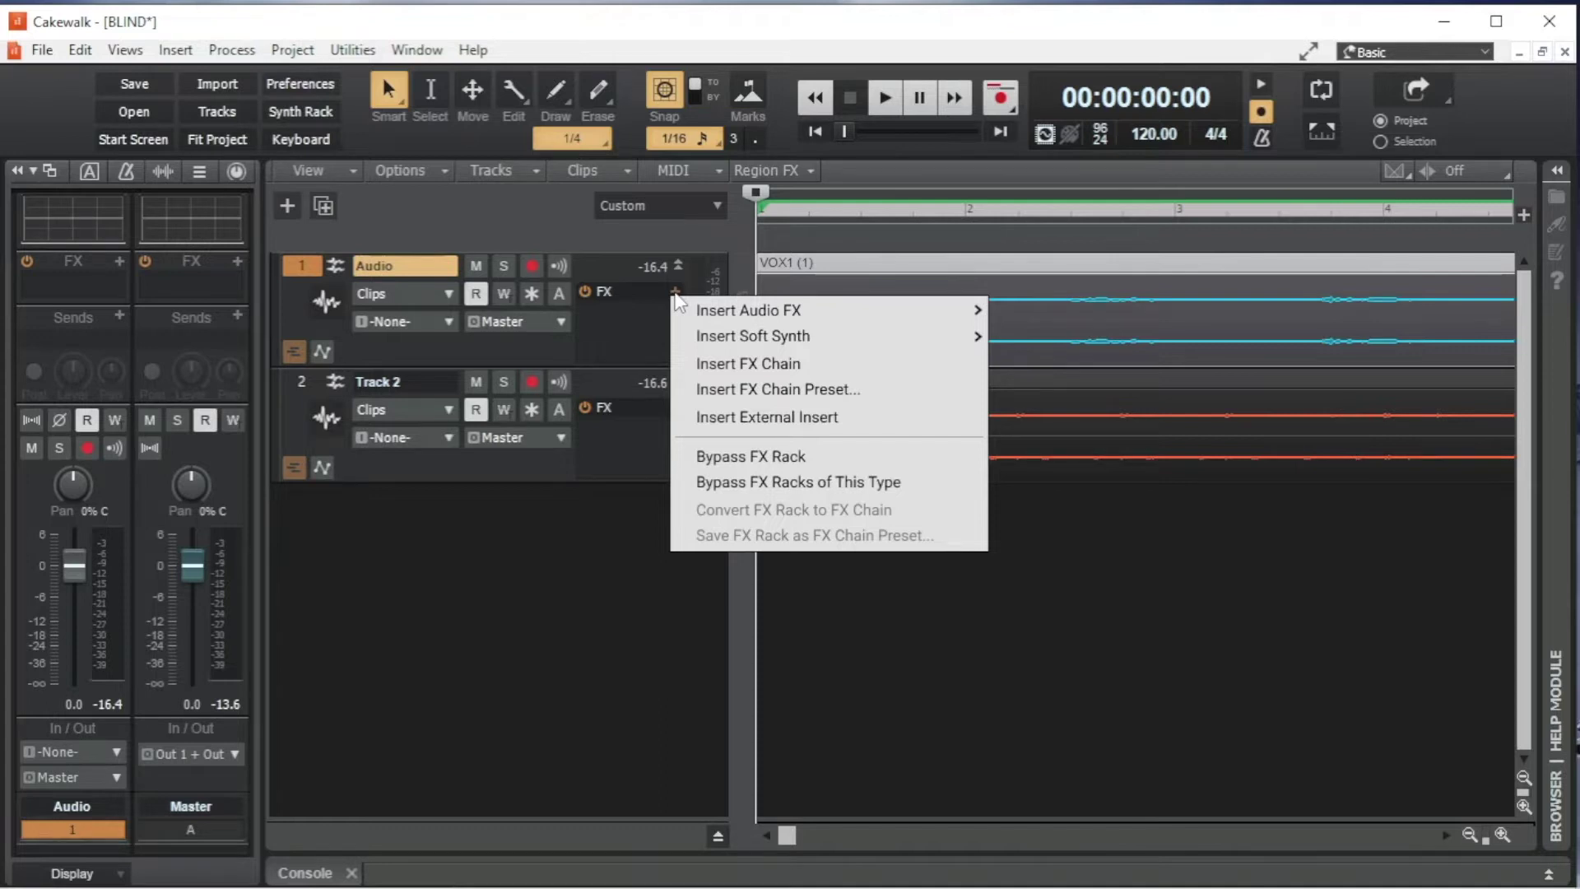
{"action": "mouse_move", "coordinate": [692, 315]}
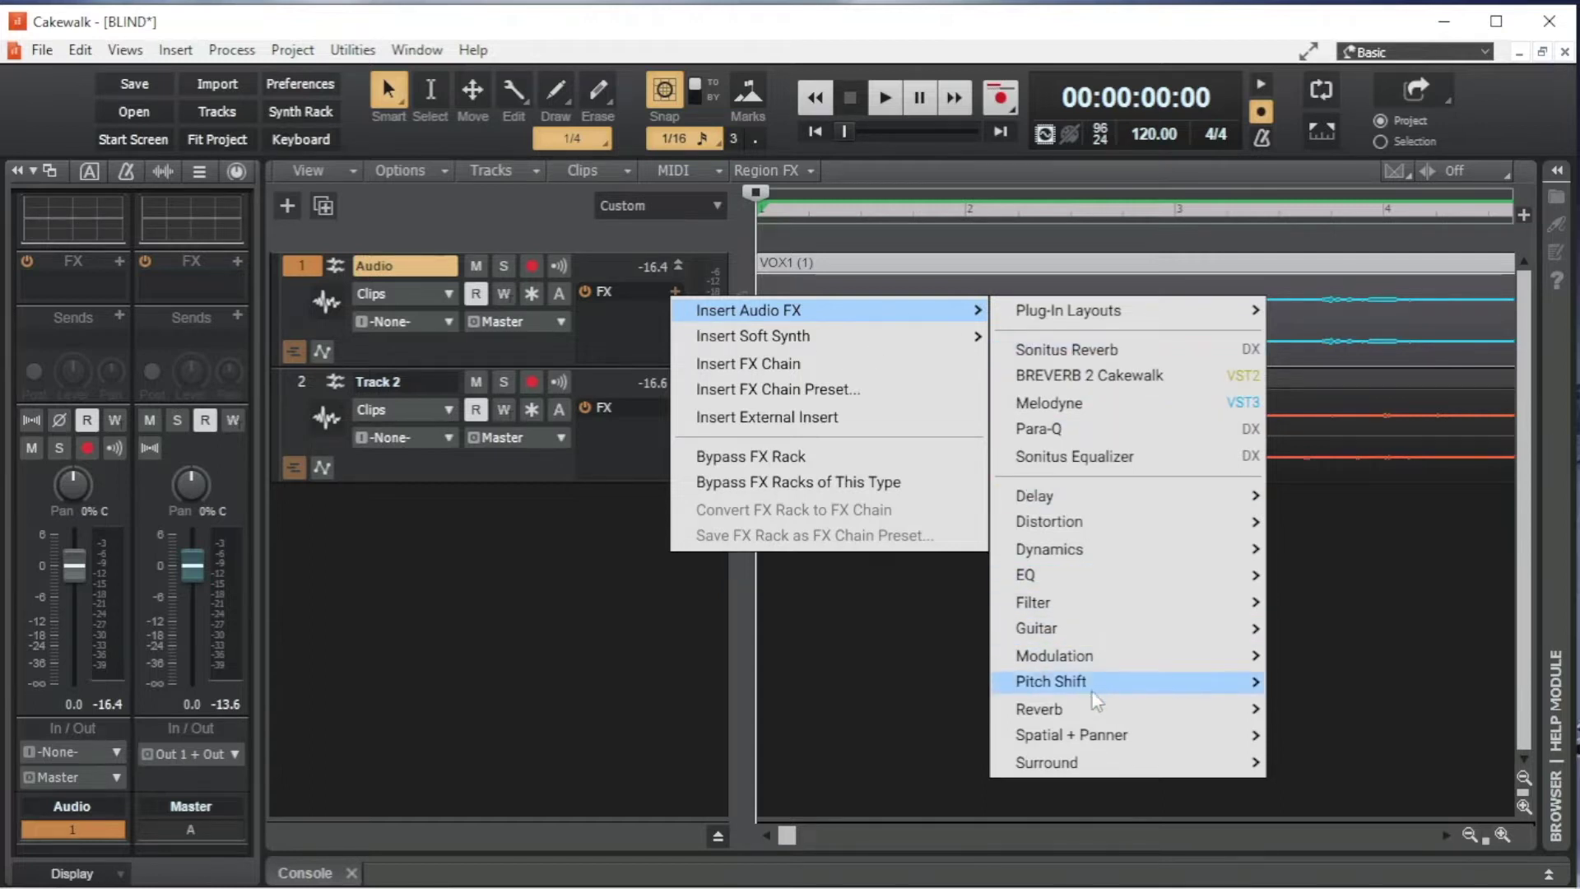
{"action": "mouse_move", "coordinate": [1093, 711]}
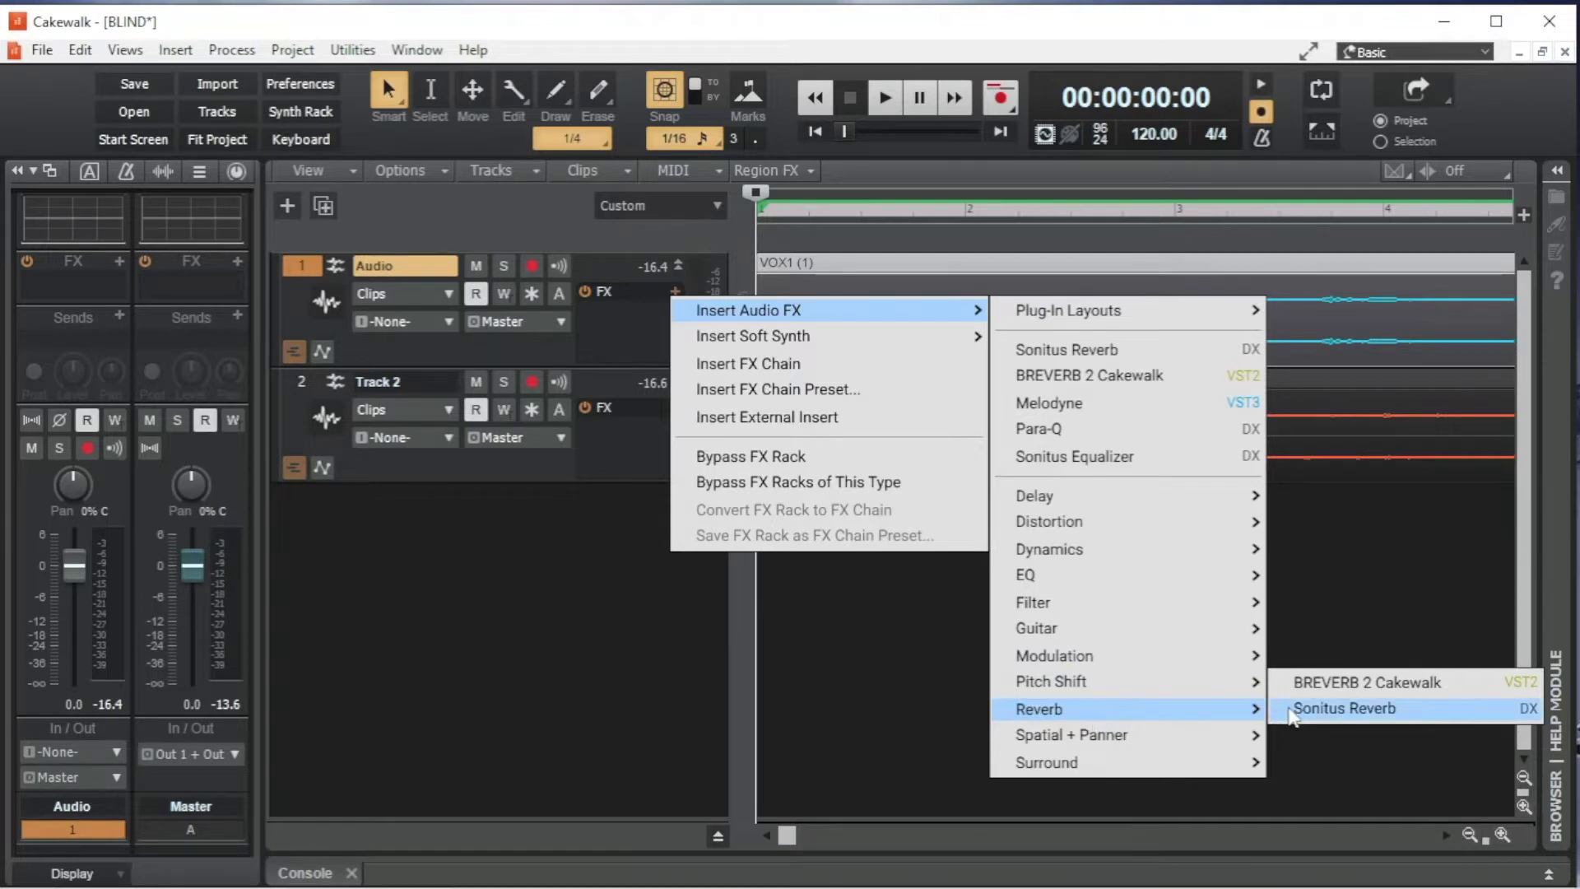
{"action": "left_click", "coordinate": [1343, 709]}
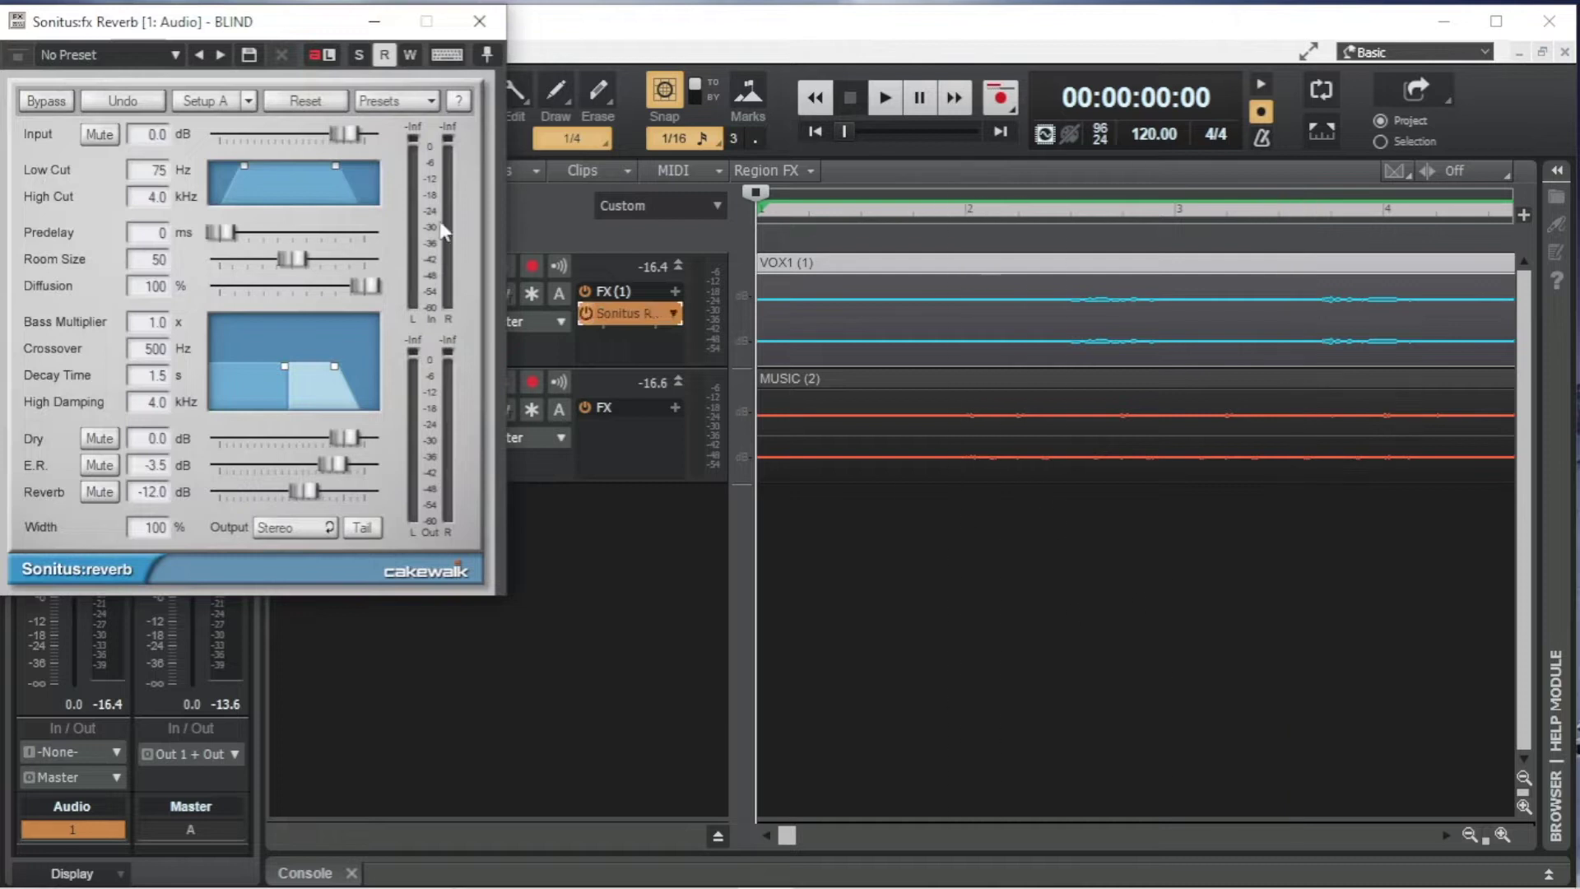
- Move the Sonitus Reverb window to mid-screen and show its Sonitus:fx preset list
{"action": "left_click_drag", "start_coordinate": [288, 33], "coordinate": [760, 176]}
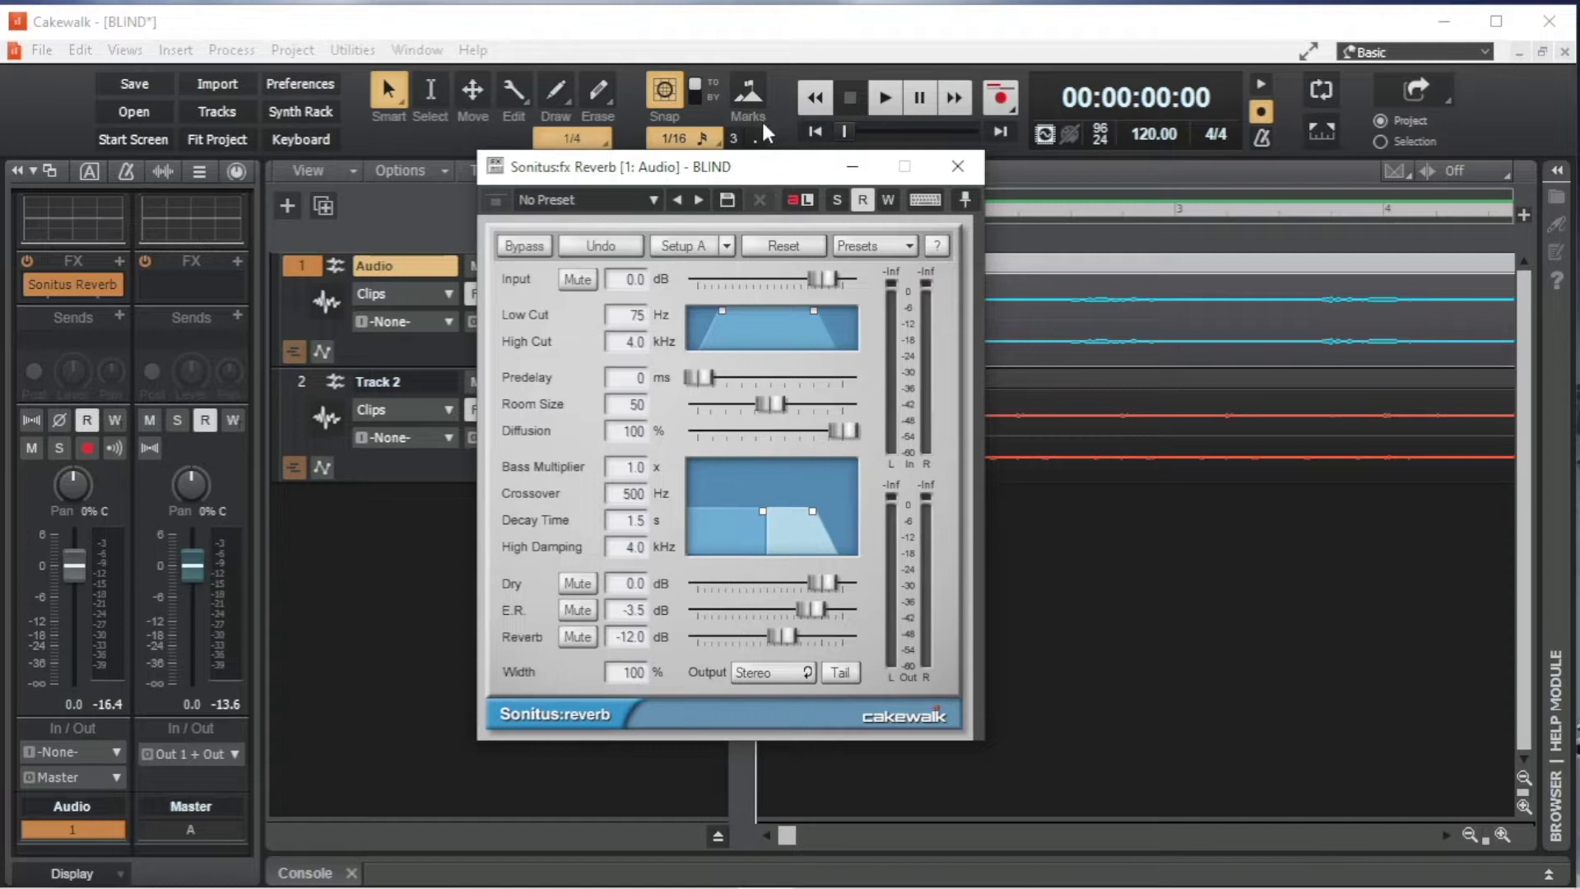
{"action": "left_click", "coordinate": [905, 246]}
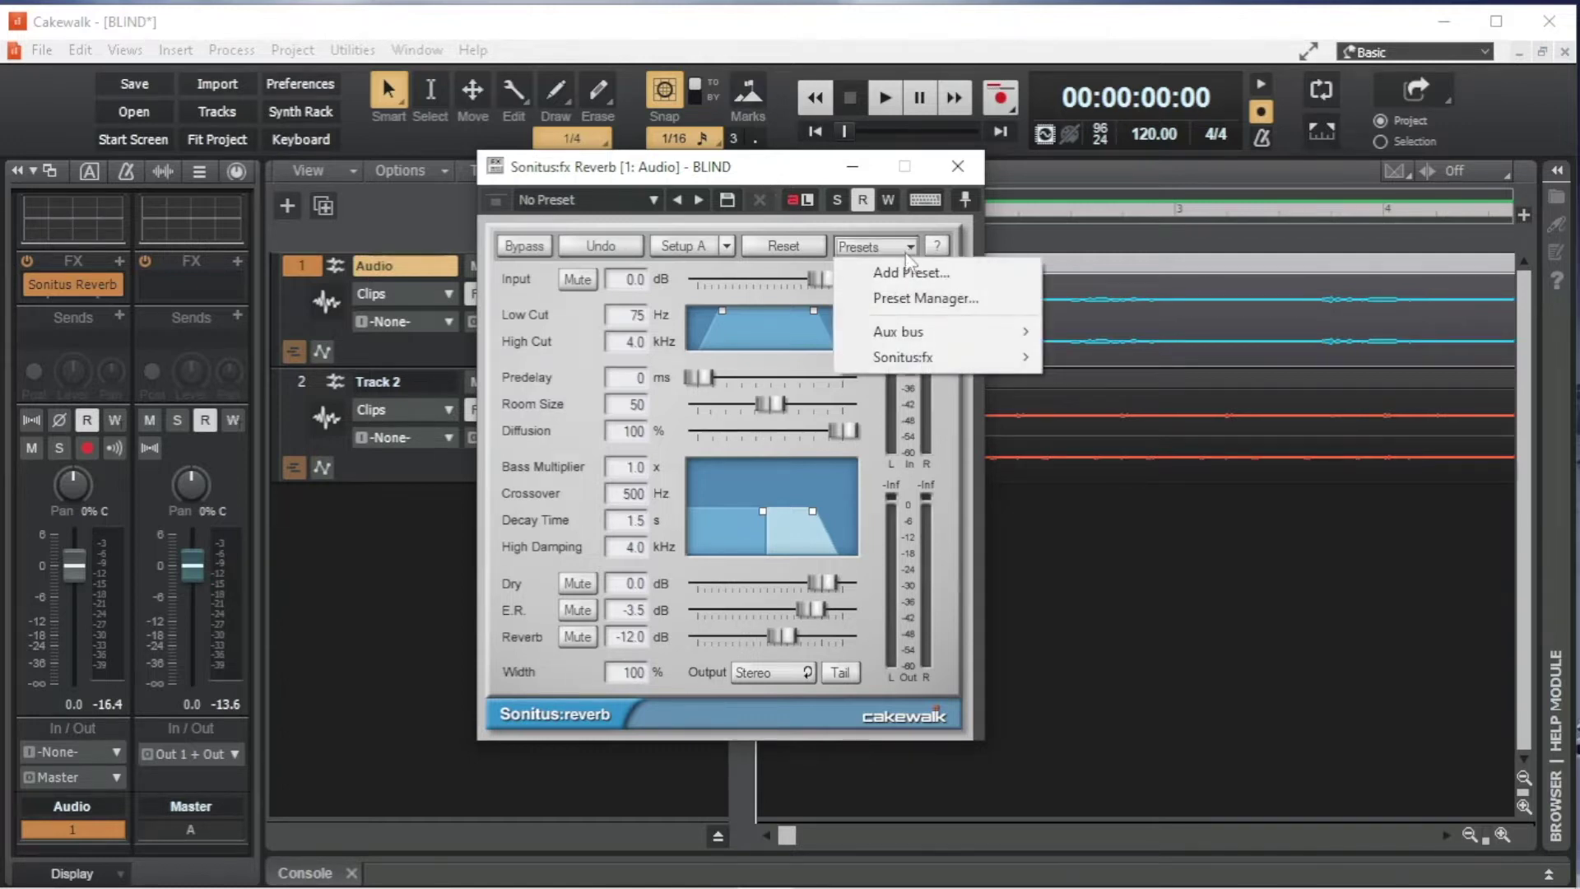
{"action": "mouse_move", "coordinate": [922, 362]}
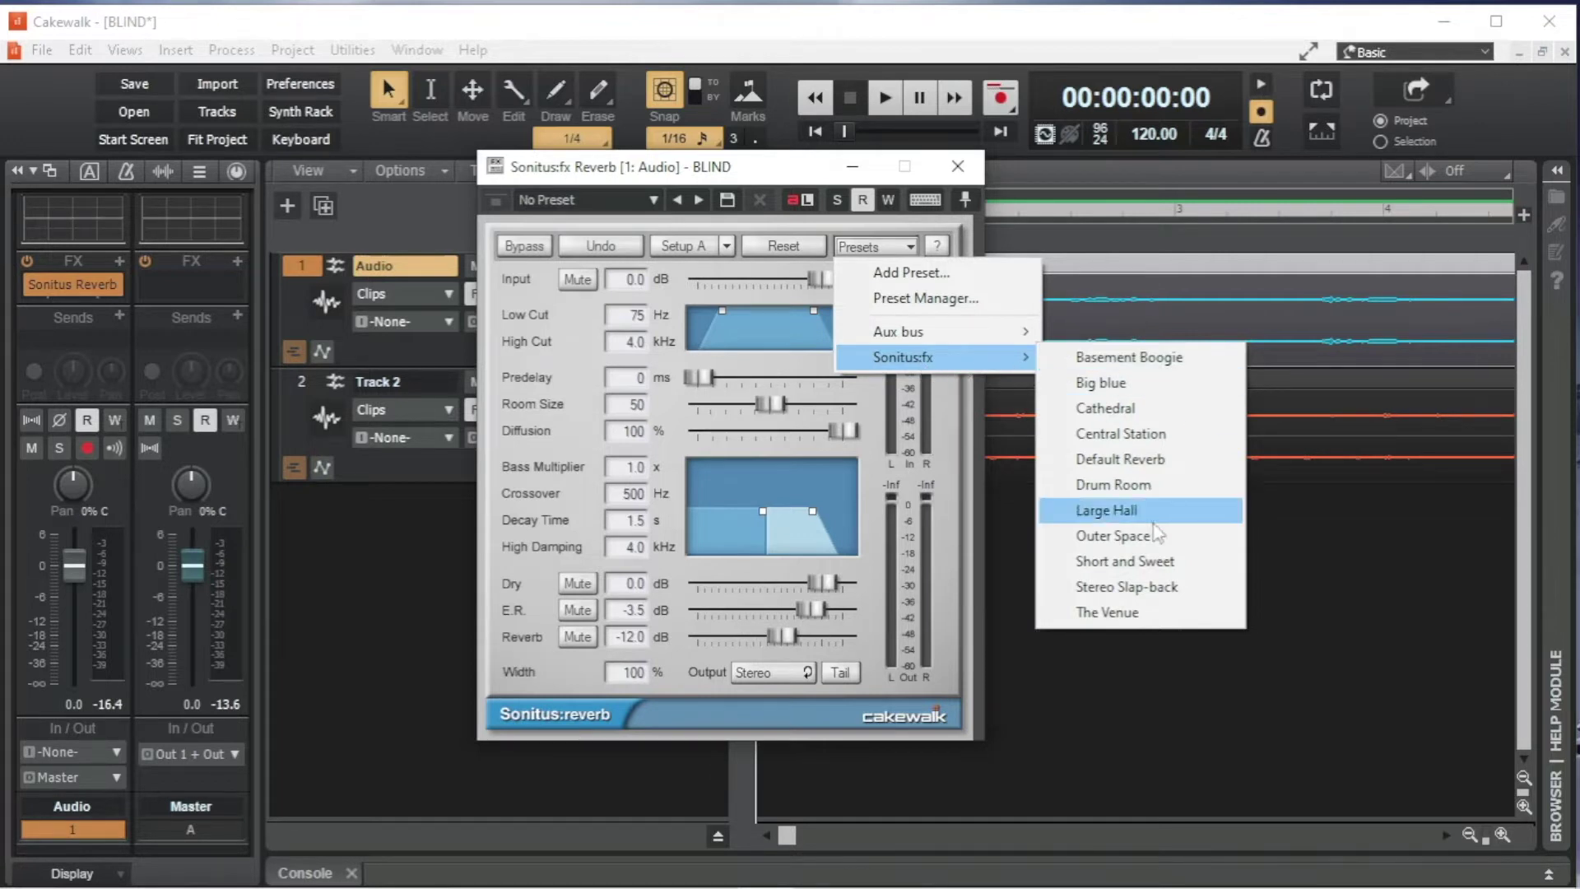
- Load a Sonitus:fx preset (400 Hz low cut, 6.0 kHz high cut, 80 ms predelay, 2.3 s decay) and audition it
{"action": "left_click", "coordinate": [1156, 610]}
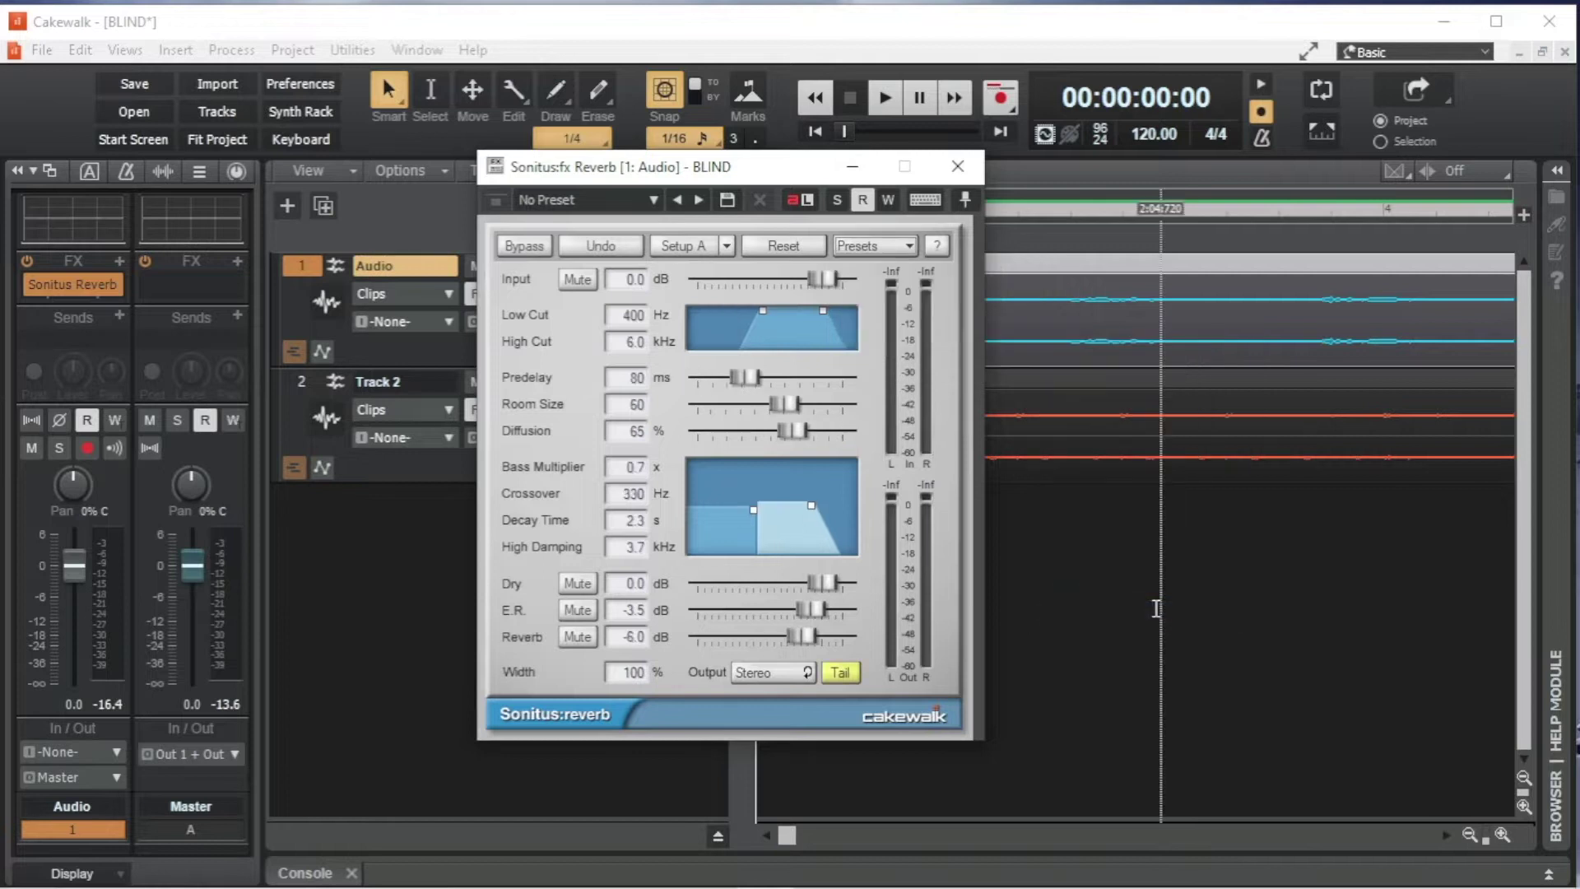
{"action": "left_click", "coordinate": [886, 97]}
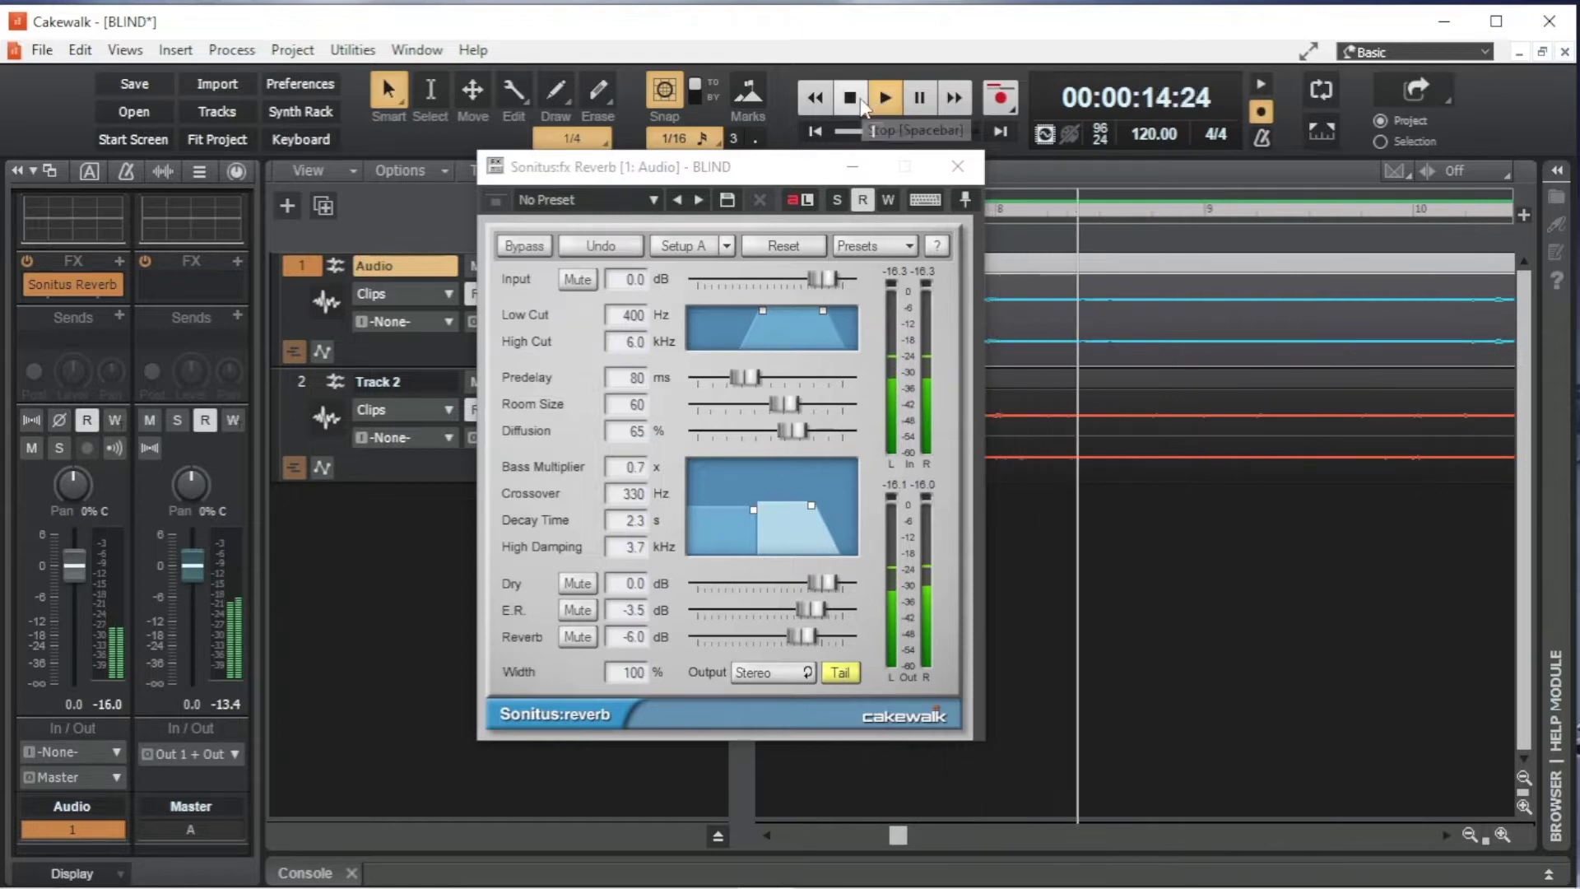
{"action": "left_click", "coordinate": [856, 97]}
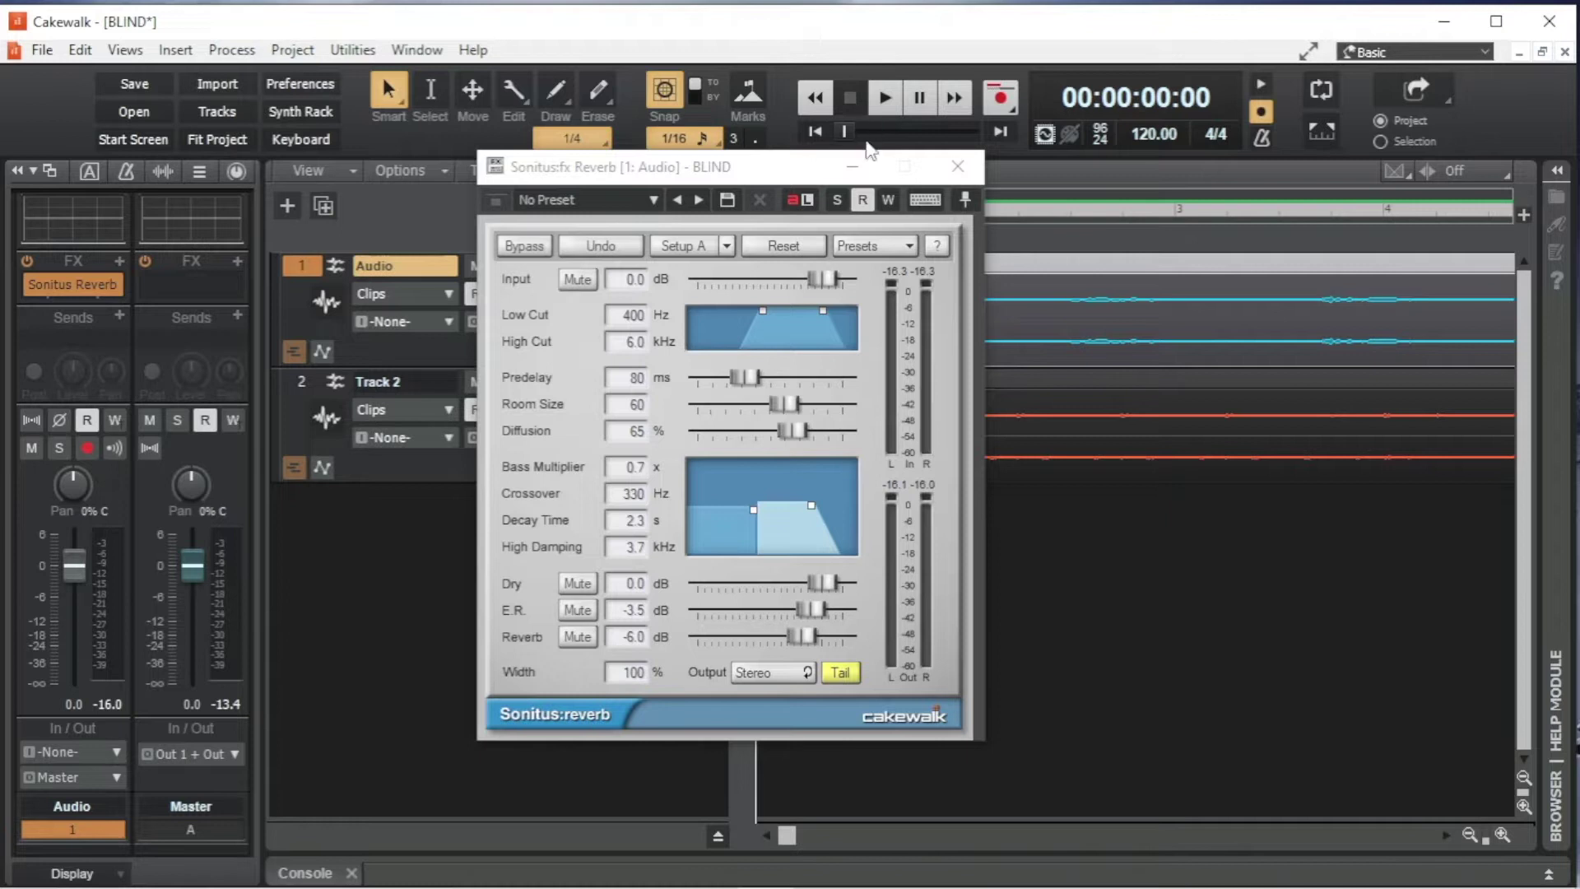
- Audition lower and higher low-cut settings, then set the reverb low cut to 404 Hz
{"action": "left_click_drag", "start_coordinate": [764, 311], "coordinate": [722, 314]}
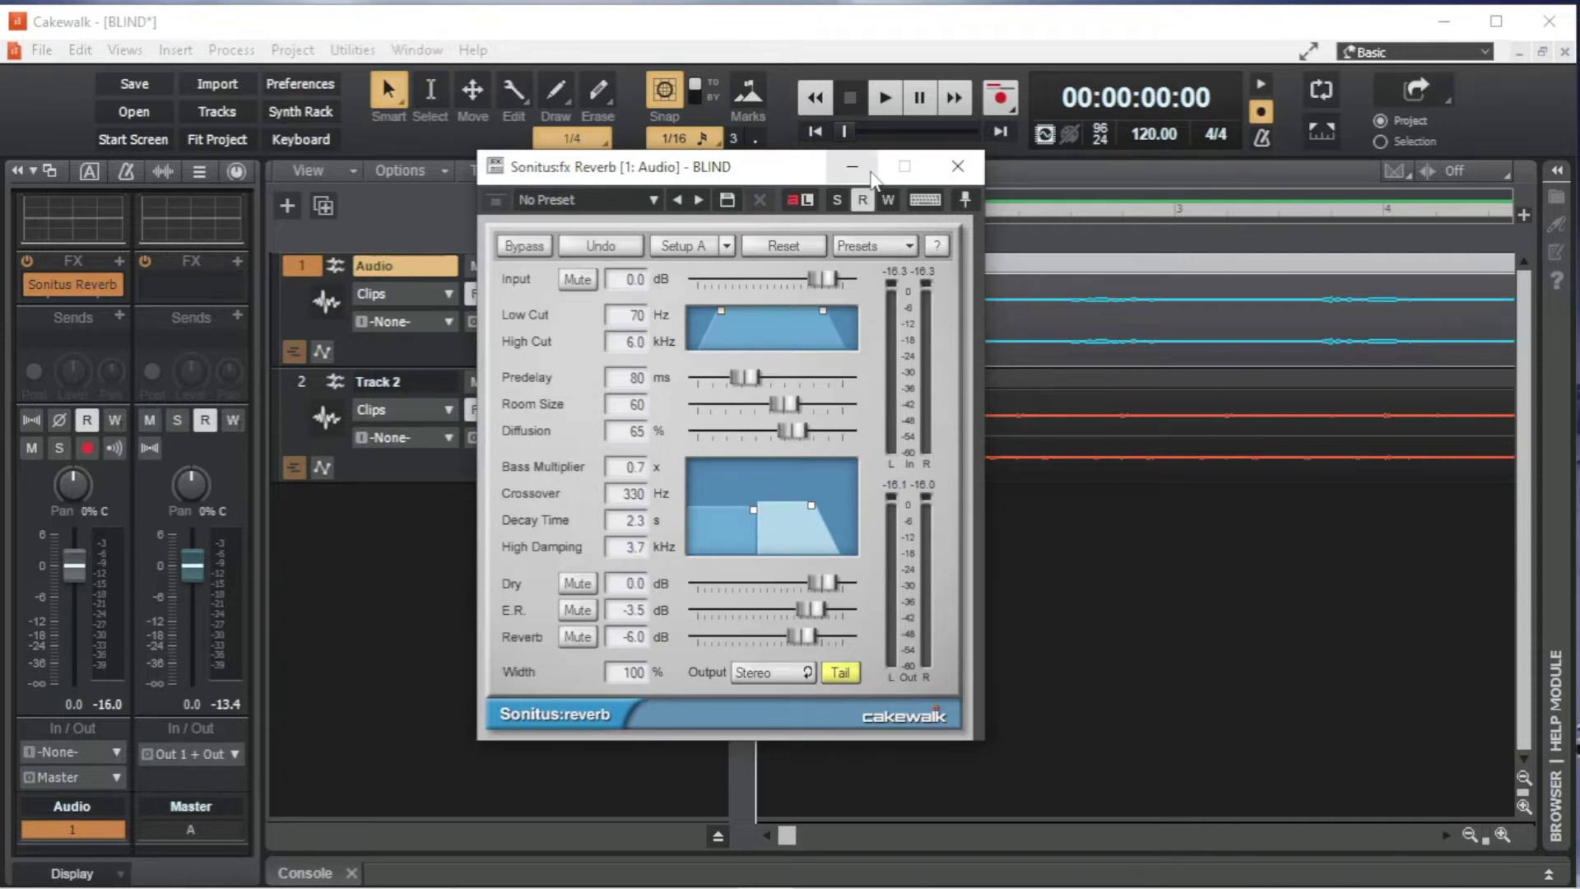
{"action": "left_click", "coordinate": [895, 92]}
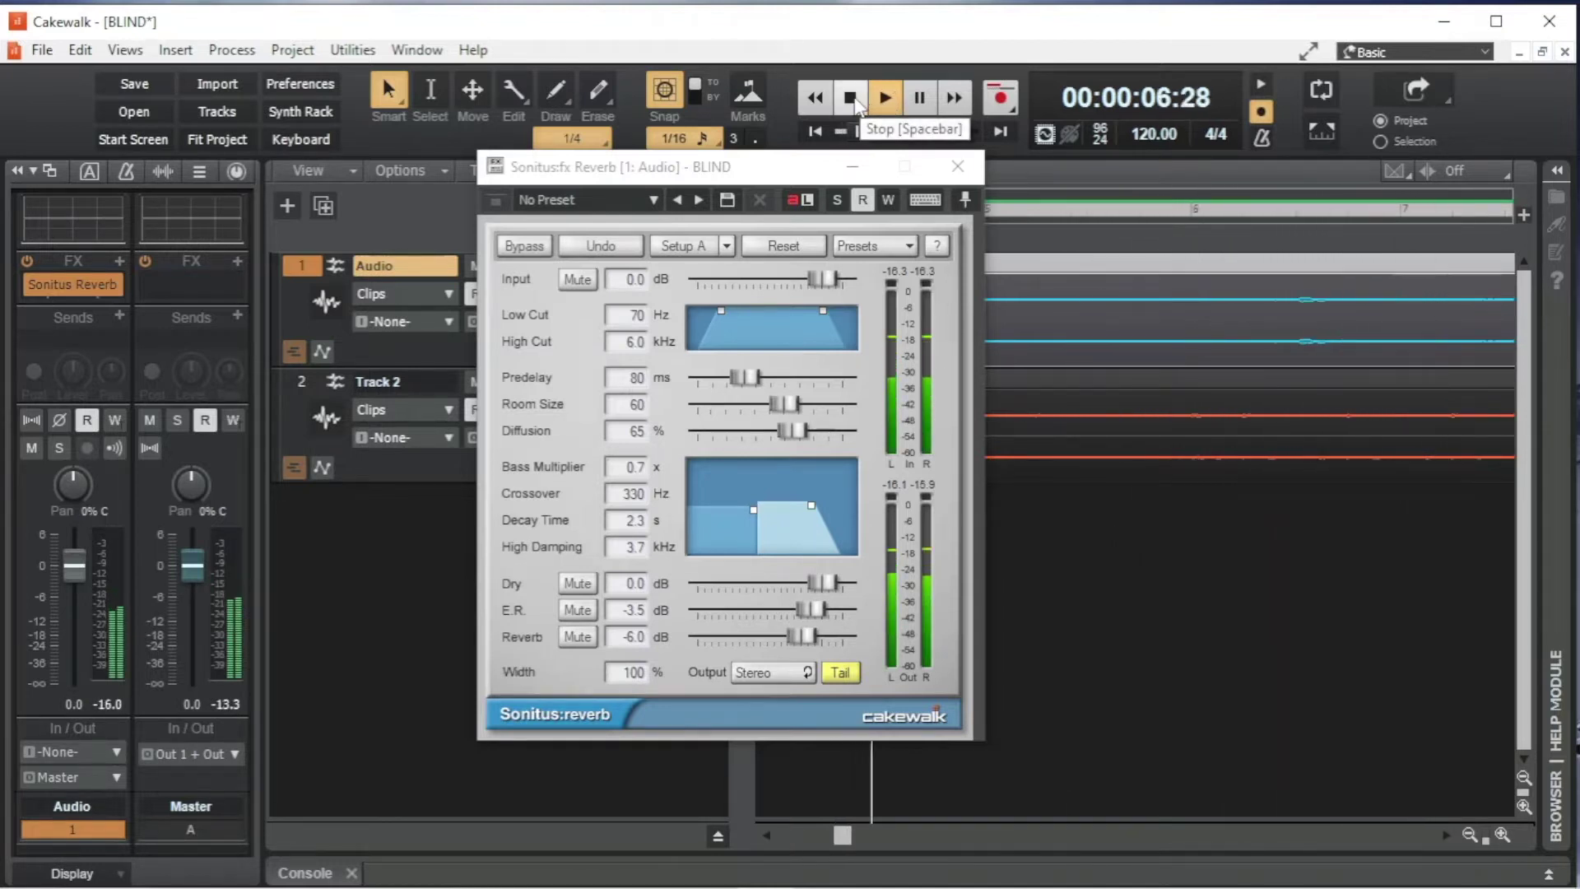
{"action": "left_click", "coordinate": [855, 103]}
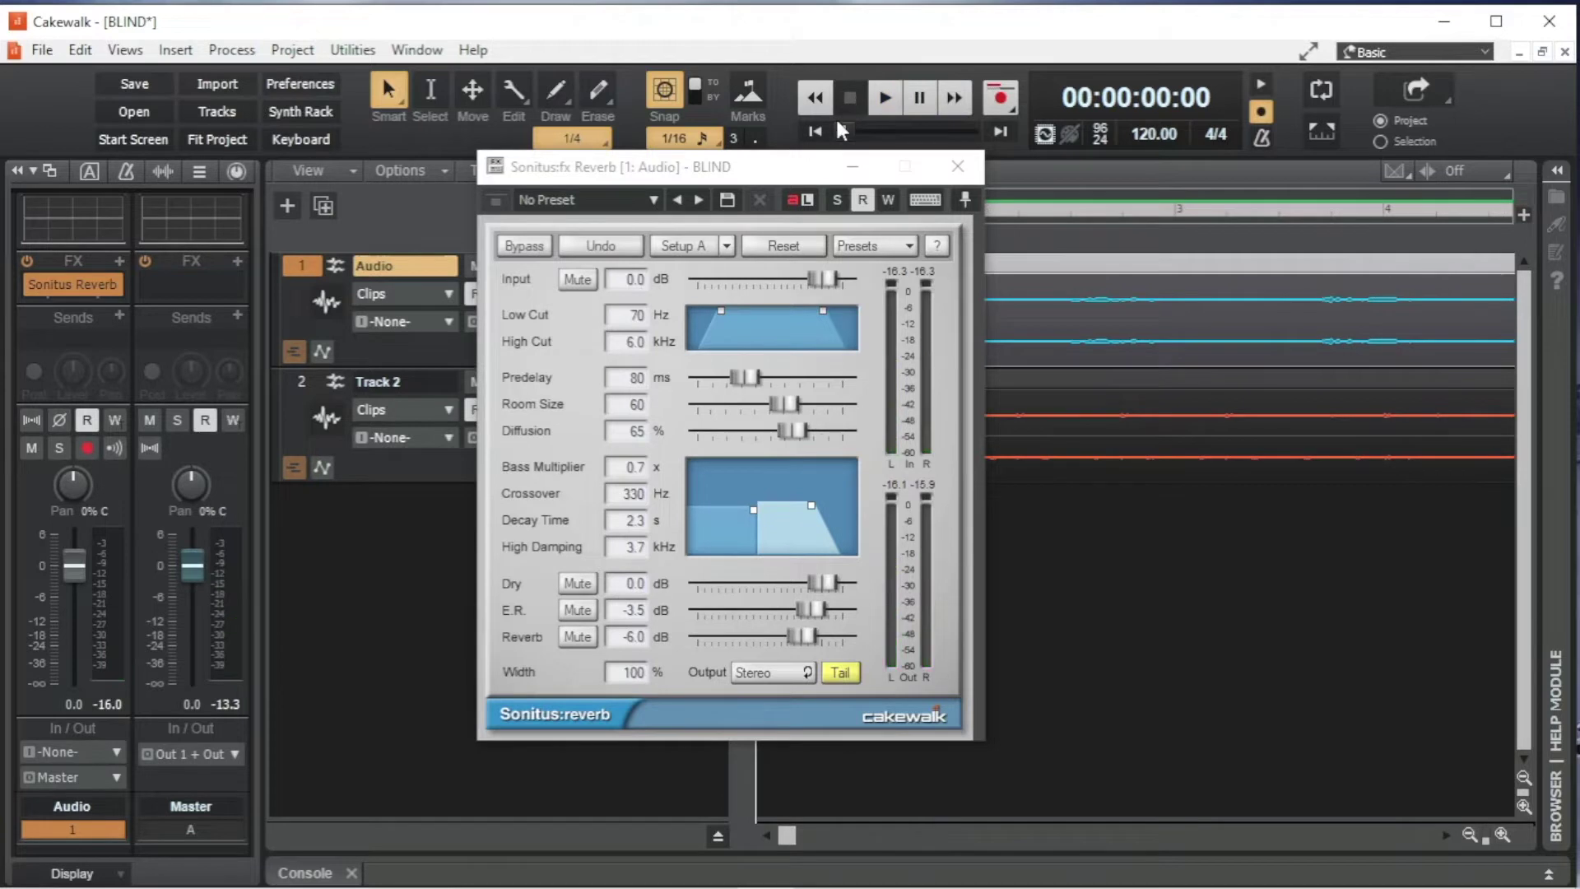
{"action": "left_click_drag", "start_coordinate": [724, 309], "coordinate": [795, 308]}
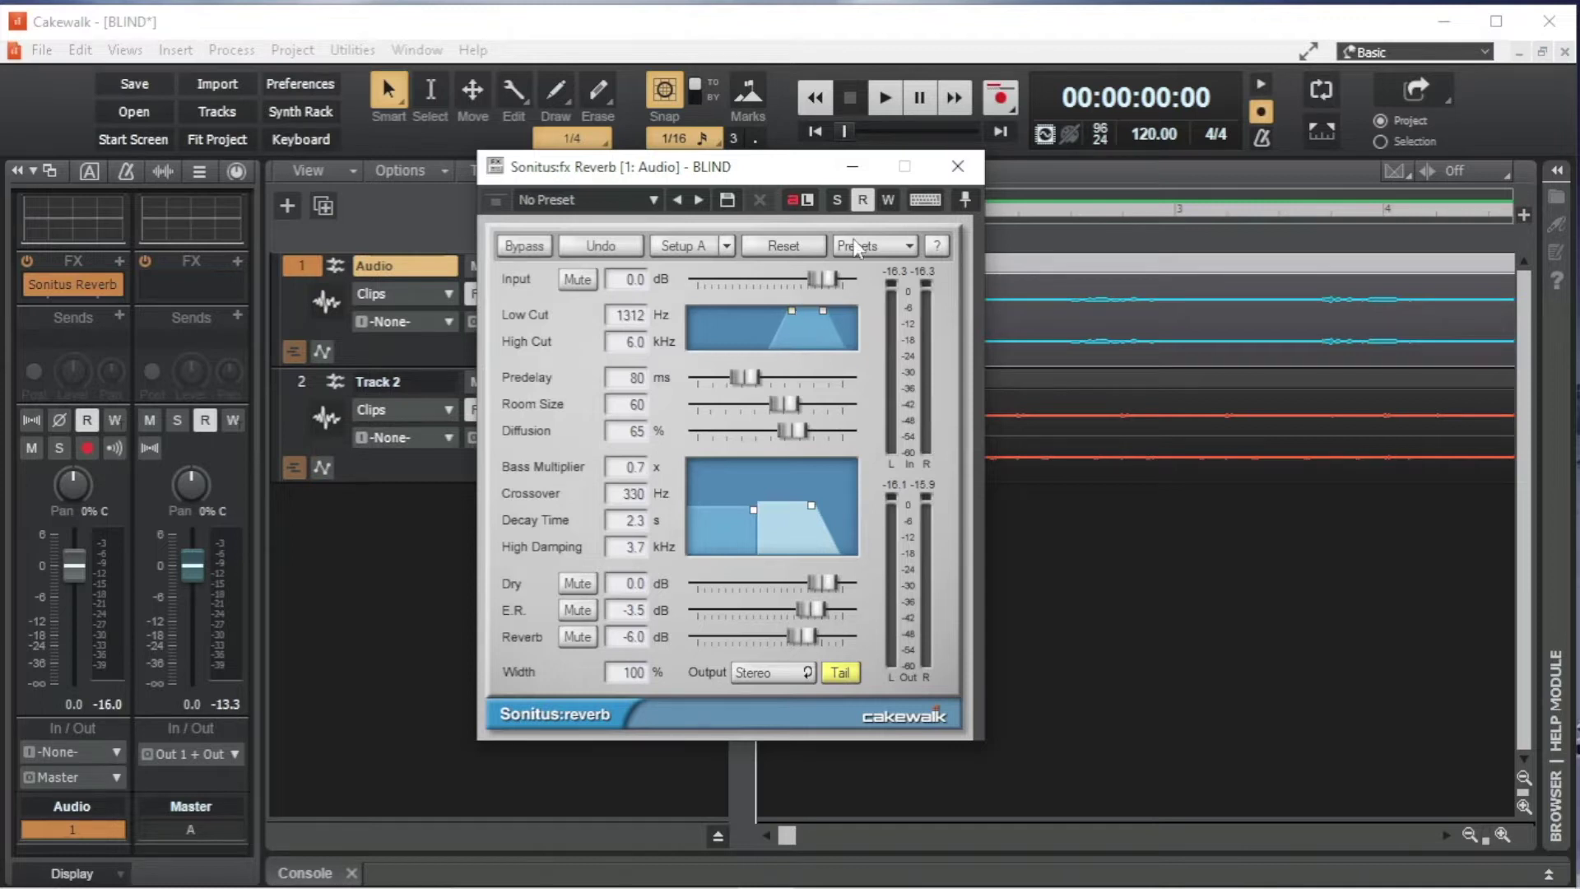
{"action": "left_click", "coordinate": [889, 101]}
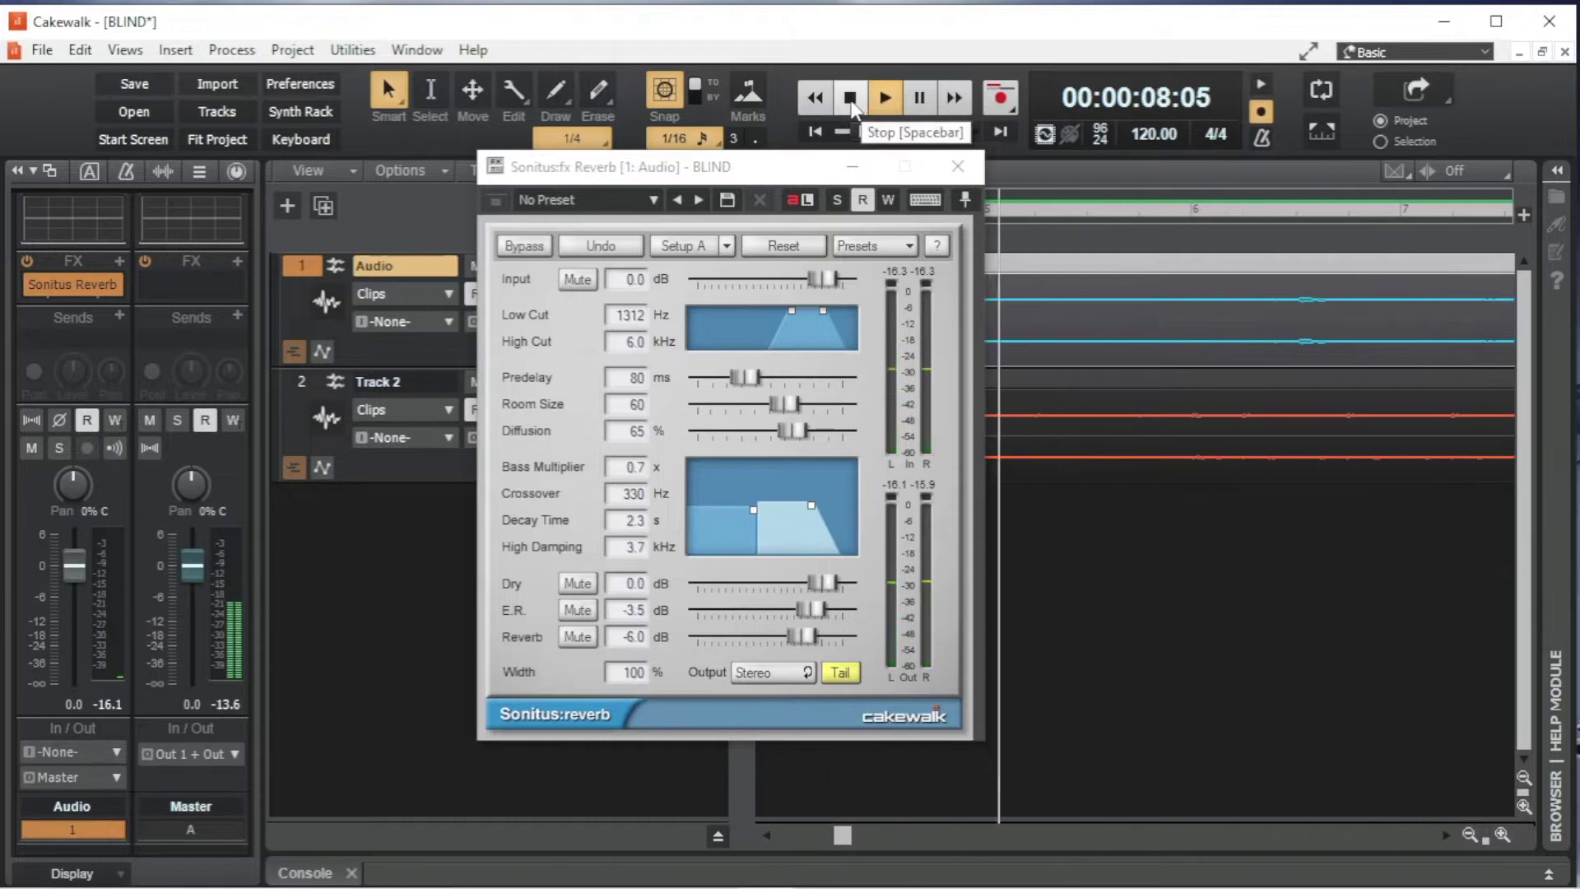
{"action": "left_click", "coordinate": [851, 100]}
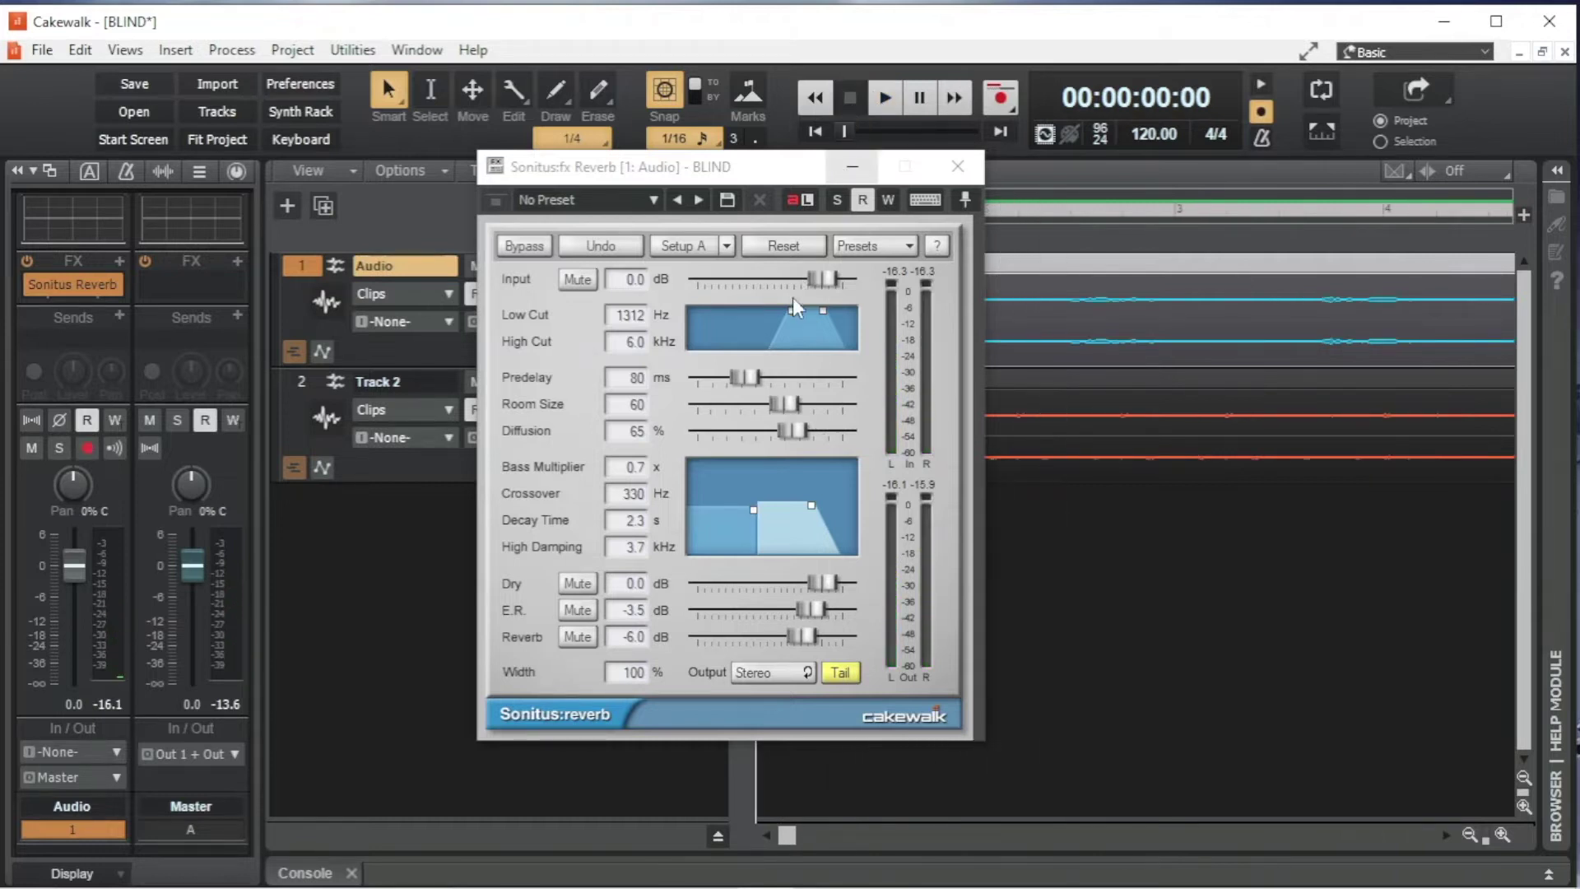
{"action": "left_click_drag", "start_coordinate": [792, 308], "coordinate": [765, 318]}
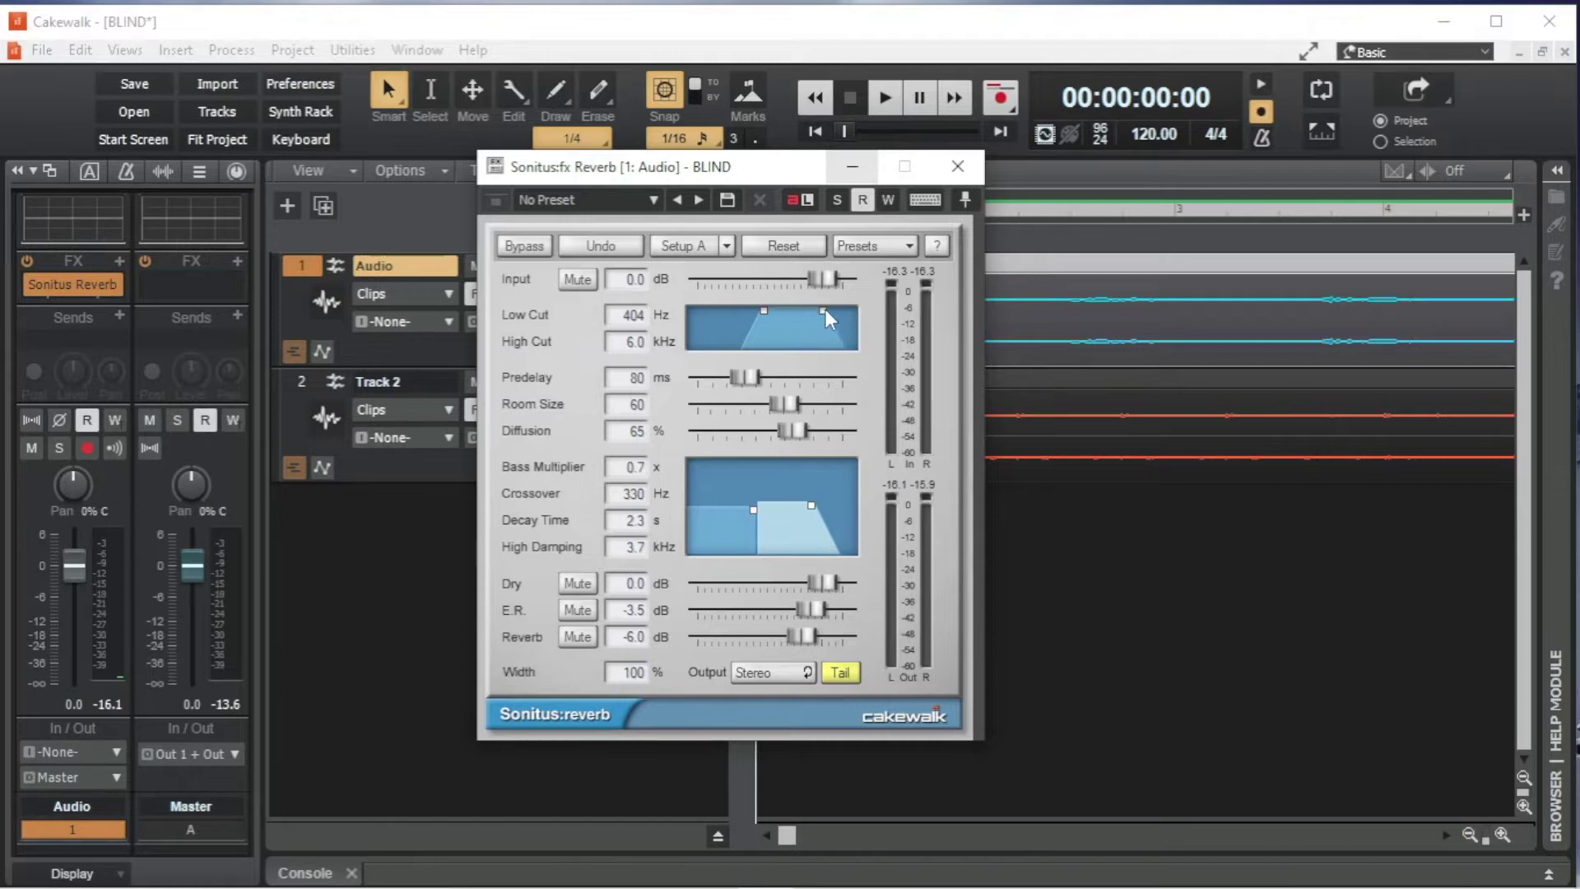
- Lower the reverb high cut and audition the darker sound
{"action": "left_click_drag", "start_coordinate": [823, 311], "coordinate": [812, 311]}
{"action": "left_click", "coordinate": [885, 110]}
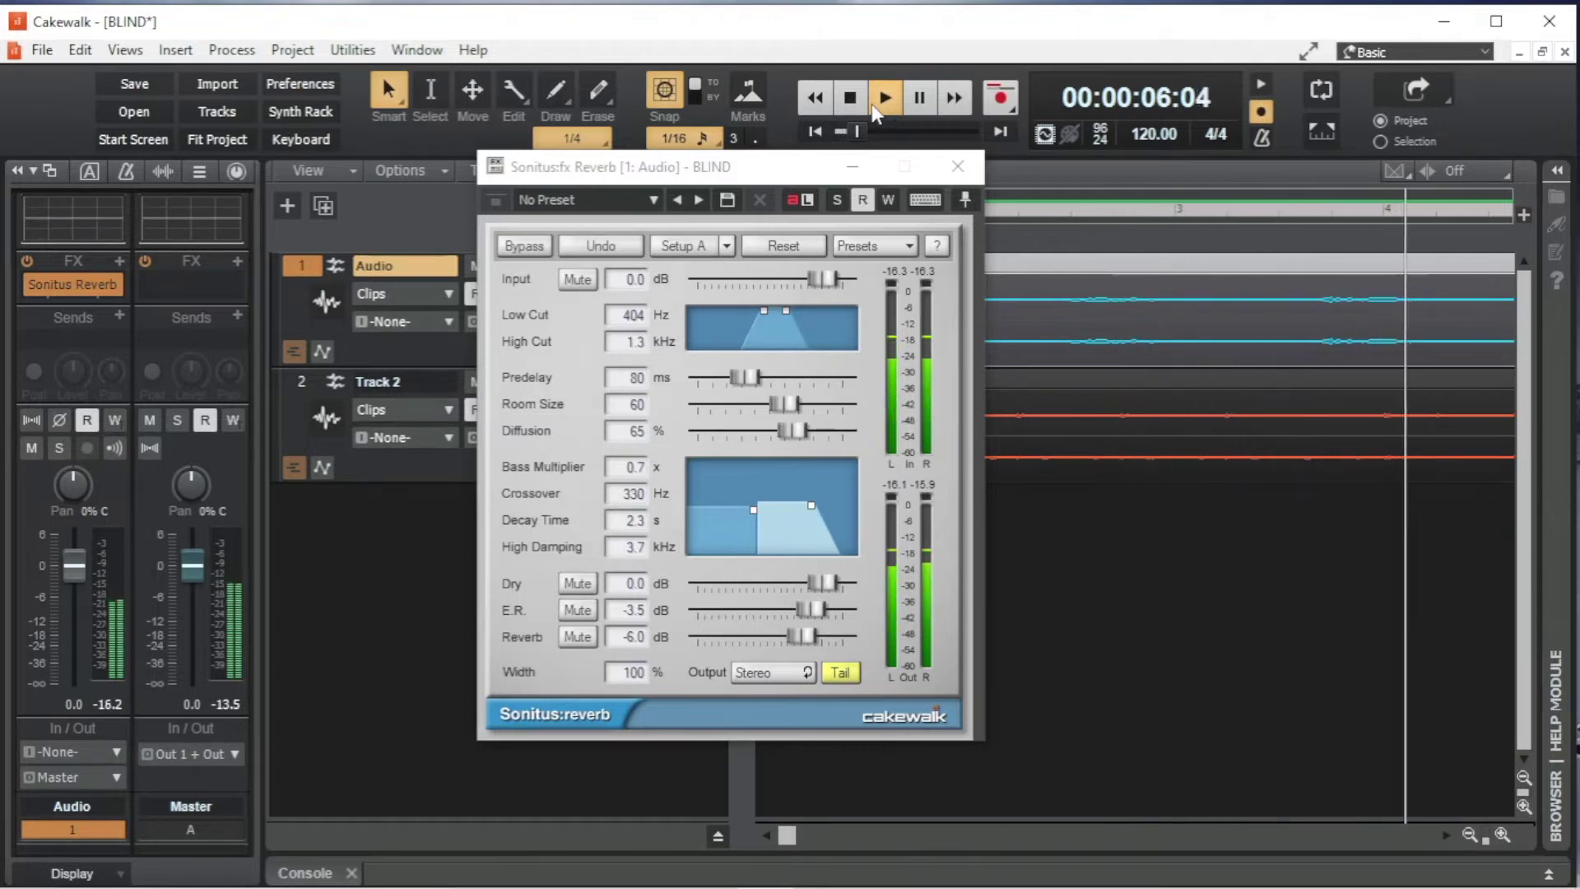
{"action": "left_click", "coordinate": [851, 97]}
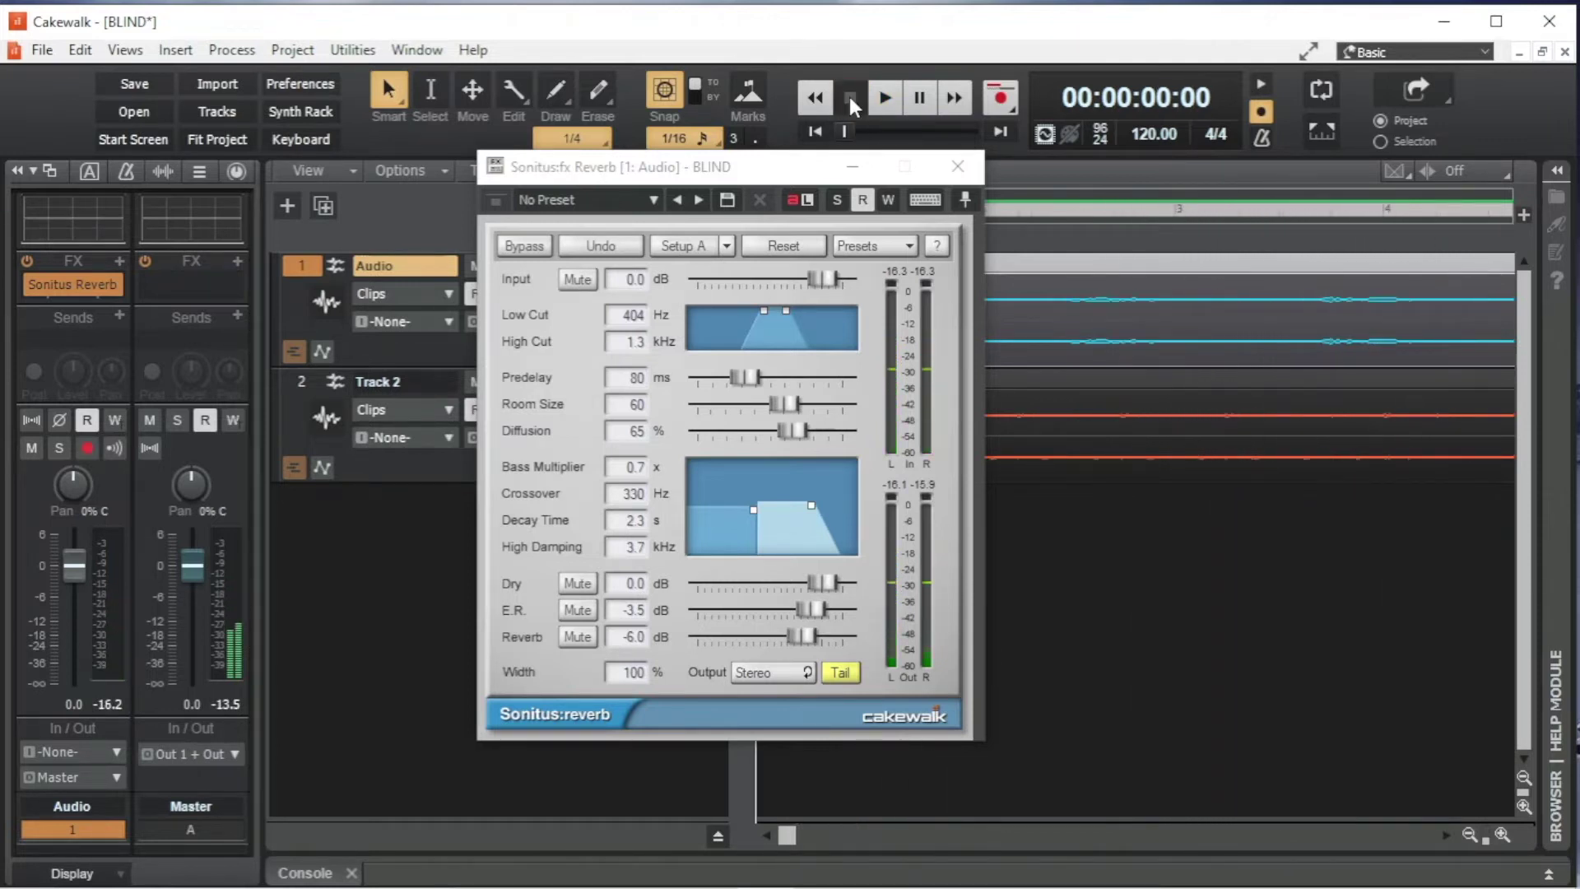
- Audition a brighter high cut, settle it at 2.0 kHz, and shorten predelay to 8 ms
{"action": "left_click", "coordinate": [786, 311]}
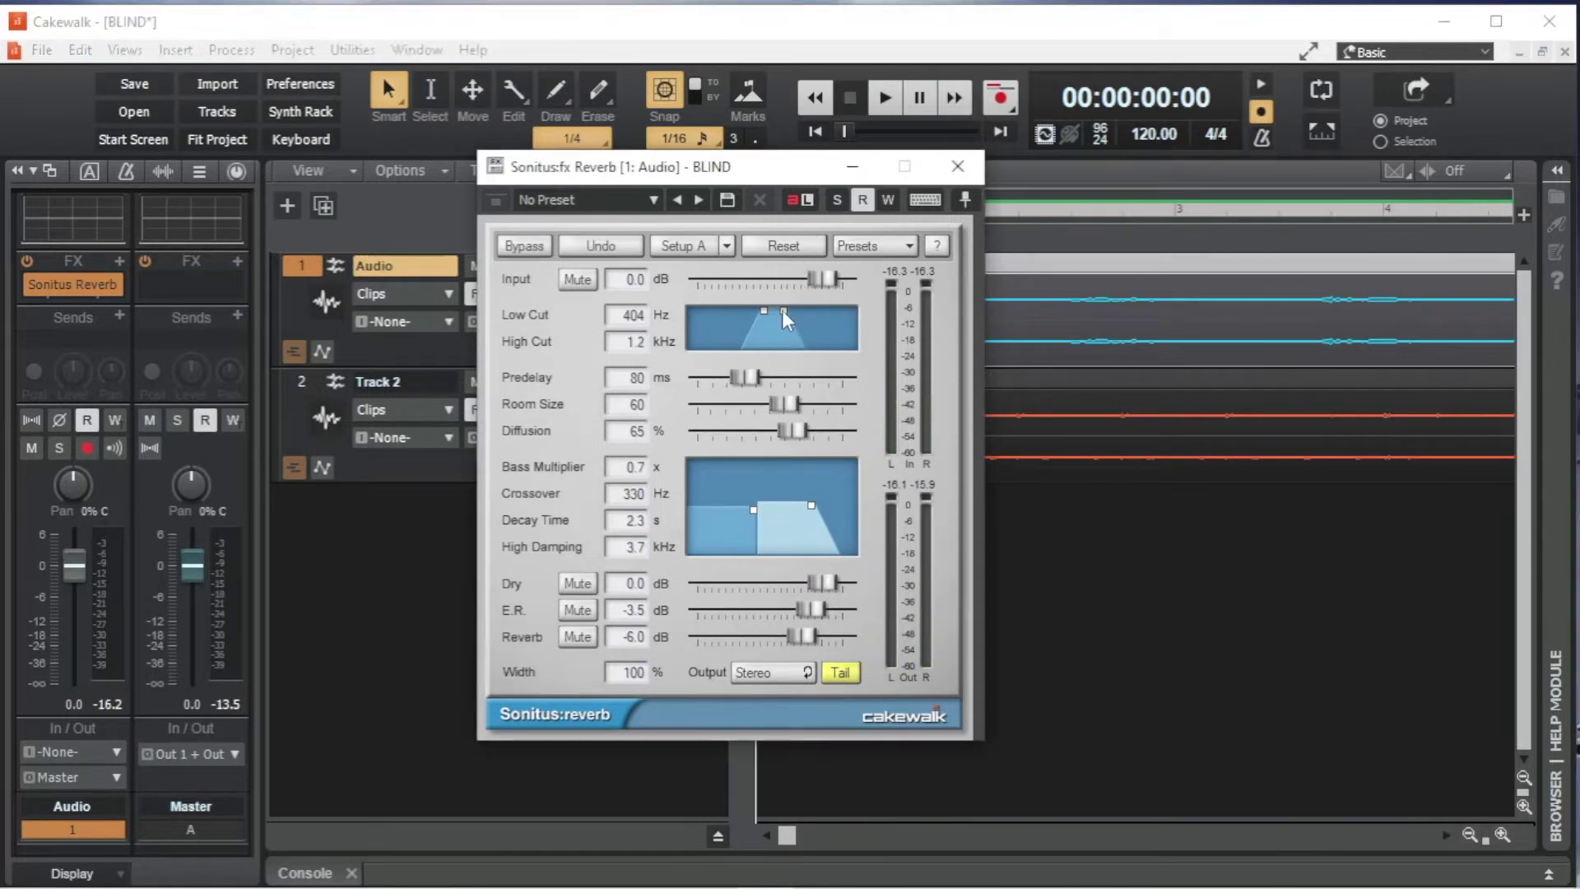
{"action": "left_click_drag", "start_coordinate": [781, 310], "coordinate": [846, 309]}
{"action": "left_click", "coordinate": [885, 99]}
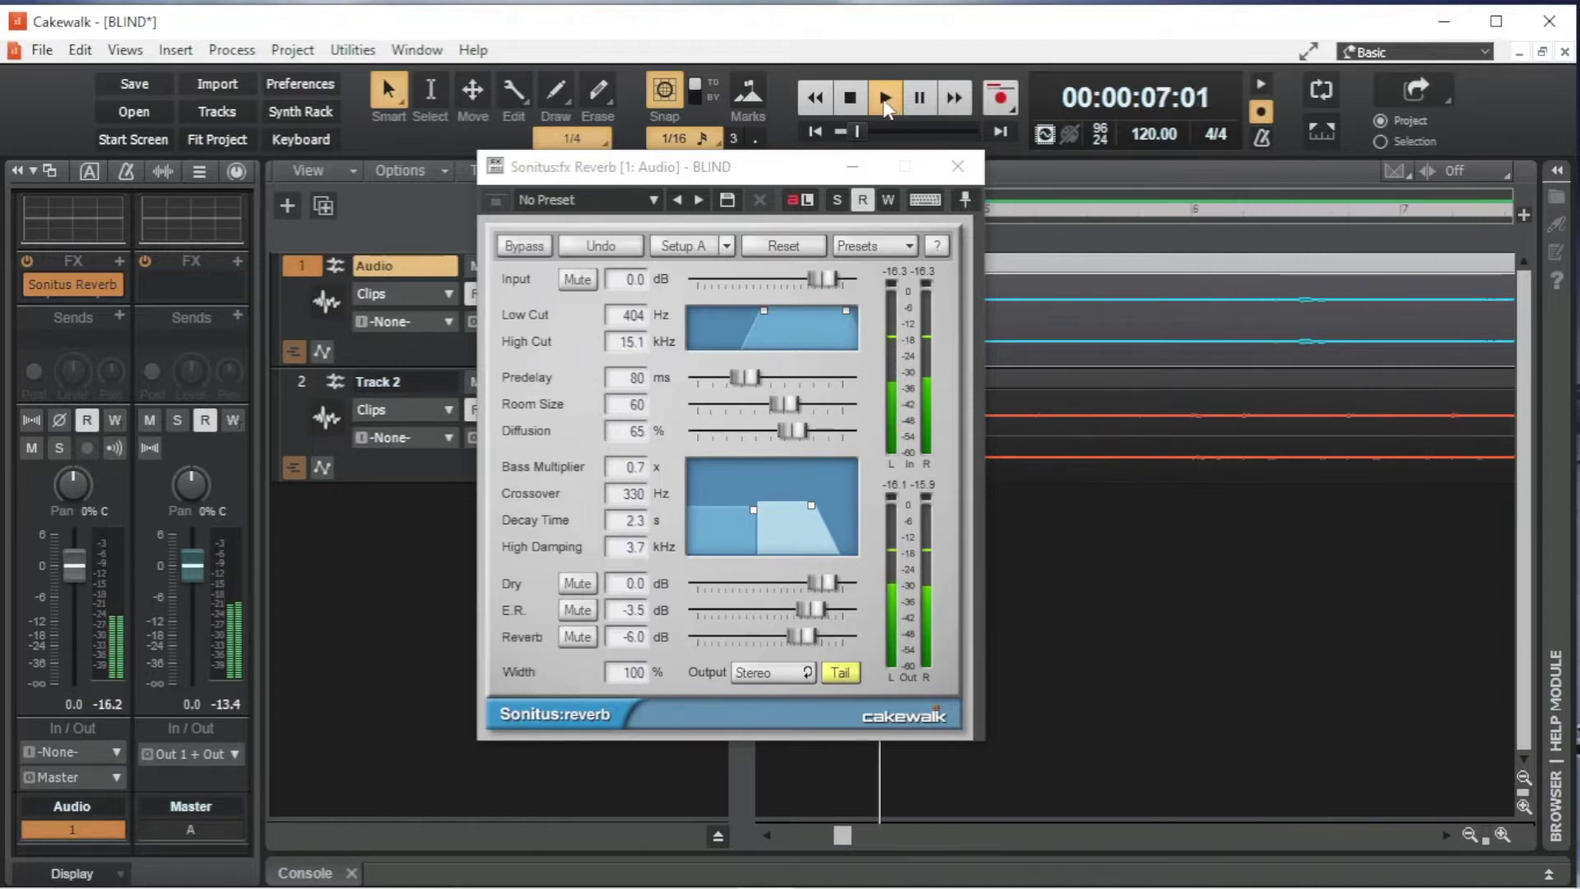
{"action": "left_click", "coordinate": [856, 99]}
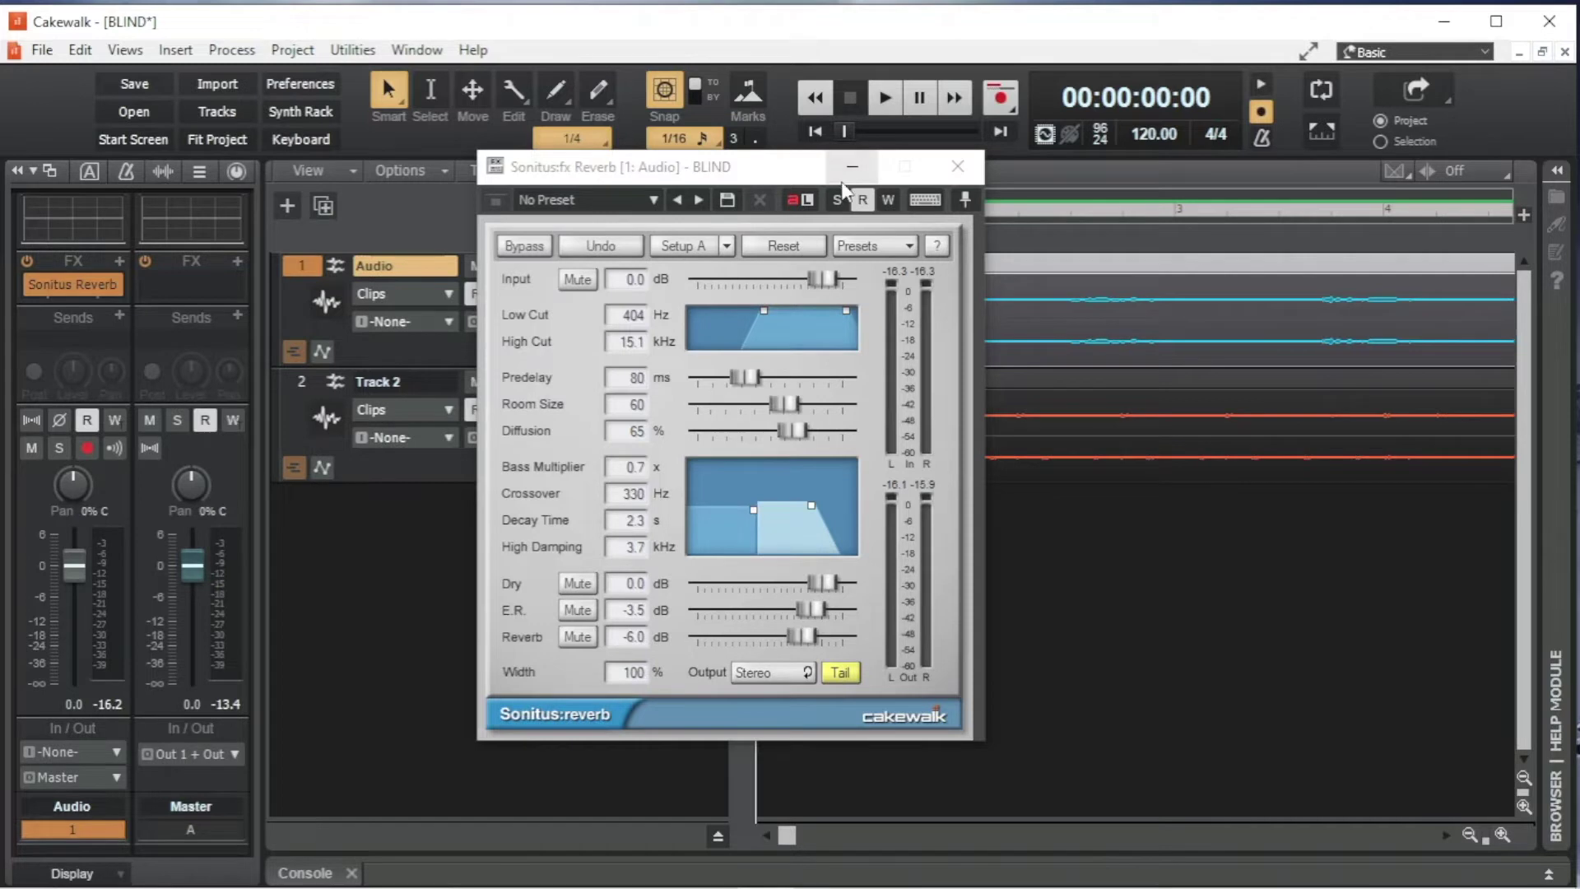
{"action": "left_click_drag", "start_coordinate": [845, 310], "coordinate": [798, 316]}
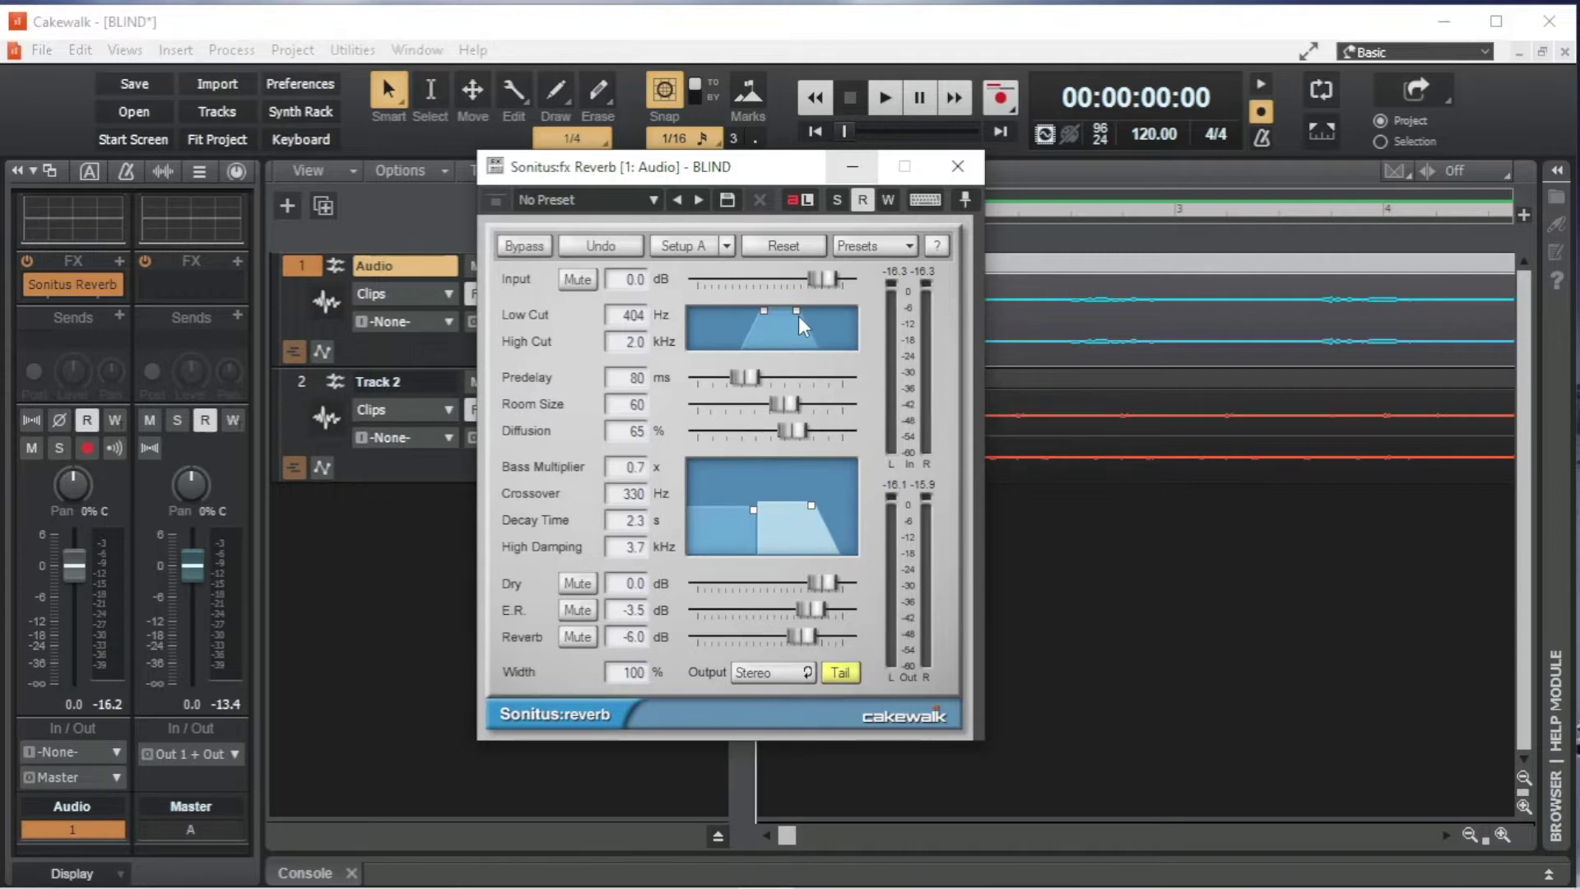
{"action": "left_click_drag", "start_coordinate": [749, 379], "coordinate": [703, 378]}
- Audition 8 ms and 225 ms predelays, then set the reverb predelay to 80 ms
{"action": "left_click", "coordinate": [885, 98]}
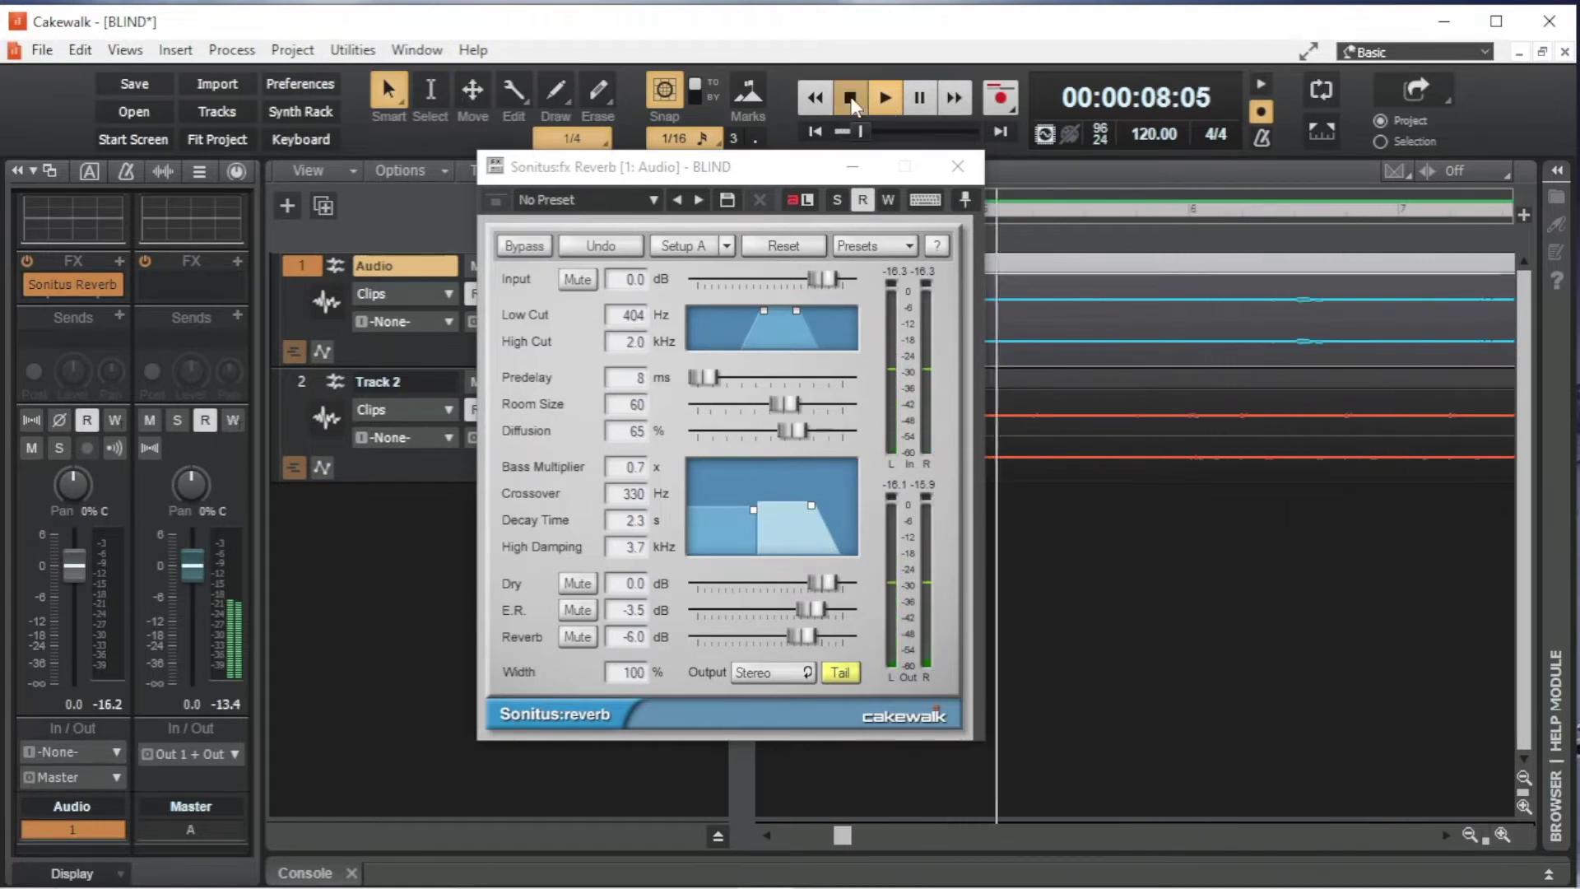
{"action": "left_click", "coordinate": [853, 100]}
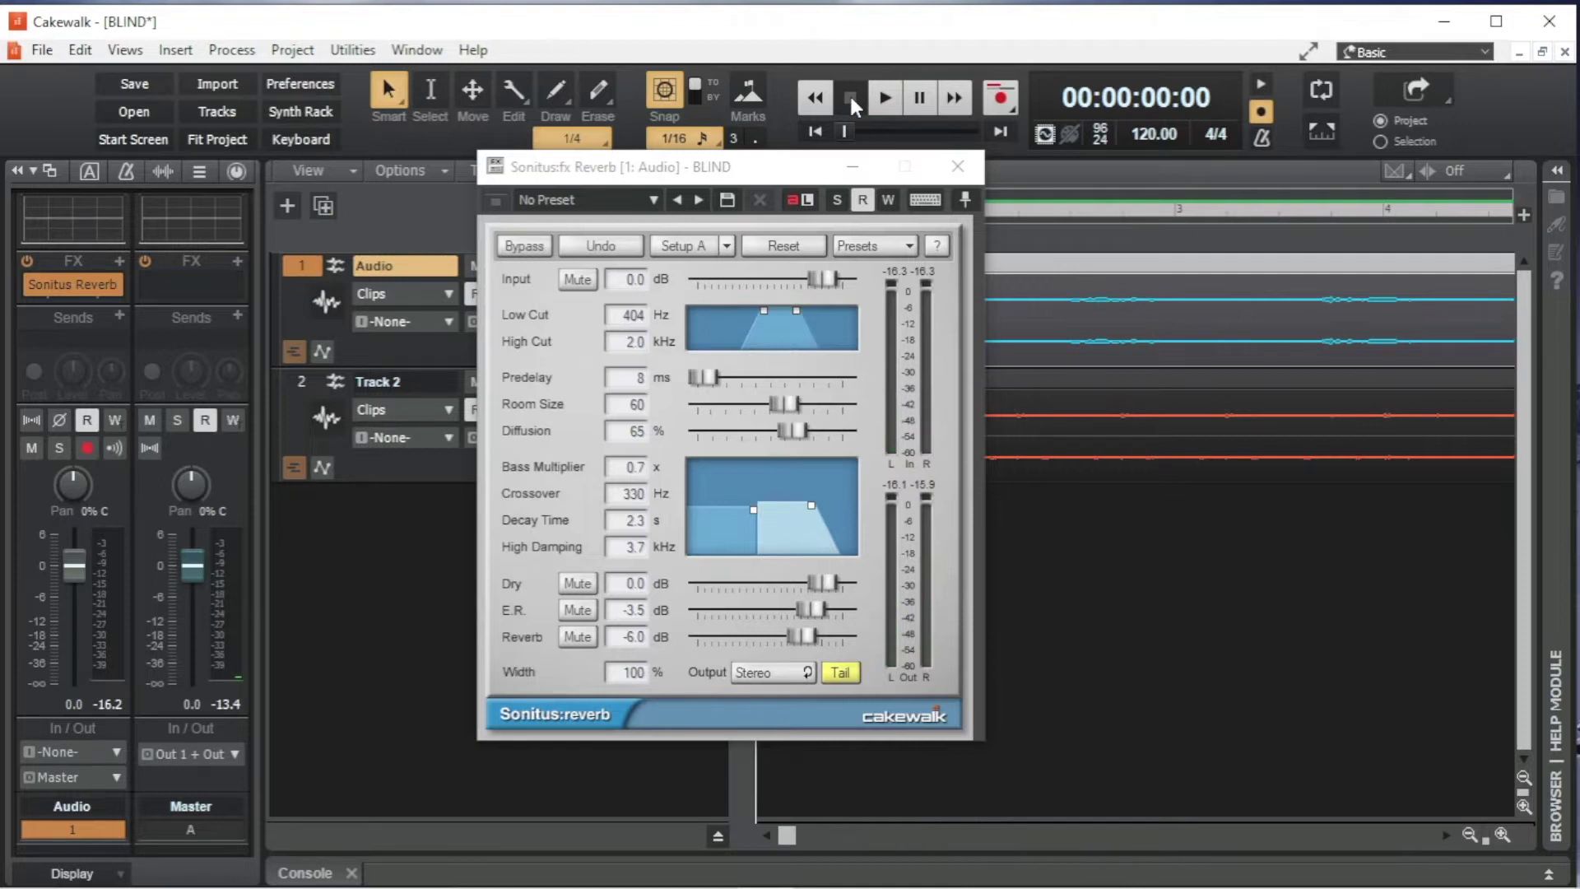
{"action": "left_click_drag", "start_coordinate": [705, 378], "coordinate": [829, 379]}
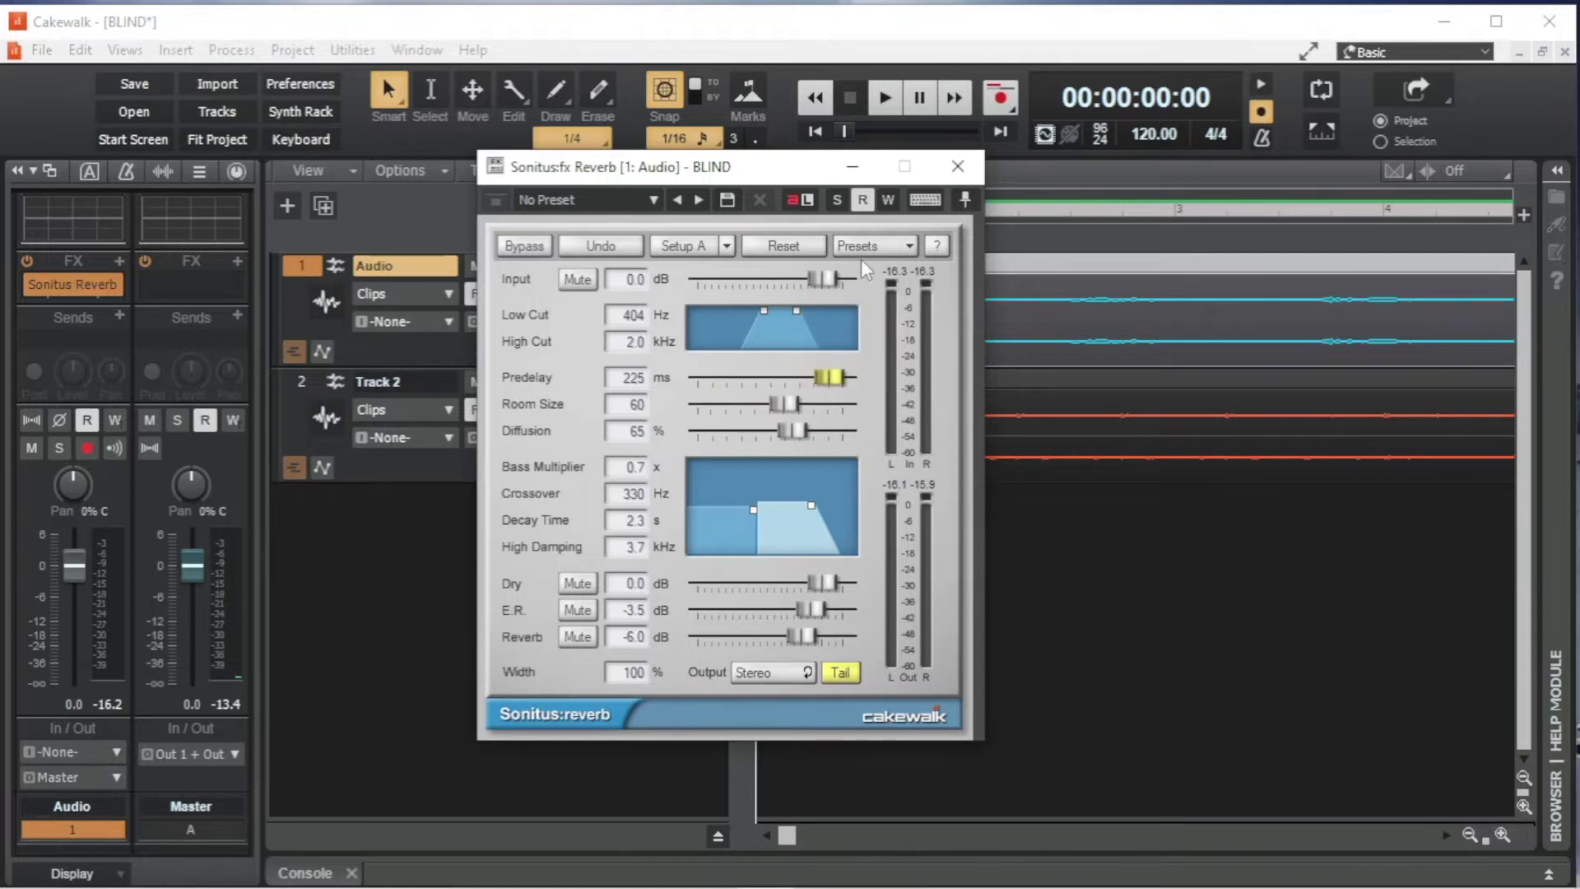
{"action": "left_click", "coordinate": [885, 99]}
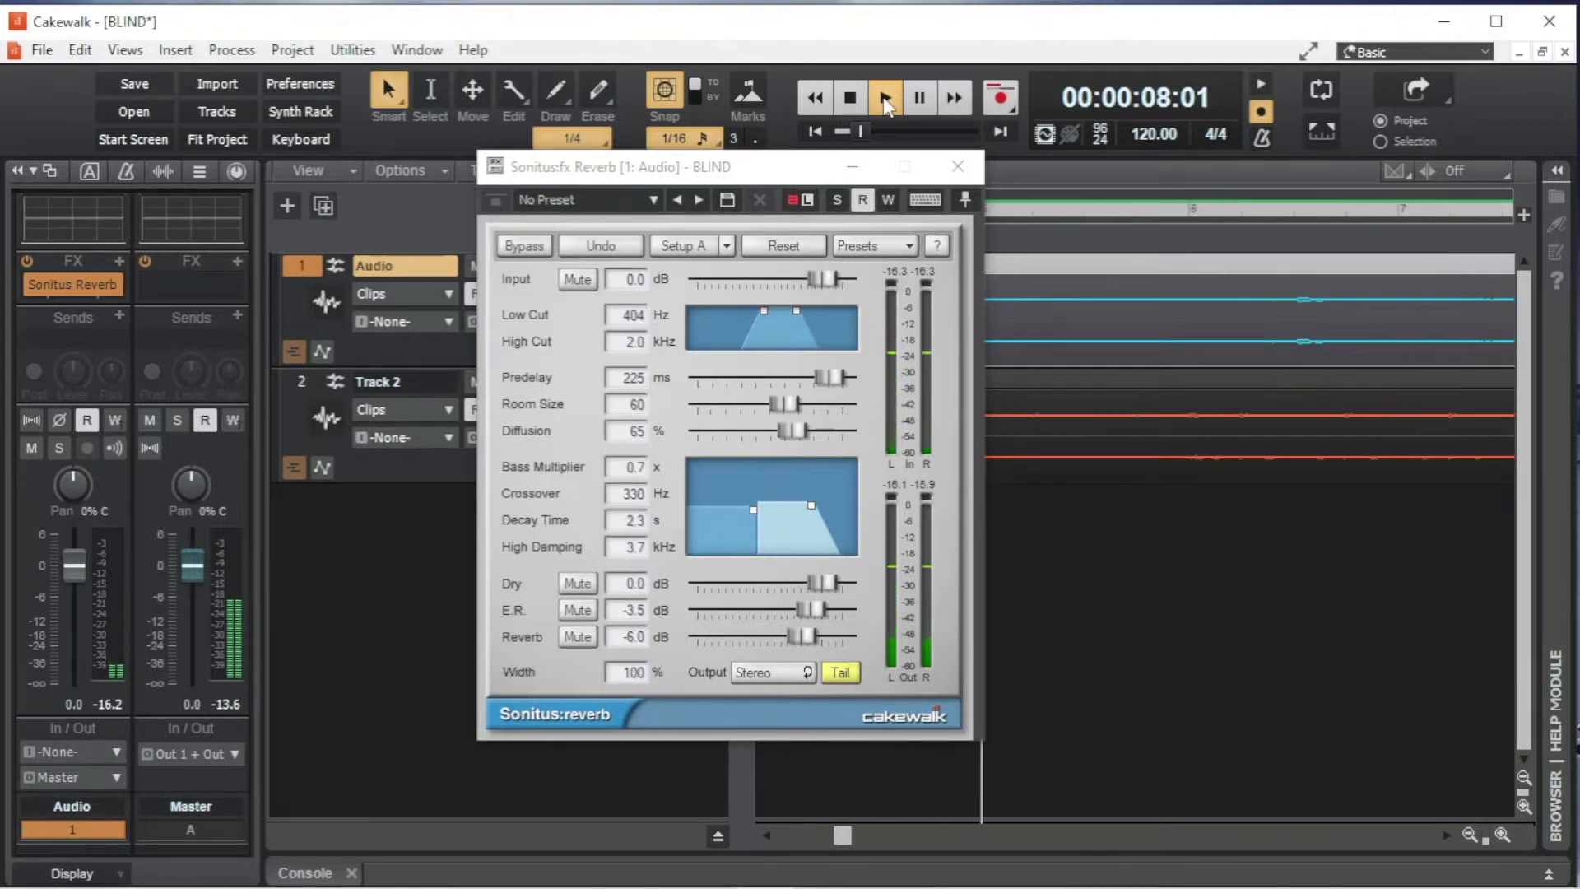
{"action": "left_click", "coordinate": [858, 106]}
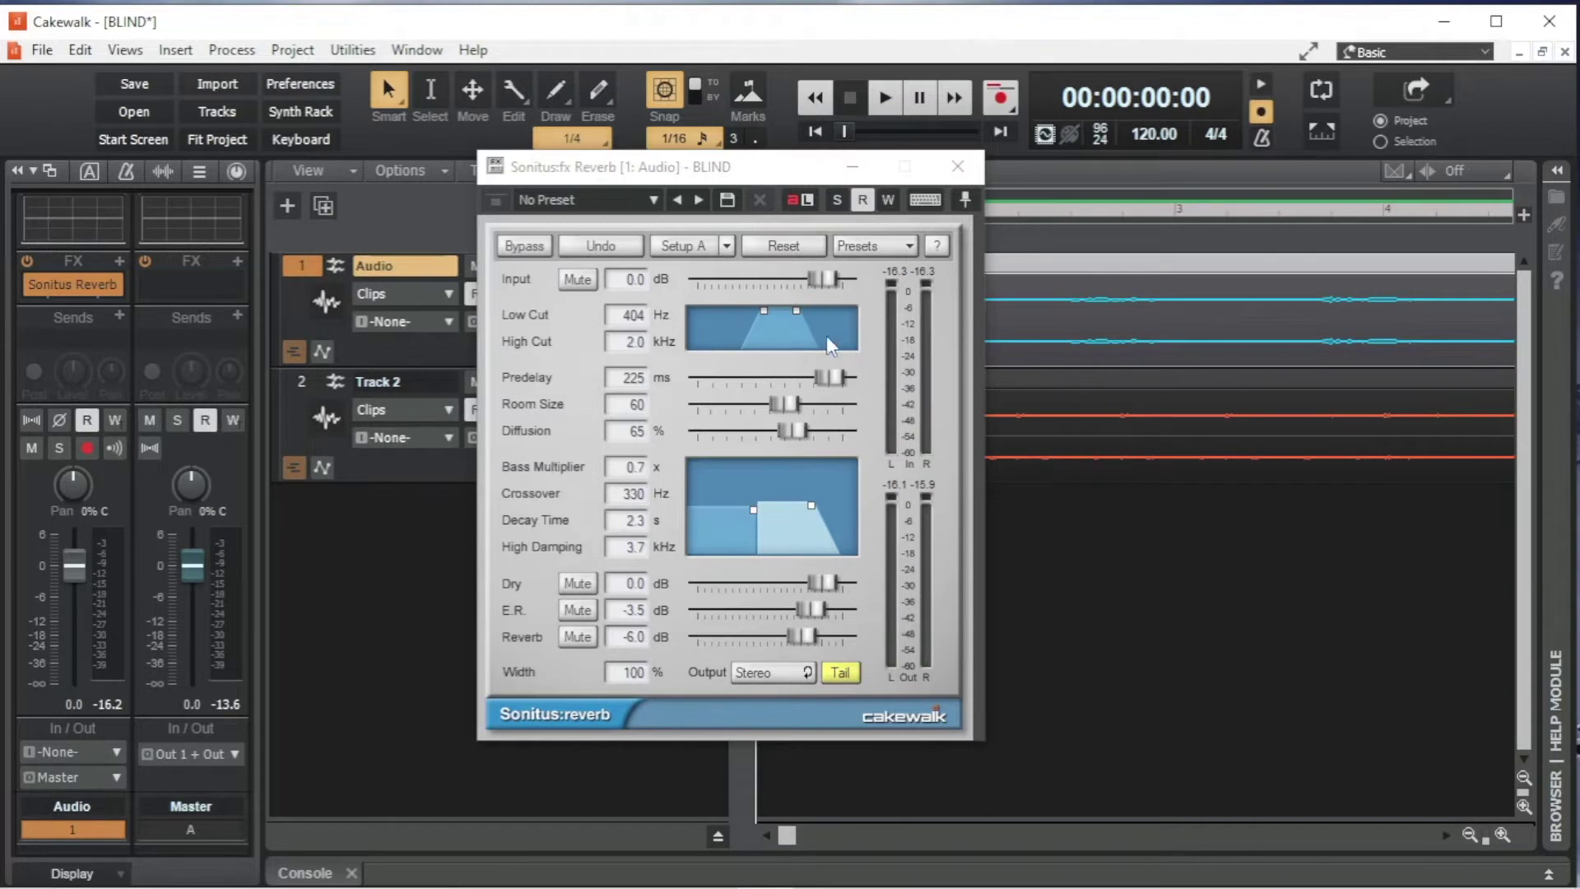
{"action": "left_click_drag", "start_coordinate": [832, 378], "coordinate": [745, 378]}
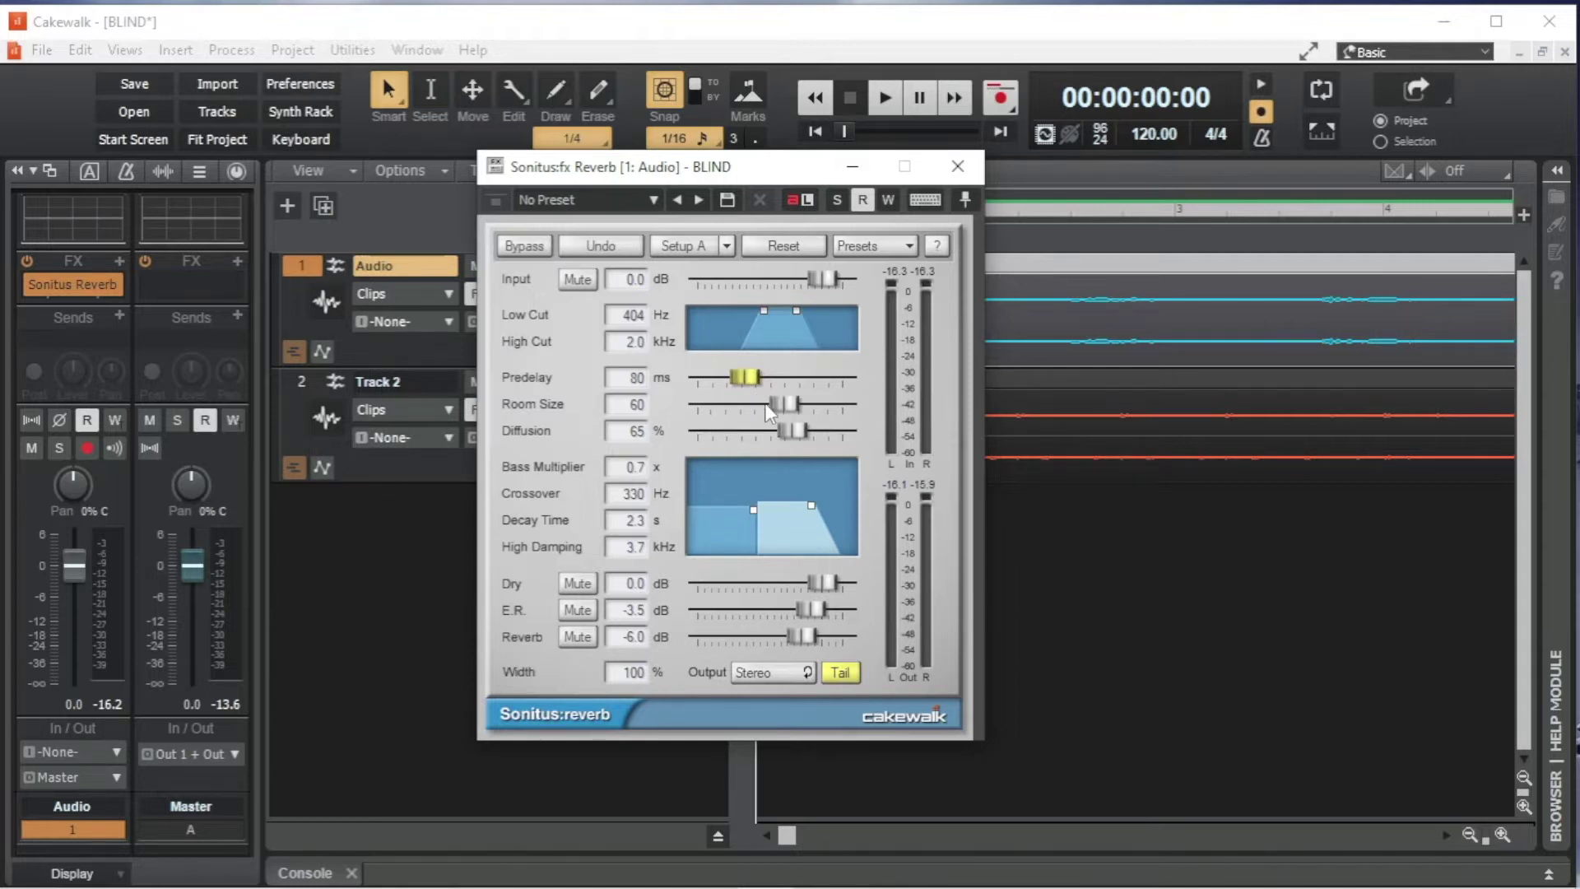
- Shrink Room Size to 12 and audition the small room
{"action": "left_click_drag", "start_coordinate": [784, 403], "coordinate": [715, 404]}
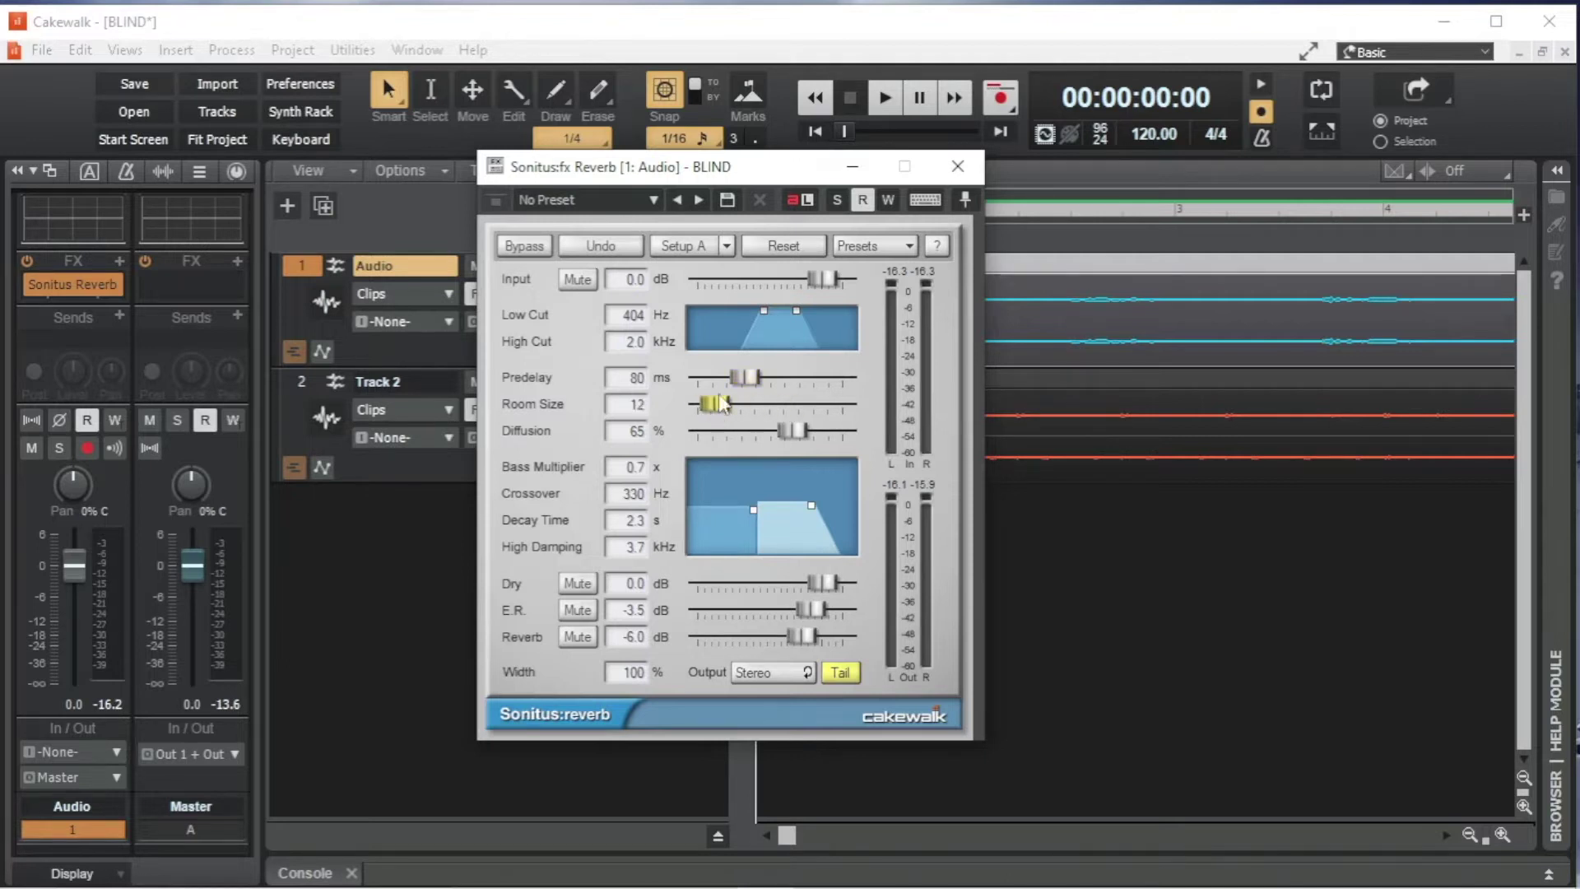
{"action": "left_click", "coordinate": [894, 104]}
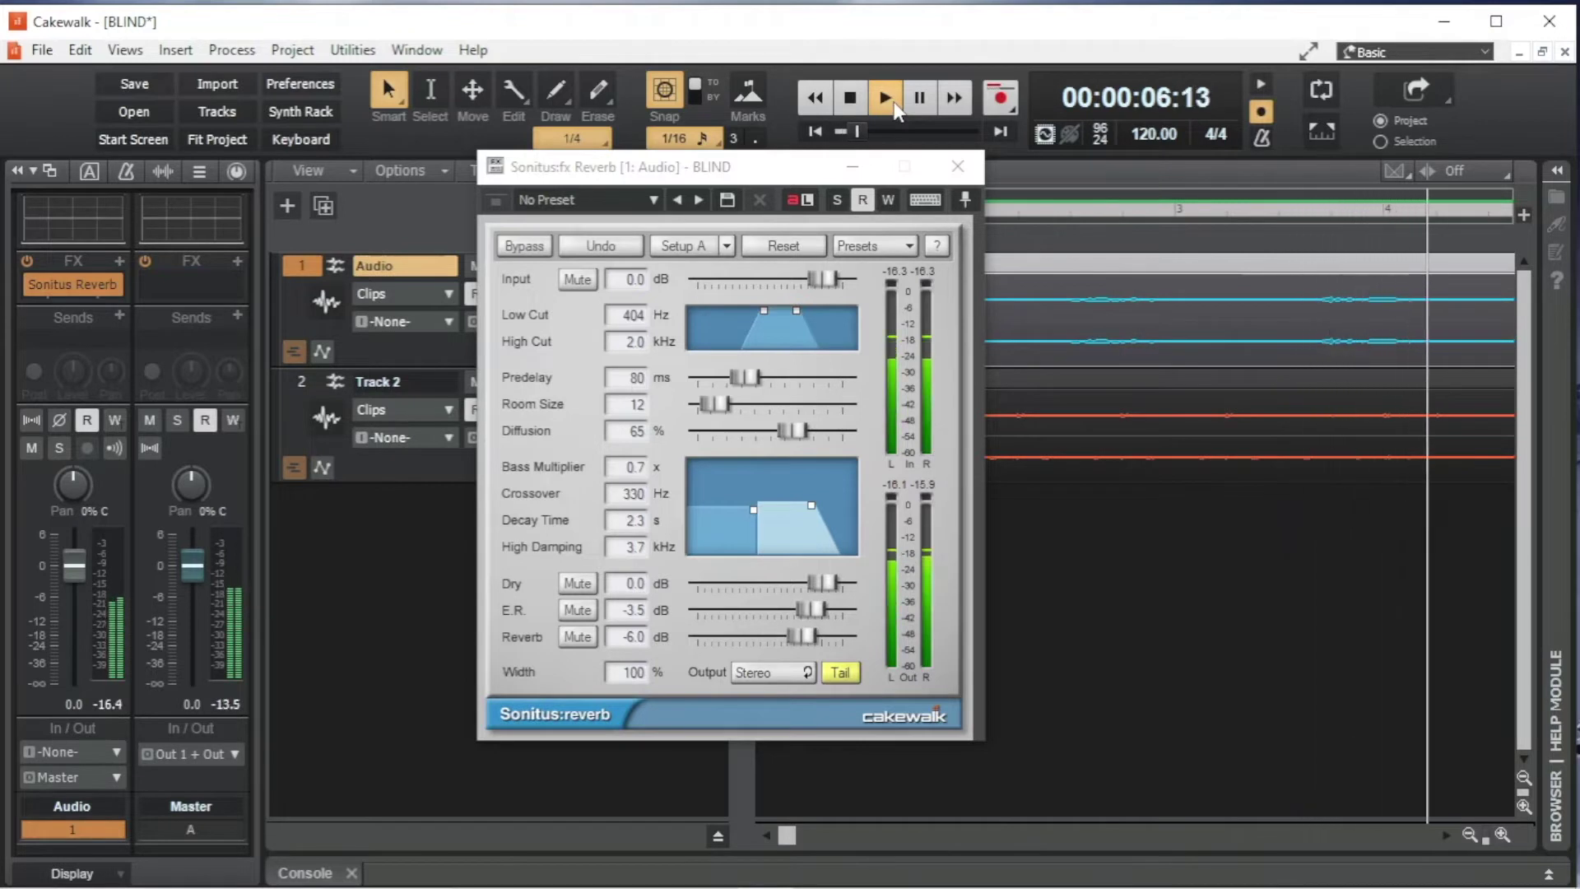
{"action": "left_click", "coordinate": [854, 98]}
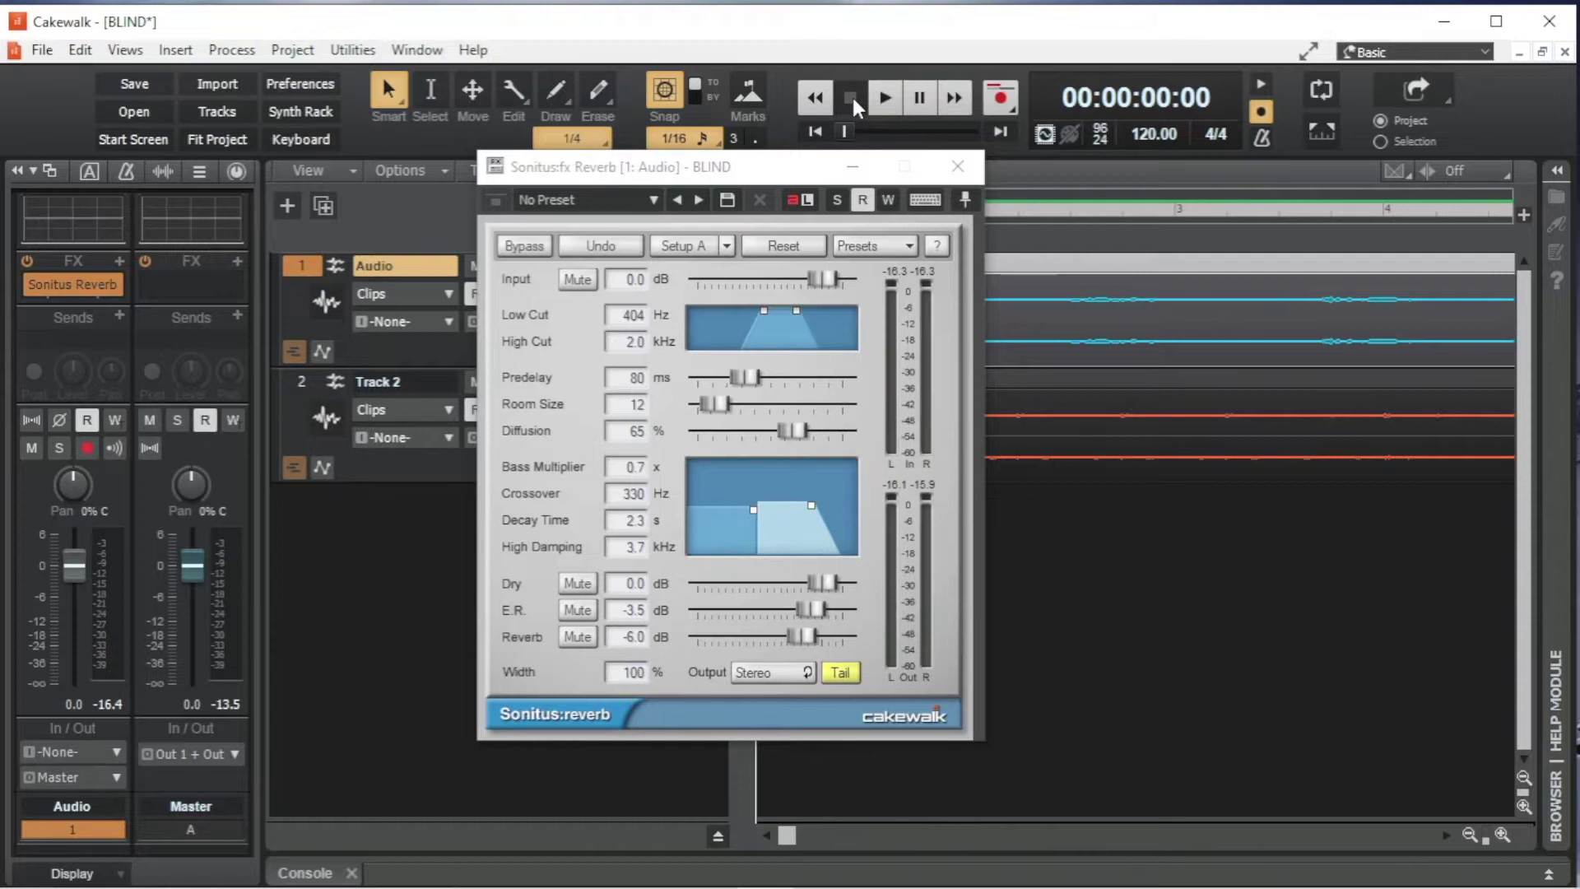
- Audition Room Size 95, return it to 60, and lower Diffusion to 7%
{"action": "left_click_drag", "start_coordinate": [709, 402], "coordinate": [838, 403]}
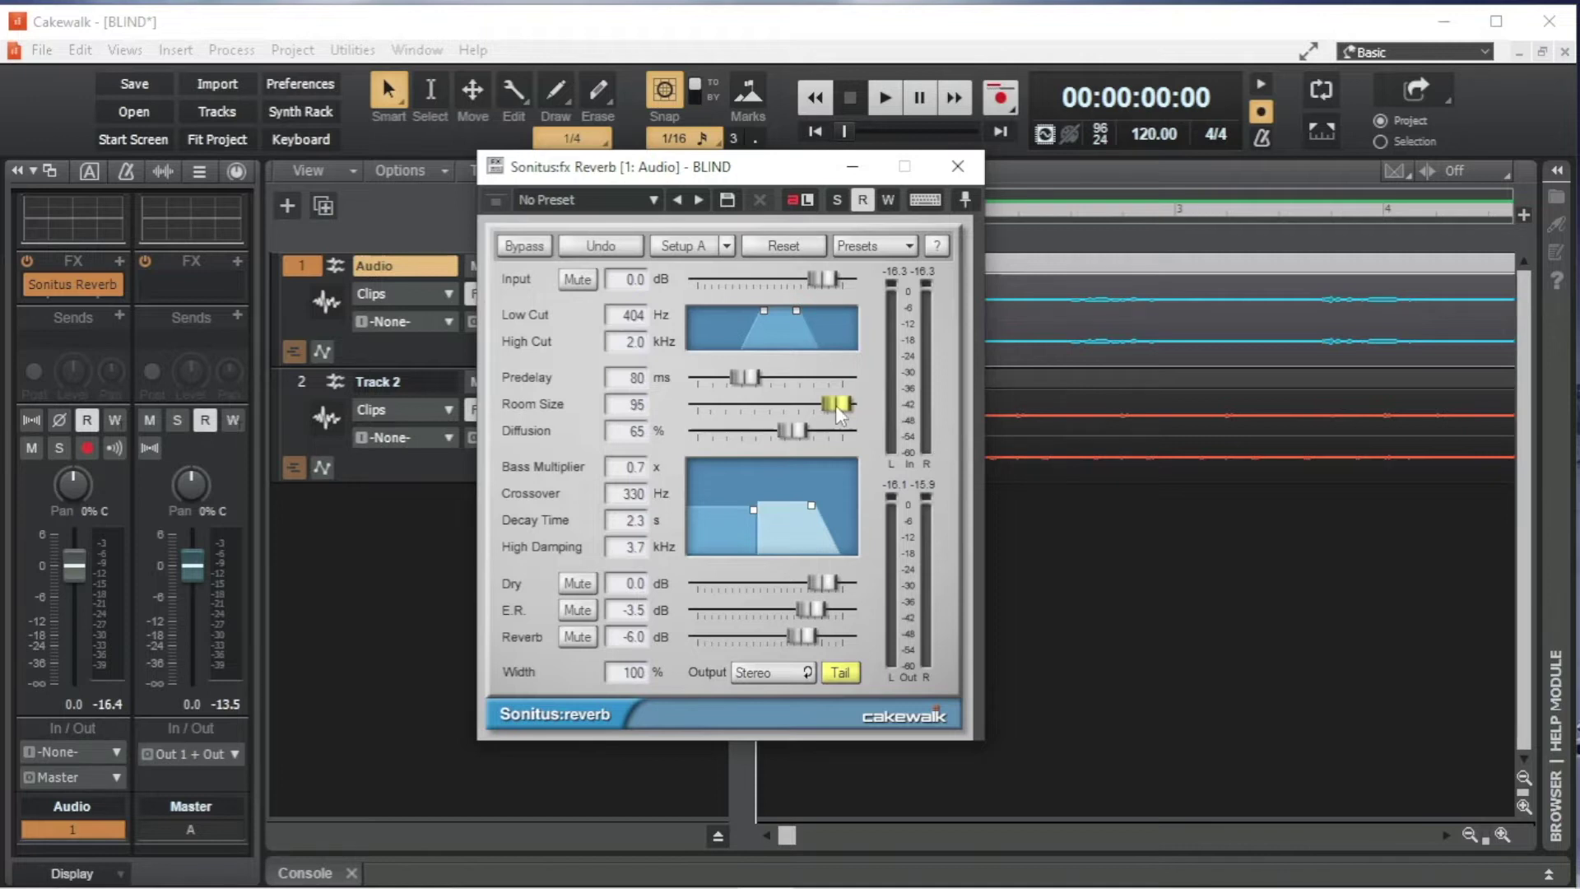
{"action": "left_click", "coordinate": [882, 98]}
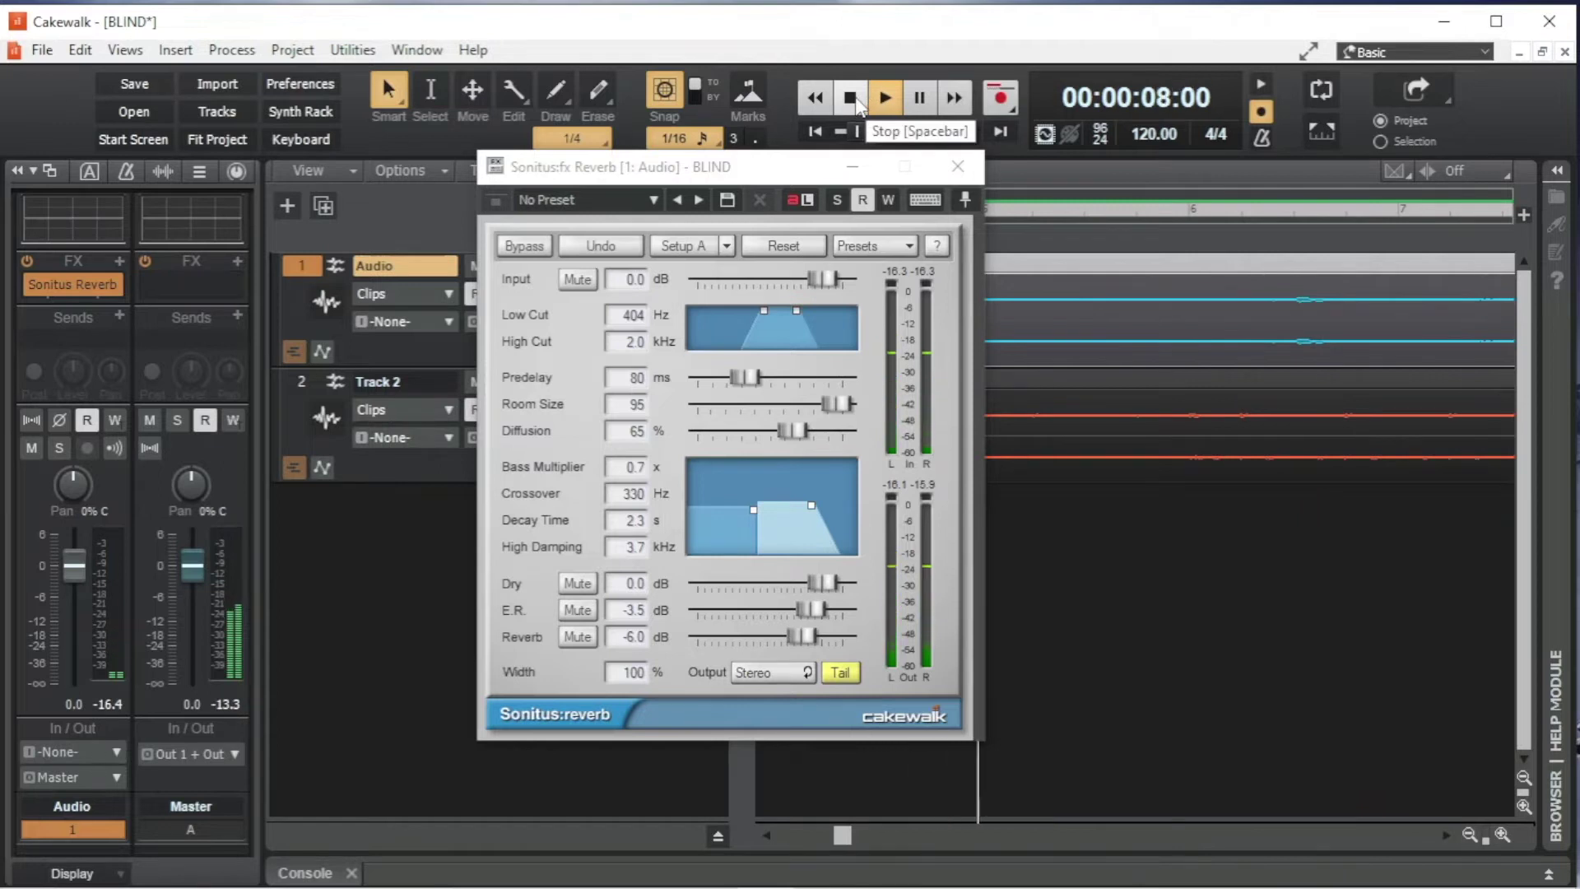
{"action": "left_click", "coordinate": [856, 96]}
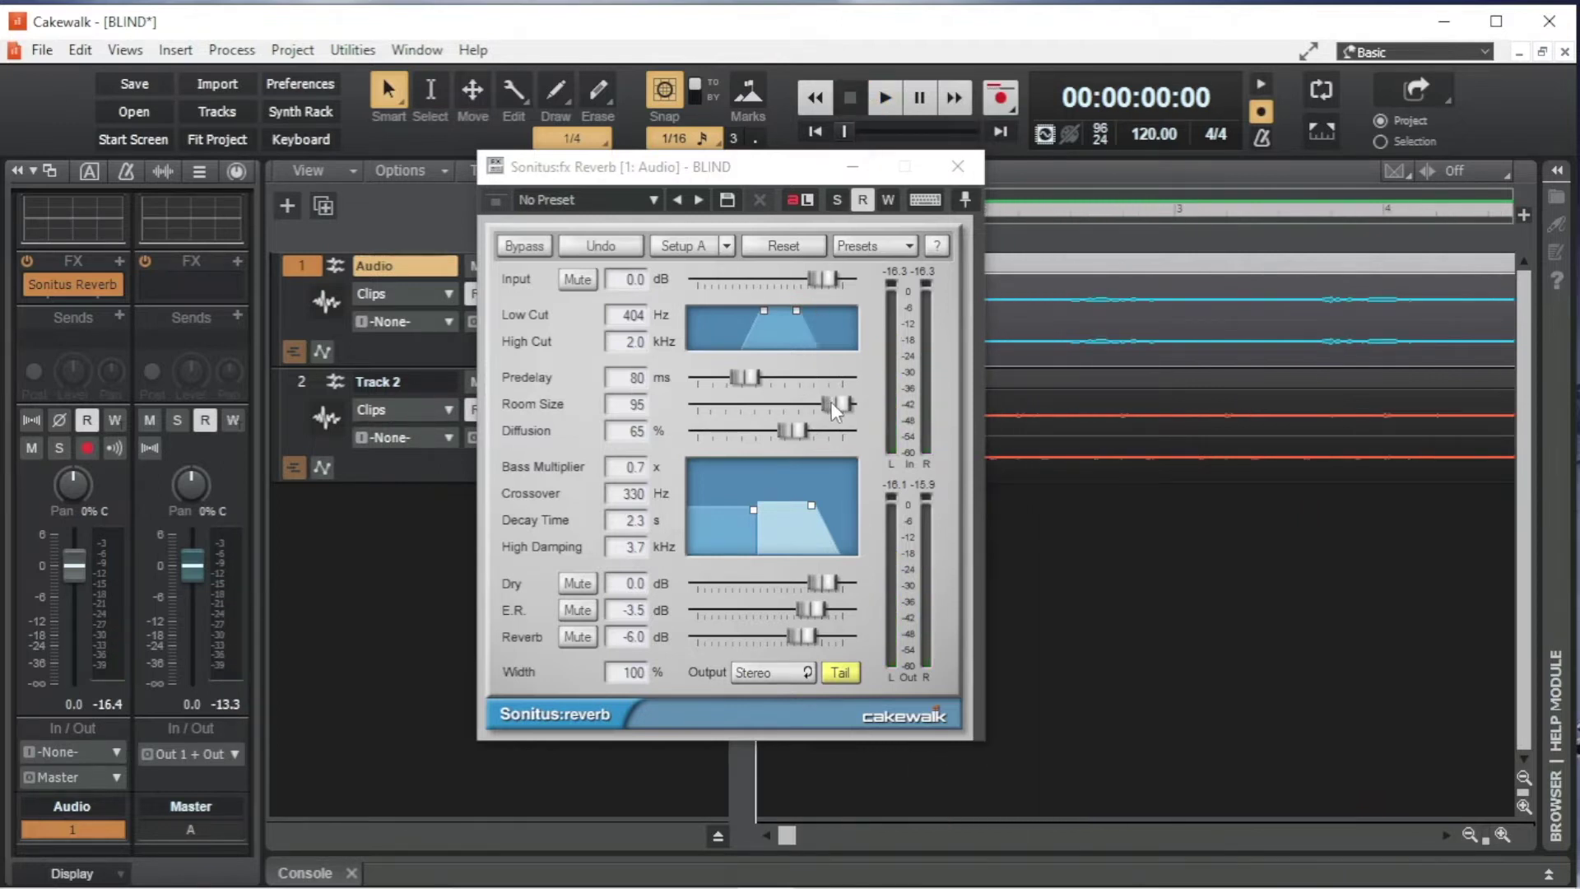
{"action": "left_click_drag", "start_coordinate": [831, 402], "coordinate": [780, 403]}
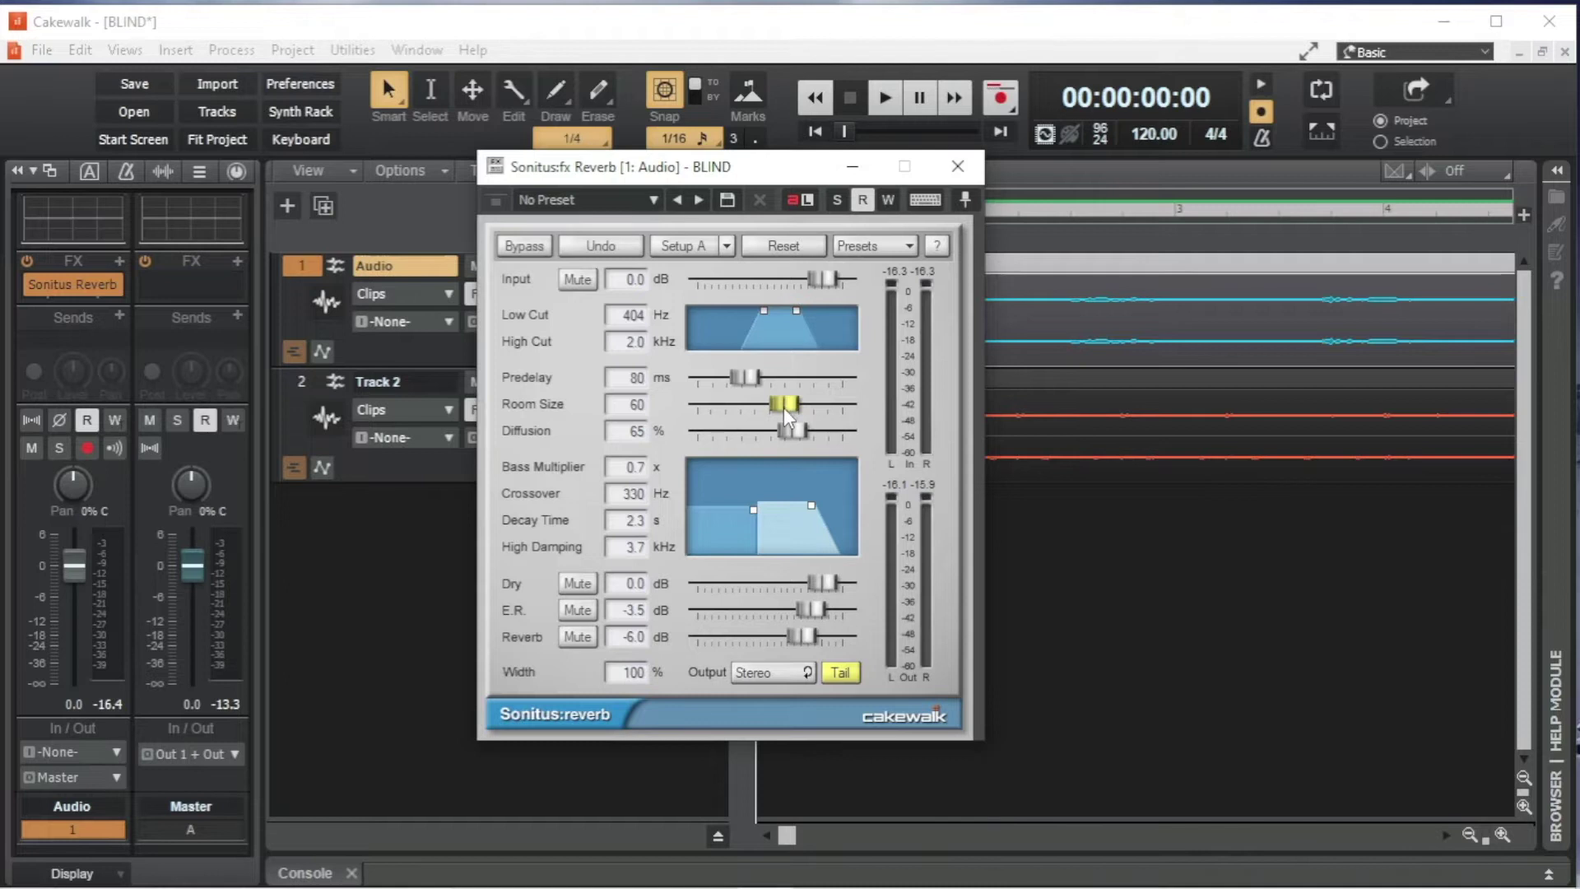
{"action": "left_click_drag", "start_coordinate": [789, 429], "coordinate": [704, 429]}
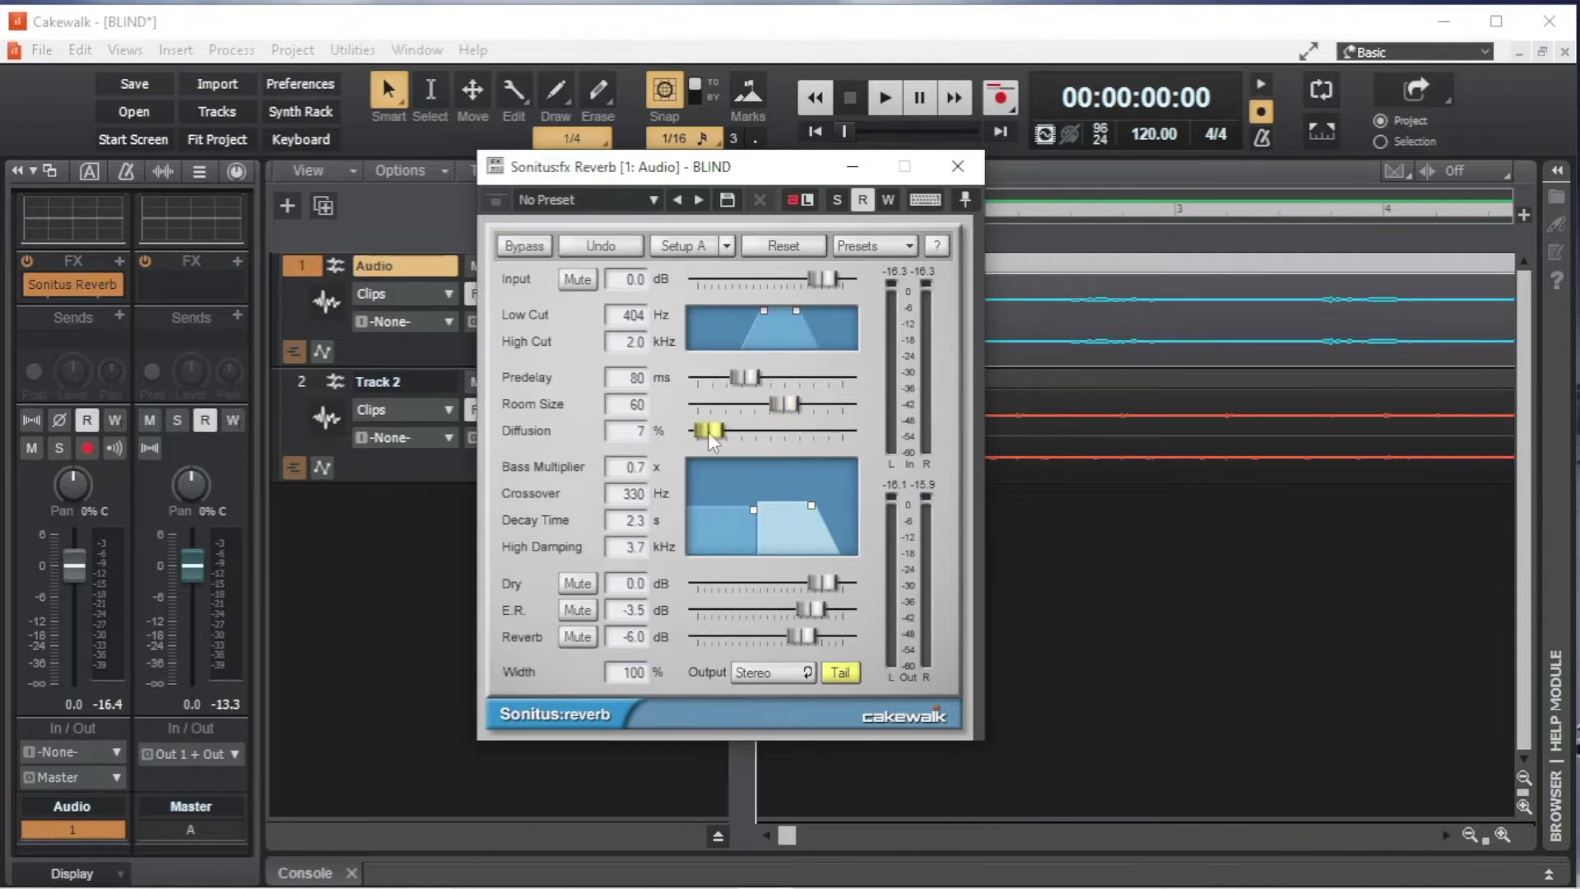
- Audition Diffusion at 7% and 95%, then set Diffusion to 60%
{"action": "left_click", "coordinate": [884, 98]}
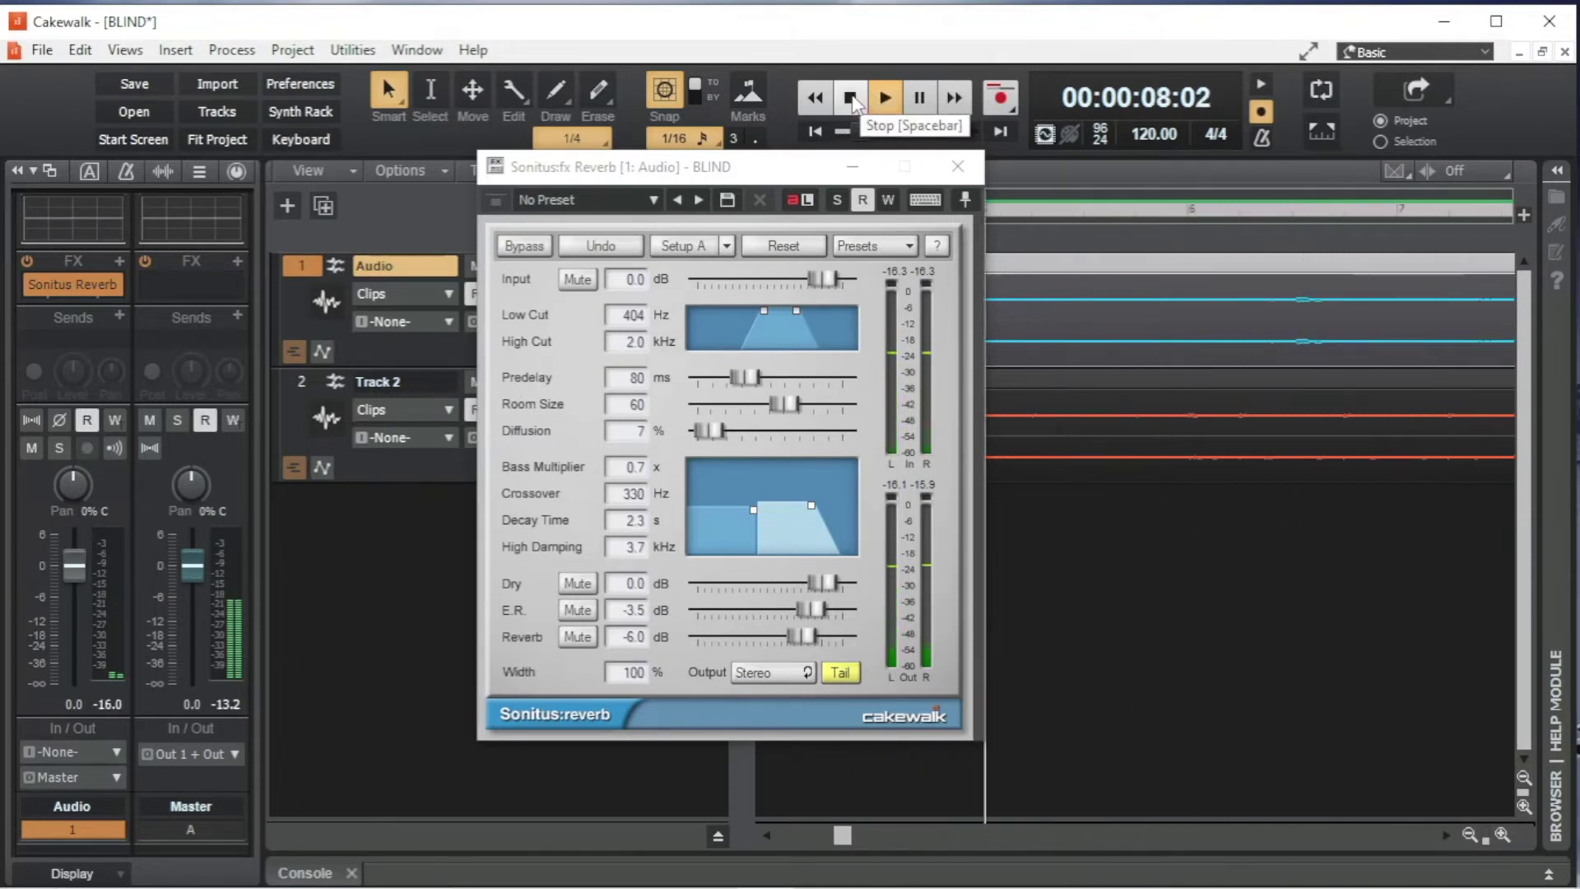
{"action": "left_click", "coordinate": [852, 99]}
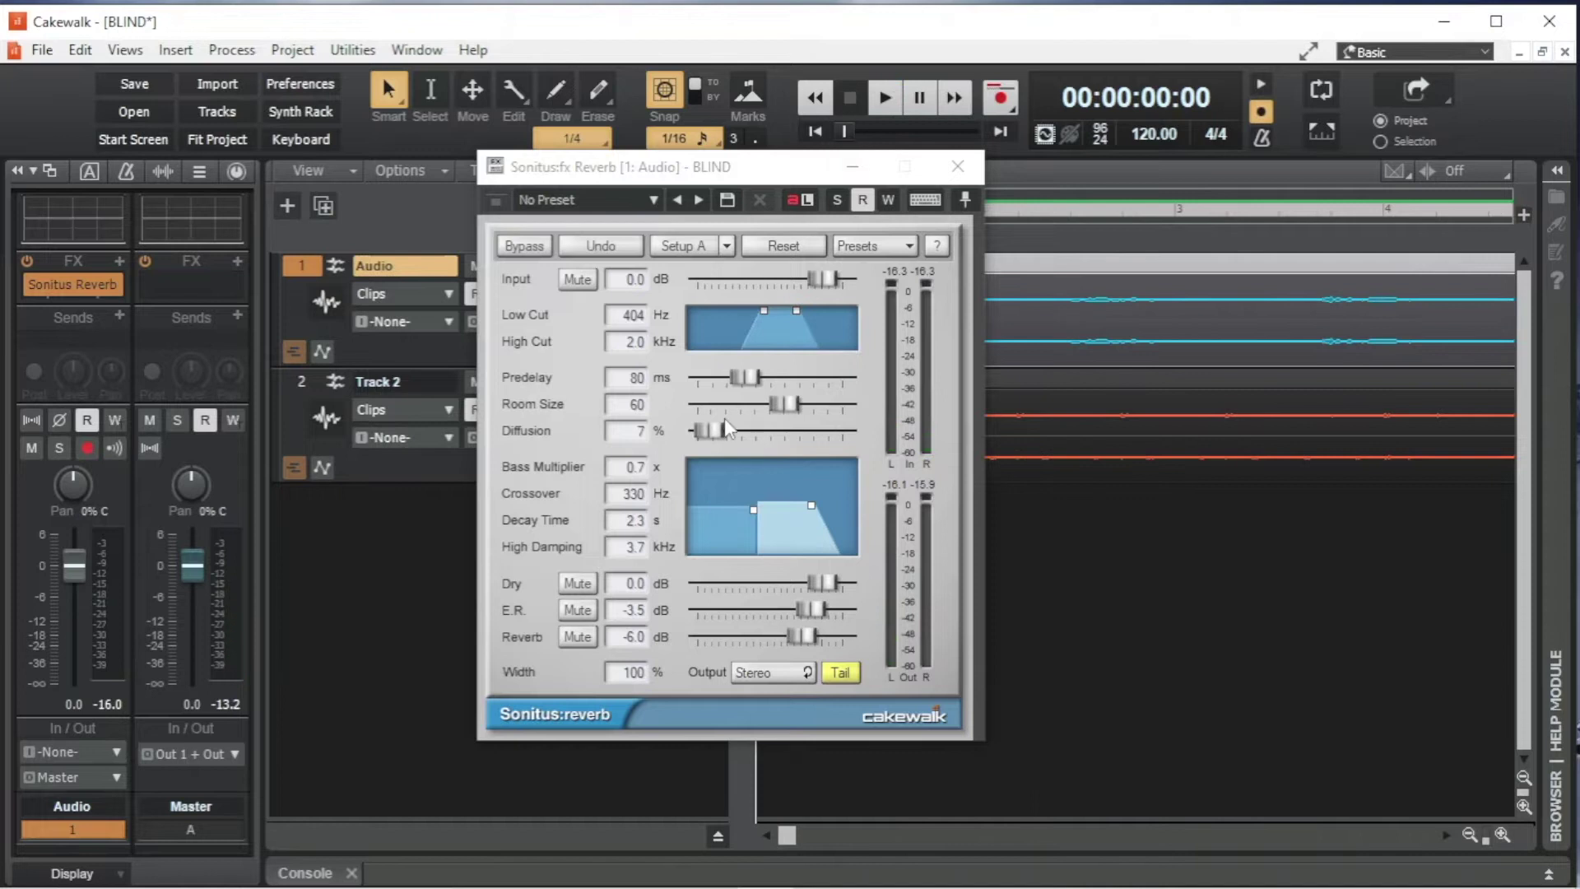
{"action": "left_click_drag", "start_coordinate": [709, 429], "coordinate": [836, 431]}
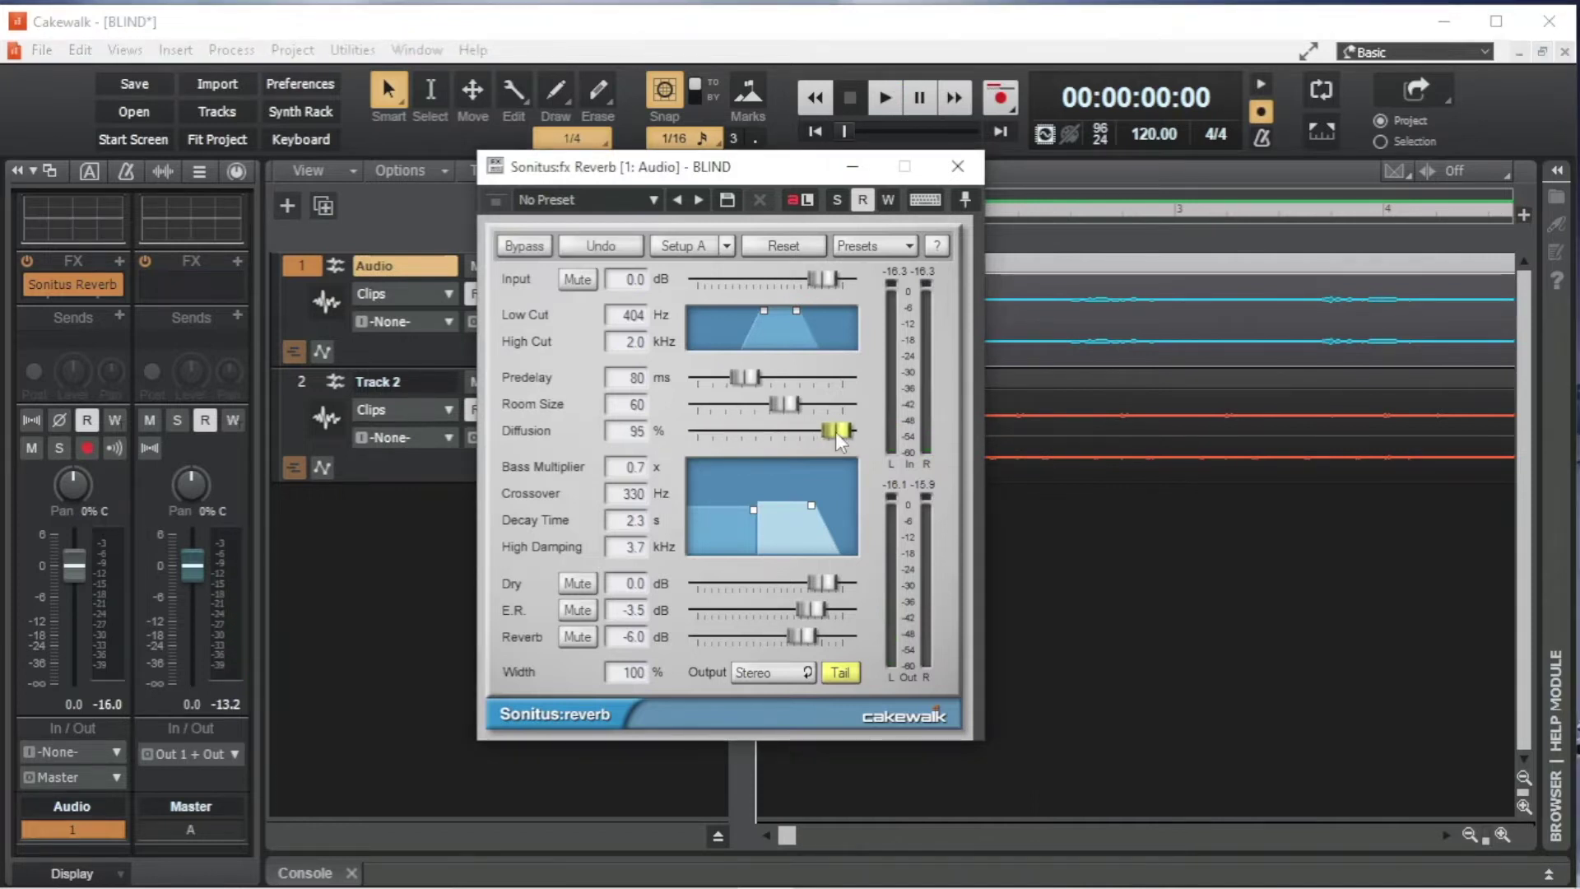
{"action": "left_click", "coordinate": [883, 99]}
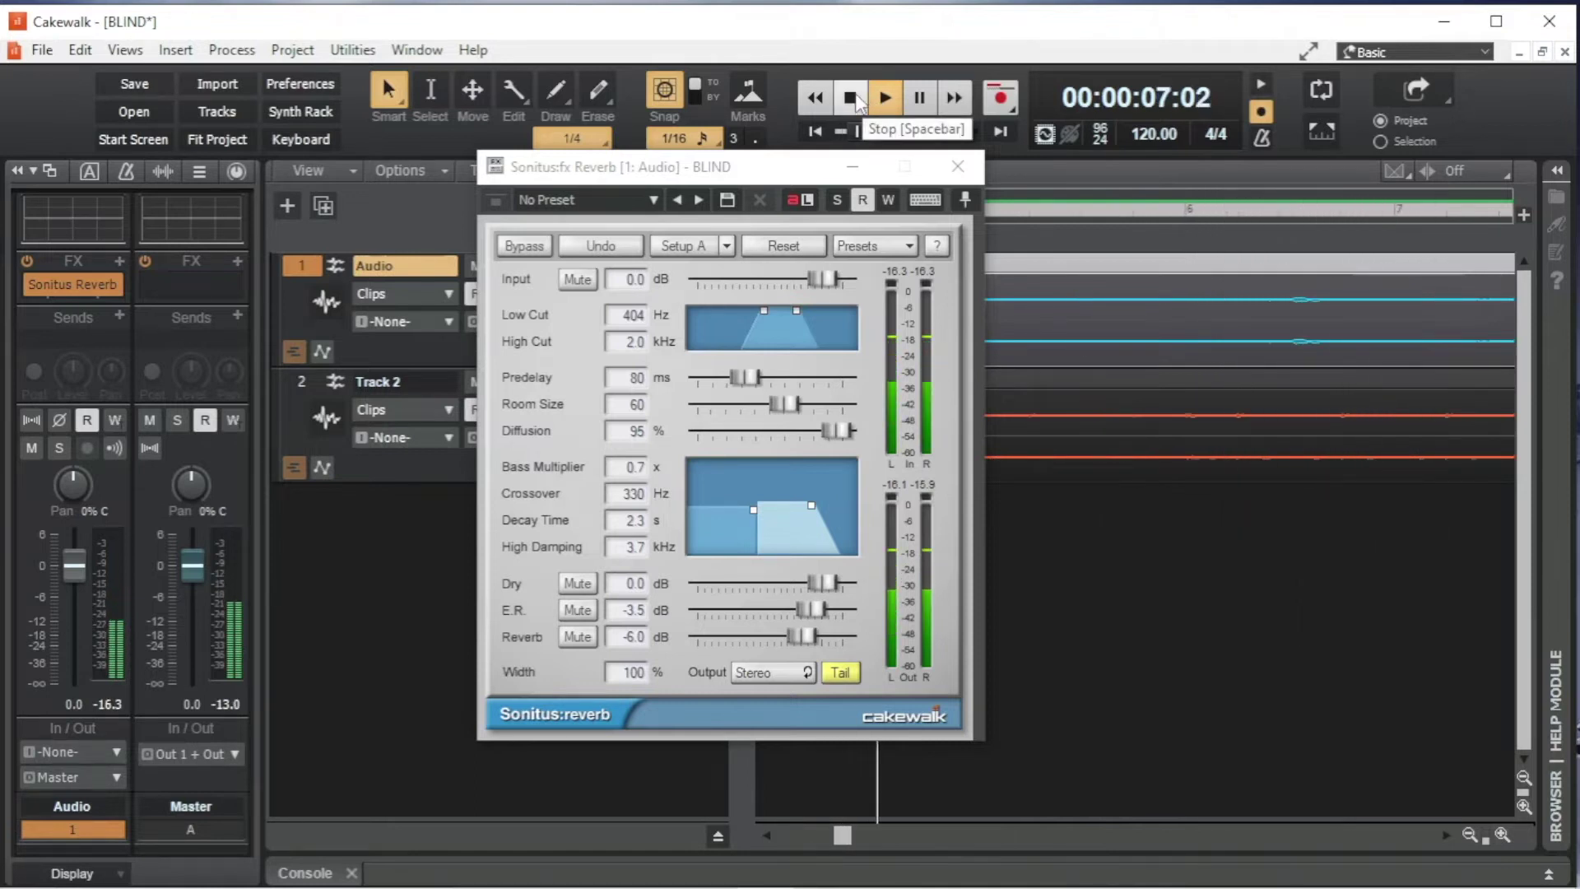
{"action": "left_click", "coordinate": [855, 98]}
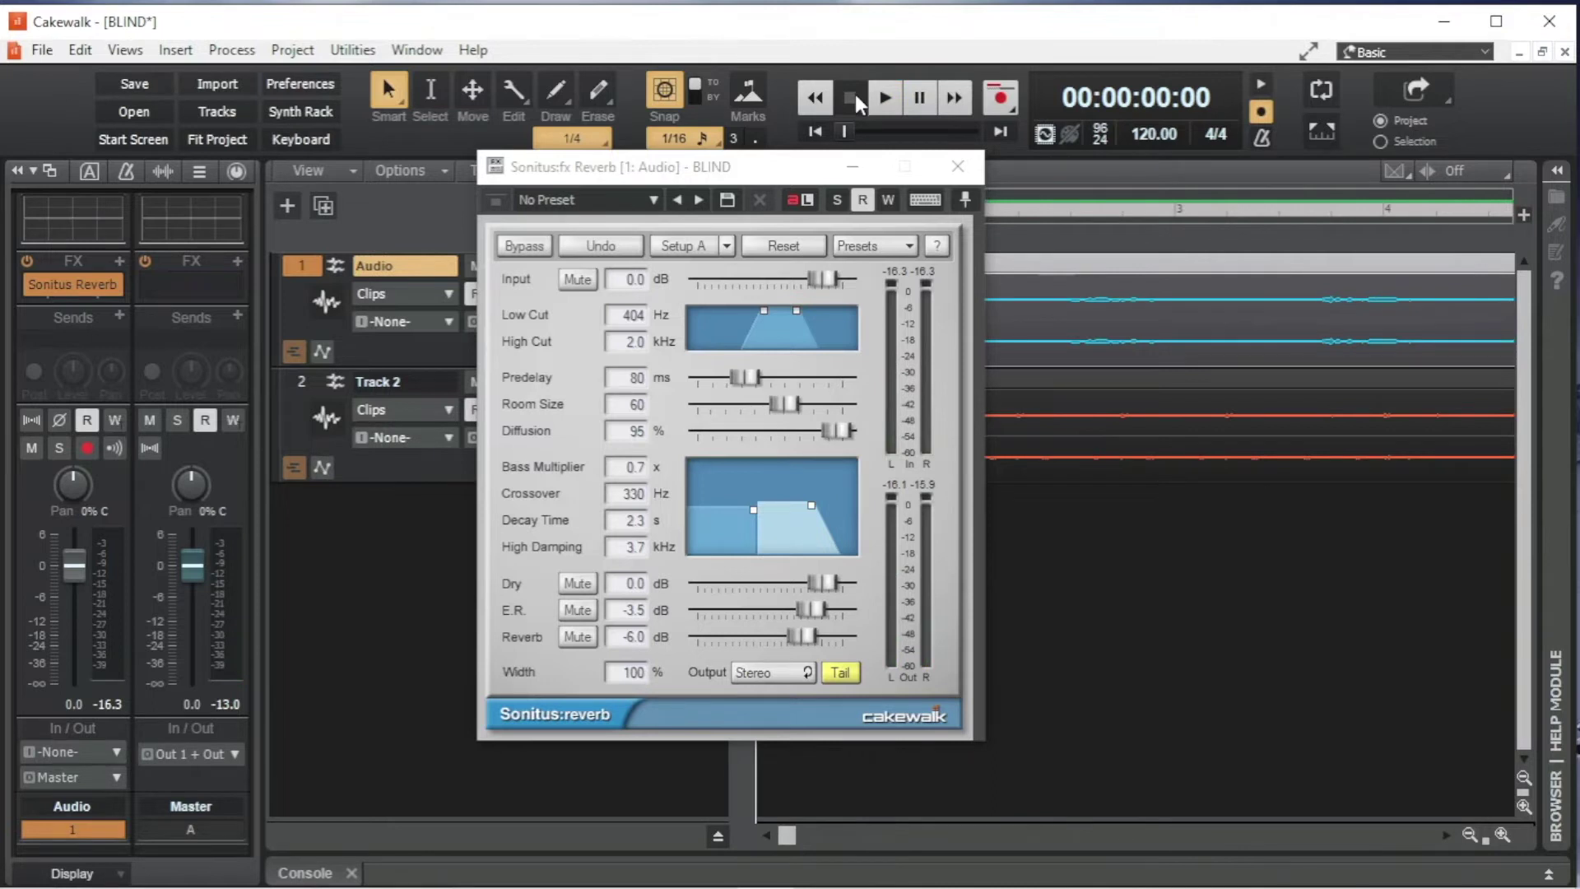
{"action": "left_click_drag", "start_coordinate": [828, 430], "coordinate": [786, 430]}
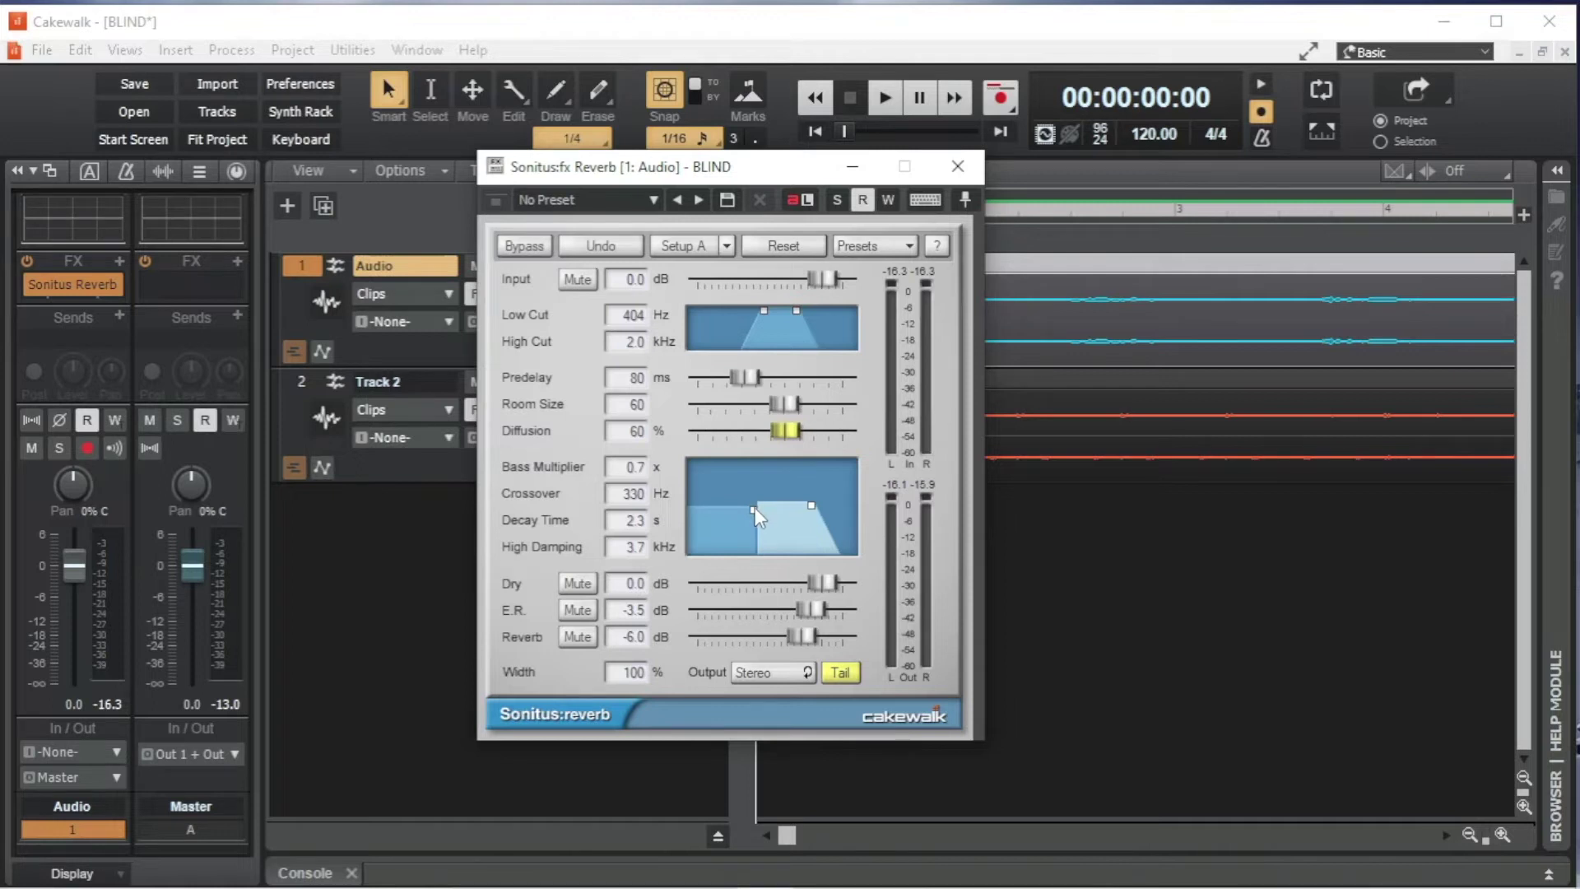
- Audition boosted and 0.2x bass decay, then set Bass Multiplier 1.0x with a 277 Hz crossover
{"action": "left_click_drag", "start_coordinate": [753, 507], "coordinate": [753, 486]}
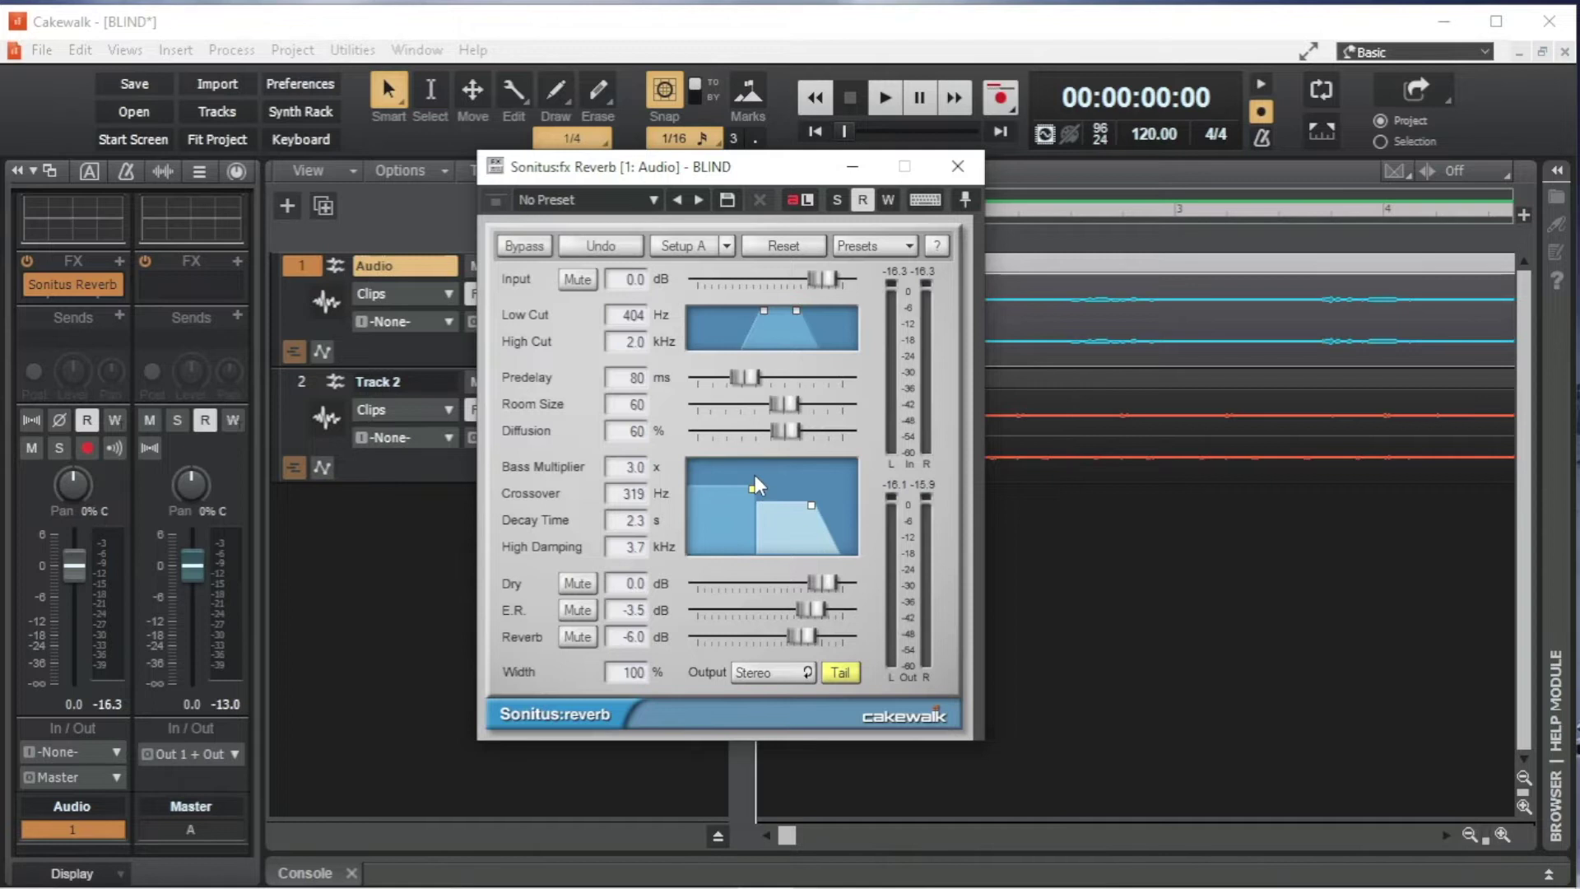
{"action": "left_click", "coordinate": [885, 100]}
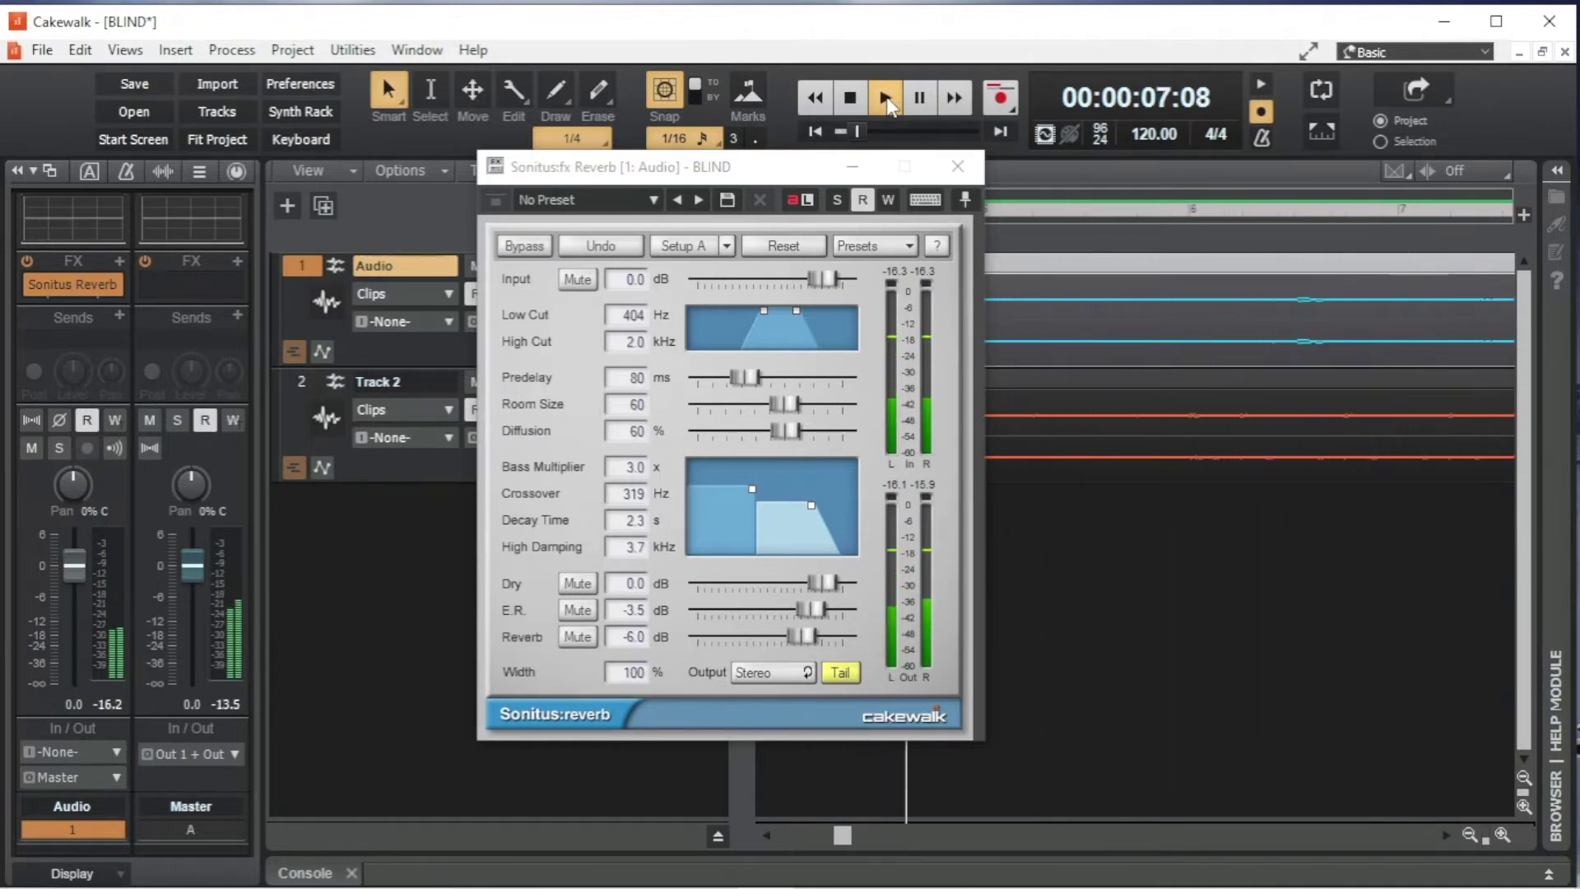
{"action": "left_click", "coordinate": [852, 97]}
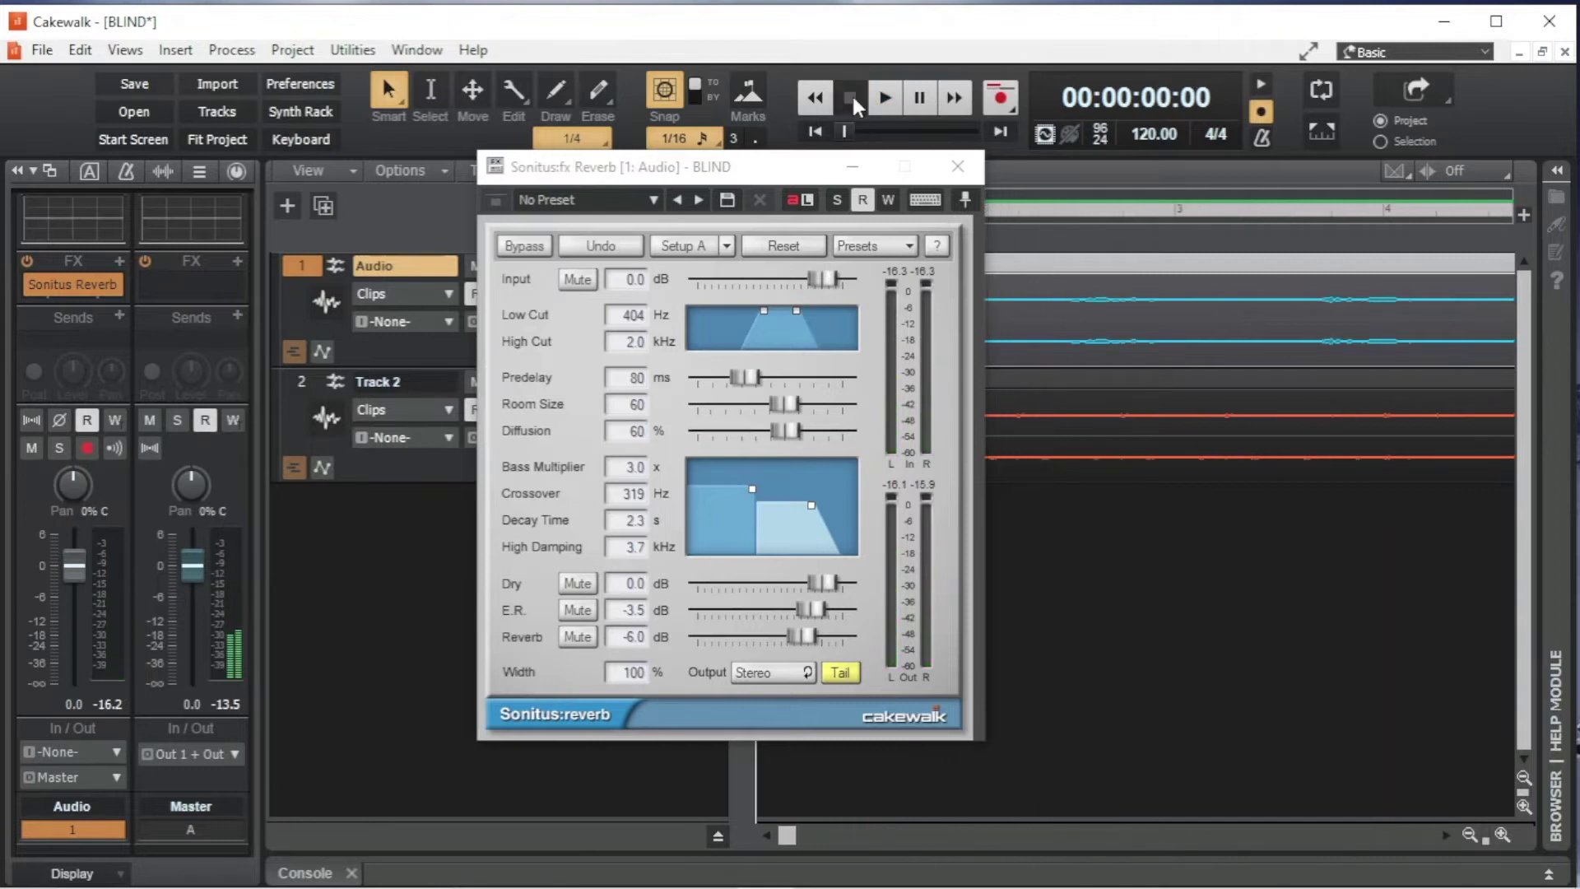
{"action": "left_click_drag", "start_coordinate": [753, 492], "coordinate": [753, 533]}
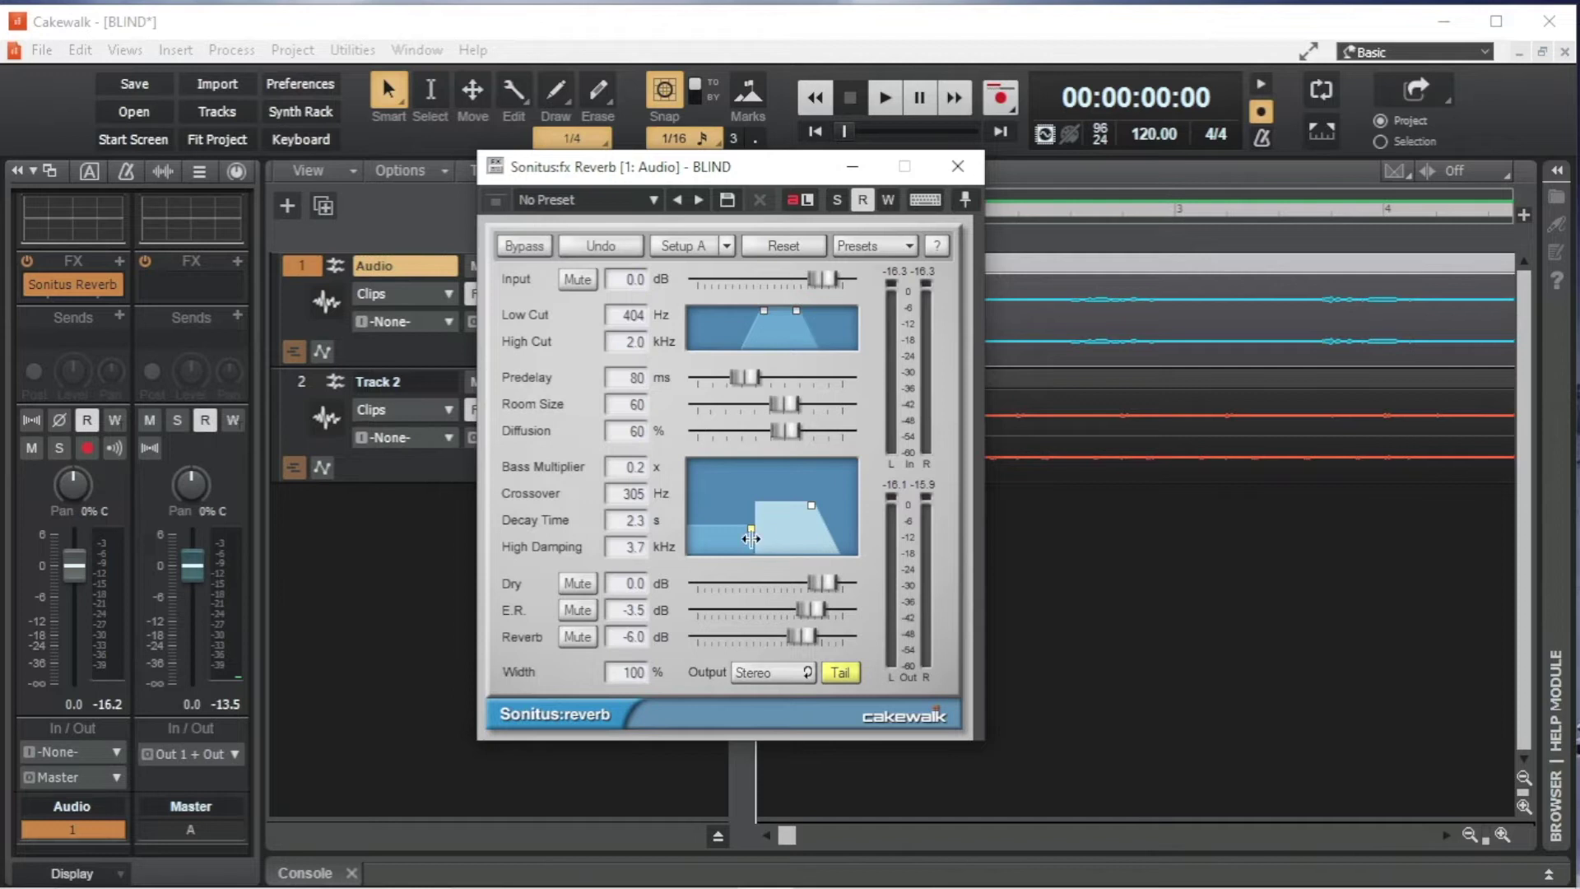
{"action": "left_click", "coordinate": [886, 105]}
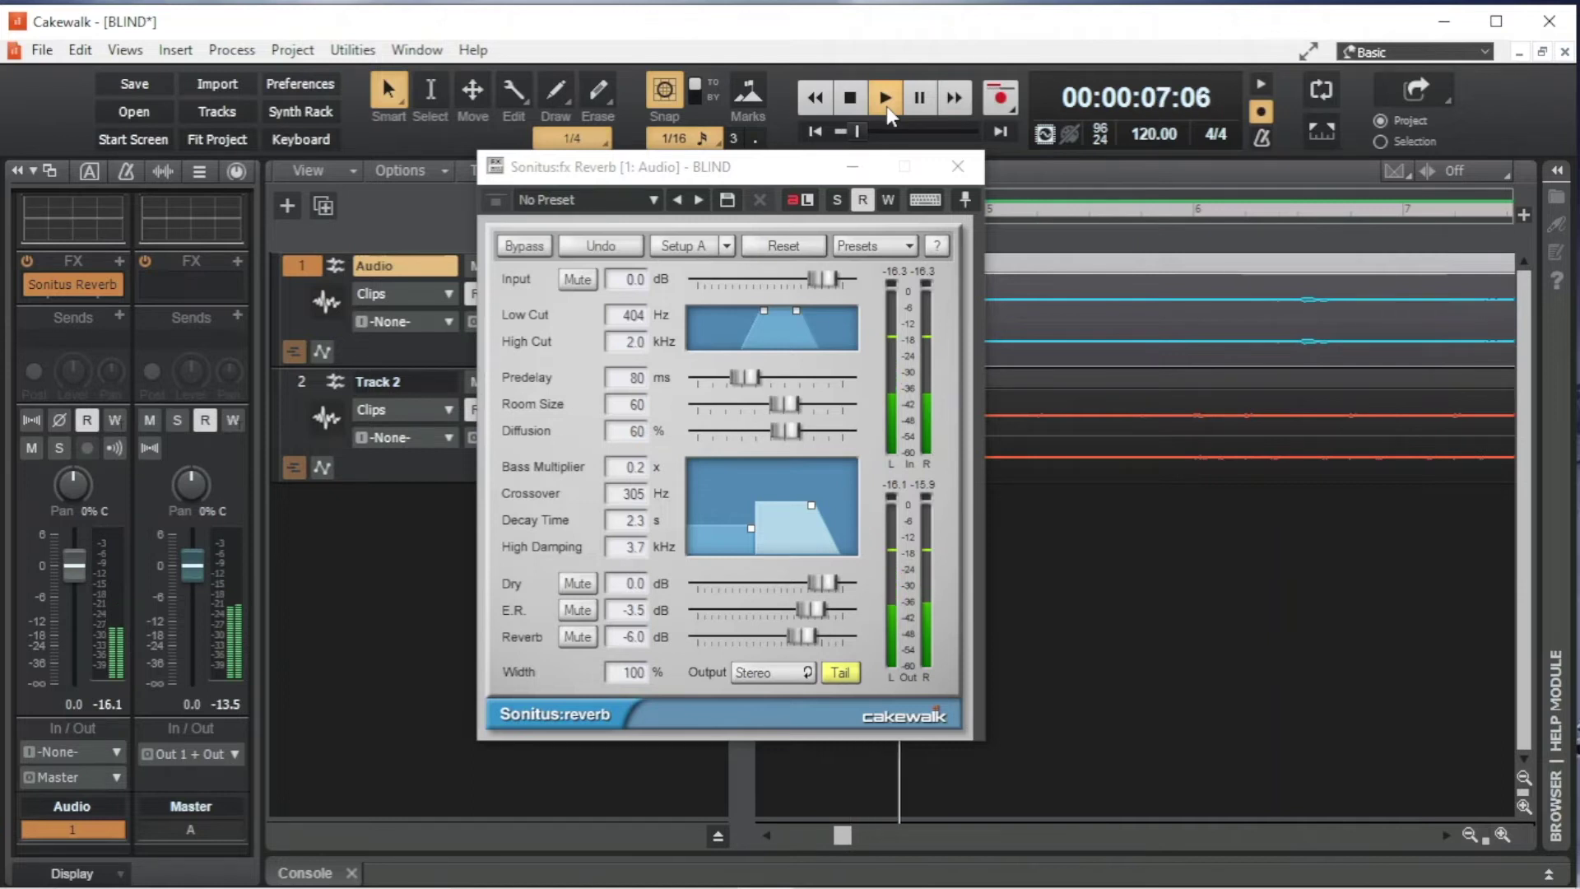
{"action": "left_click", "coordinate": [852, 96]}
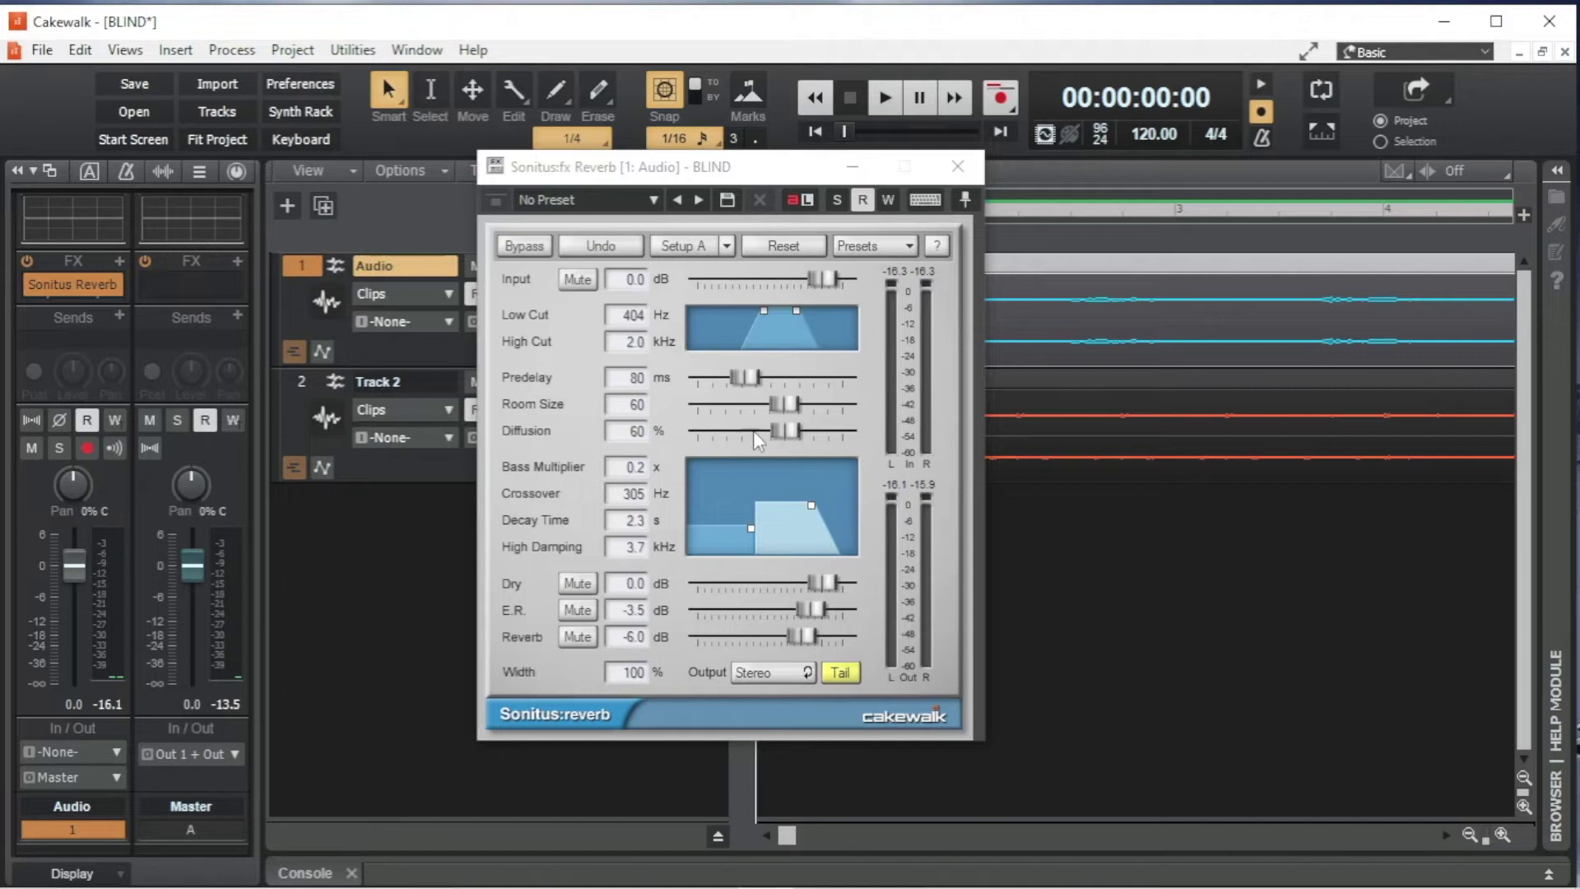
{"action": "left_click_drag", "start_coordinate": [751, 529], "coordinate": [748, 503]}
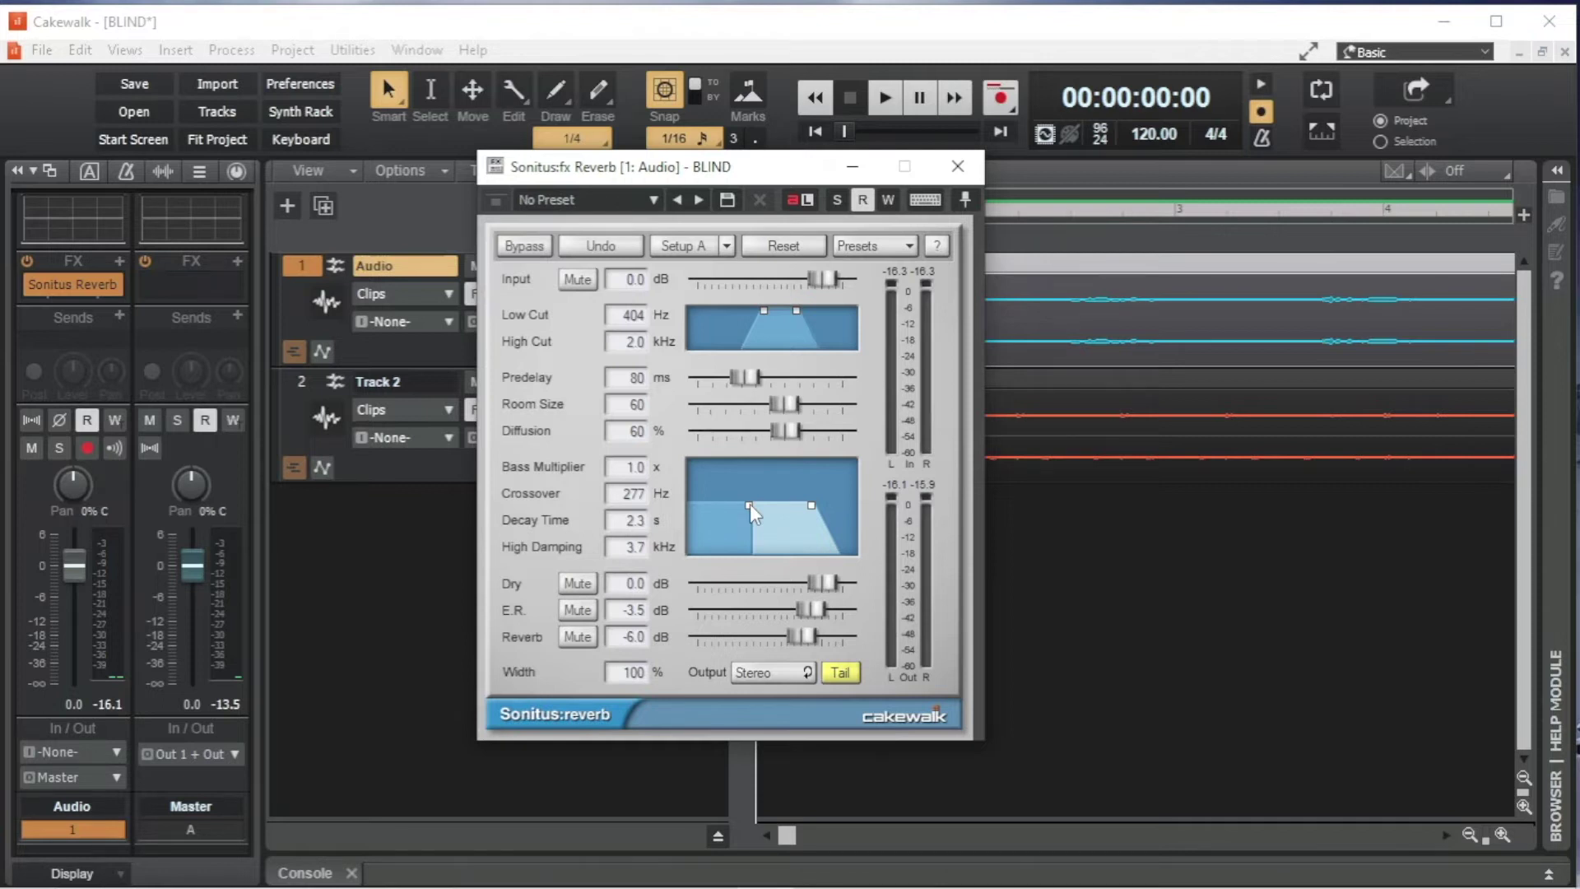
- Audition lower and higher crossover settings, then set the crossover to 512 Hz
{"action": "left_click_drag", "start_coordinate": [748, 503], "coordinate": [733, 504]}
{"action": "left_click", "coordinate": [884, 100]}
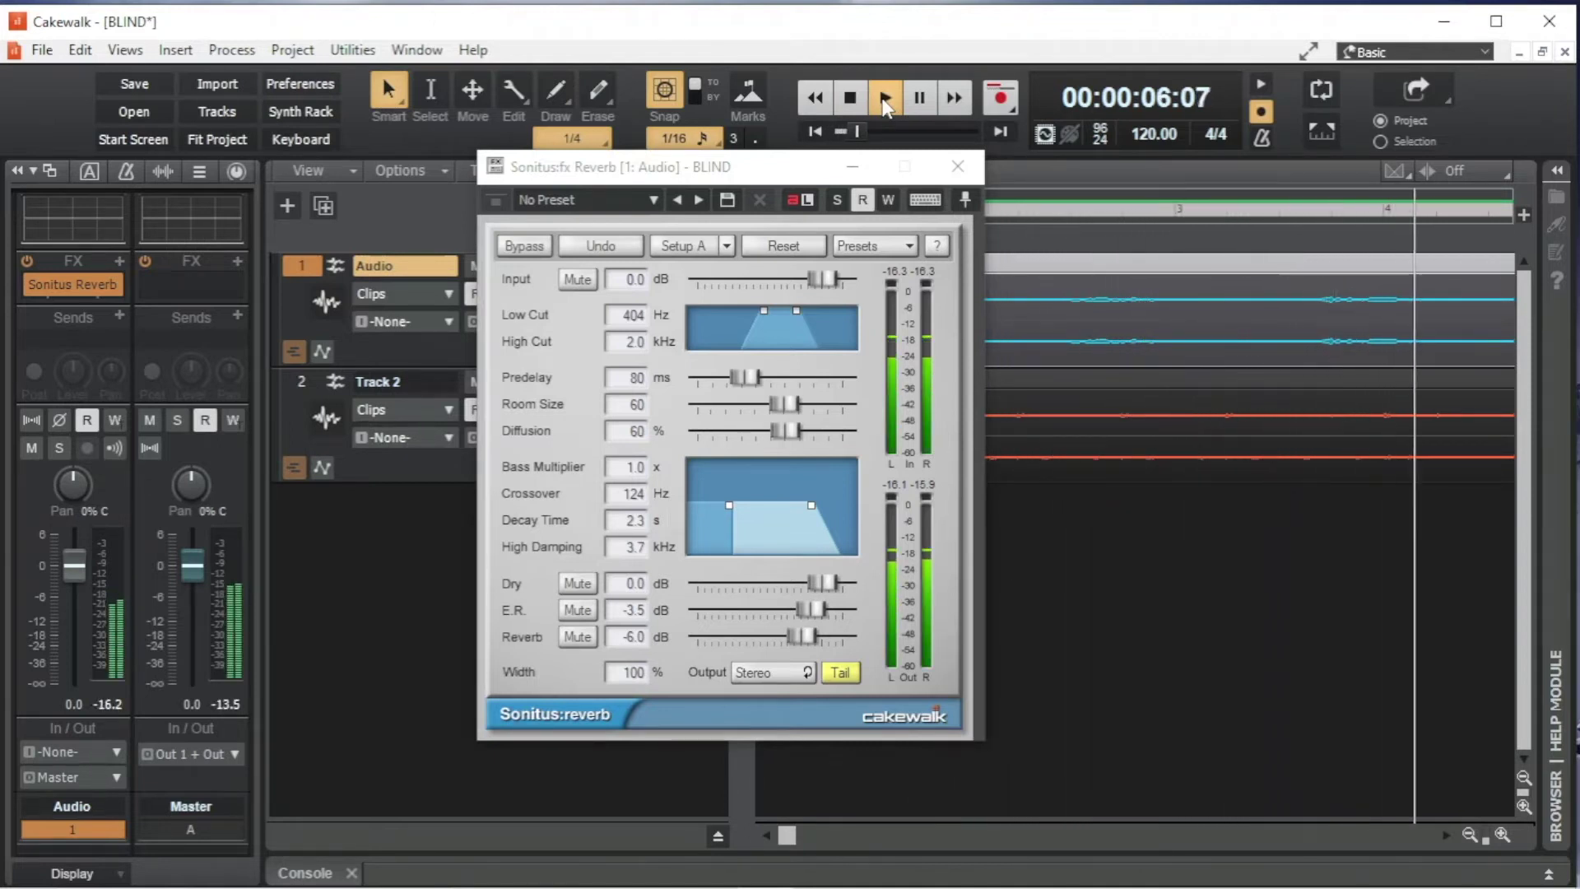
{"action": "left_click", "coordinate": [850, 97]}
{"action": "left_click_drag", "start_coordinate": [729, 504], "coordinate": [782, 506]}
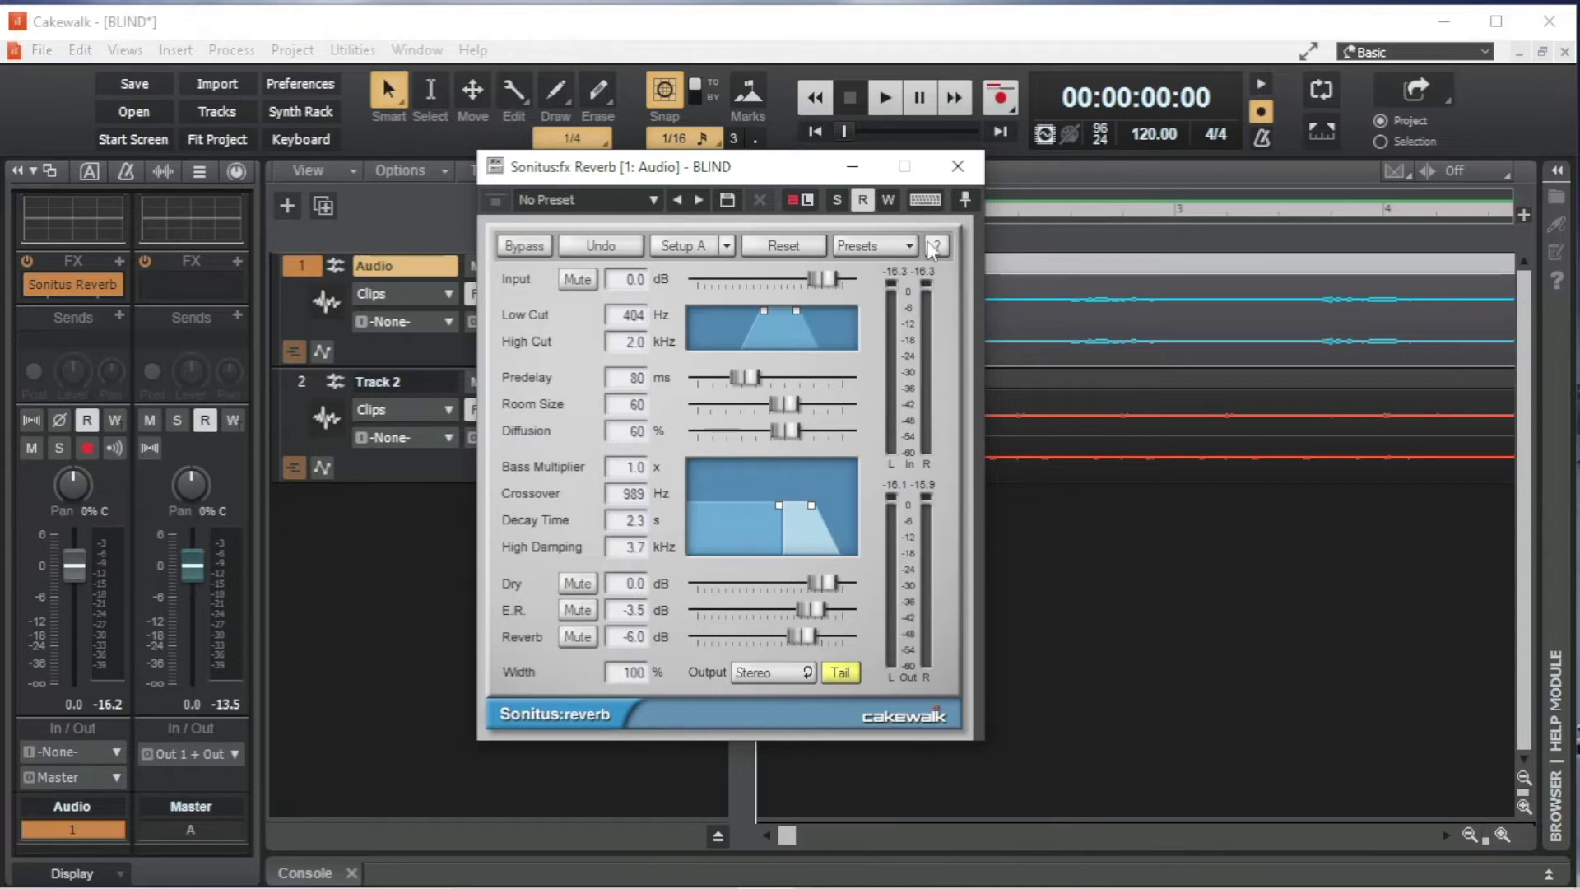
{"action": "left_click", "coordinate": [884, 99]}
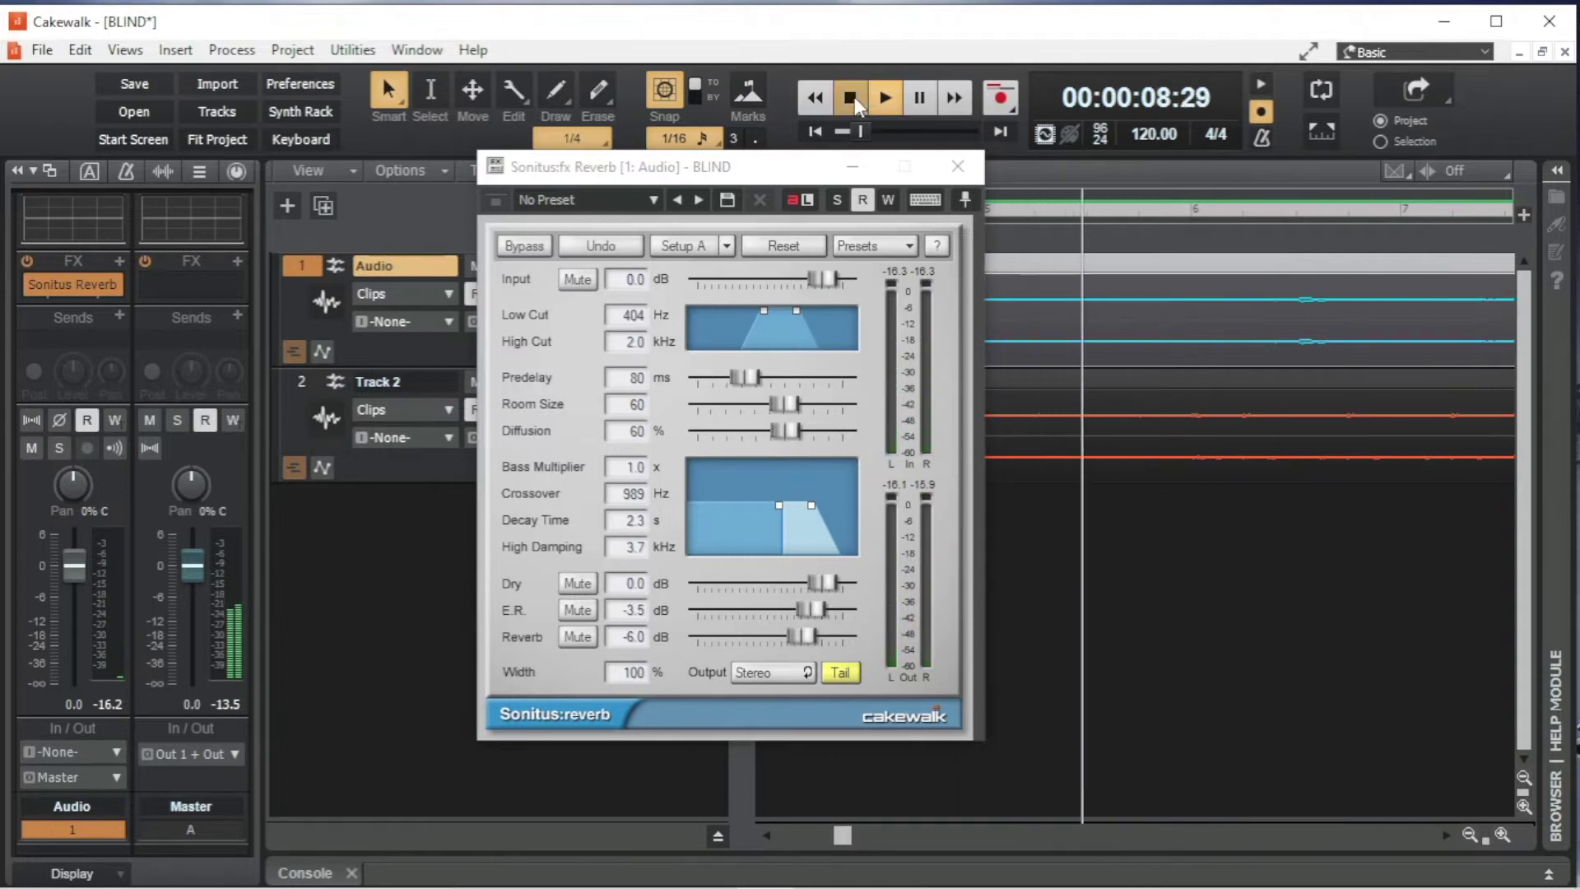
{"action": "left_click", "coordinate": [852, 97]}
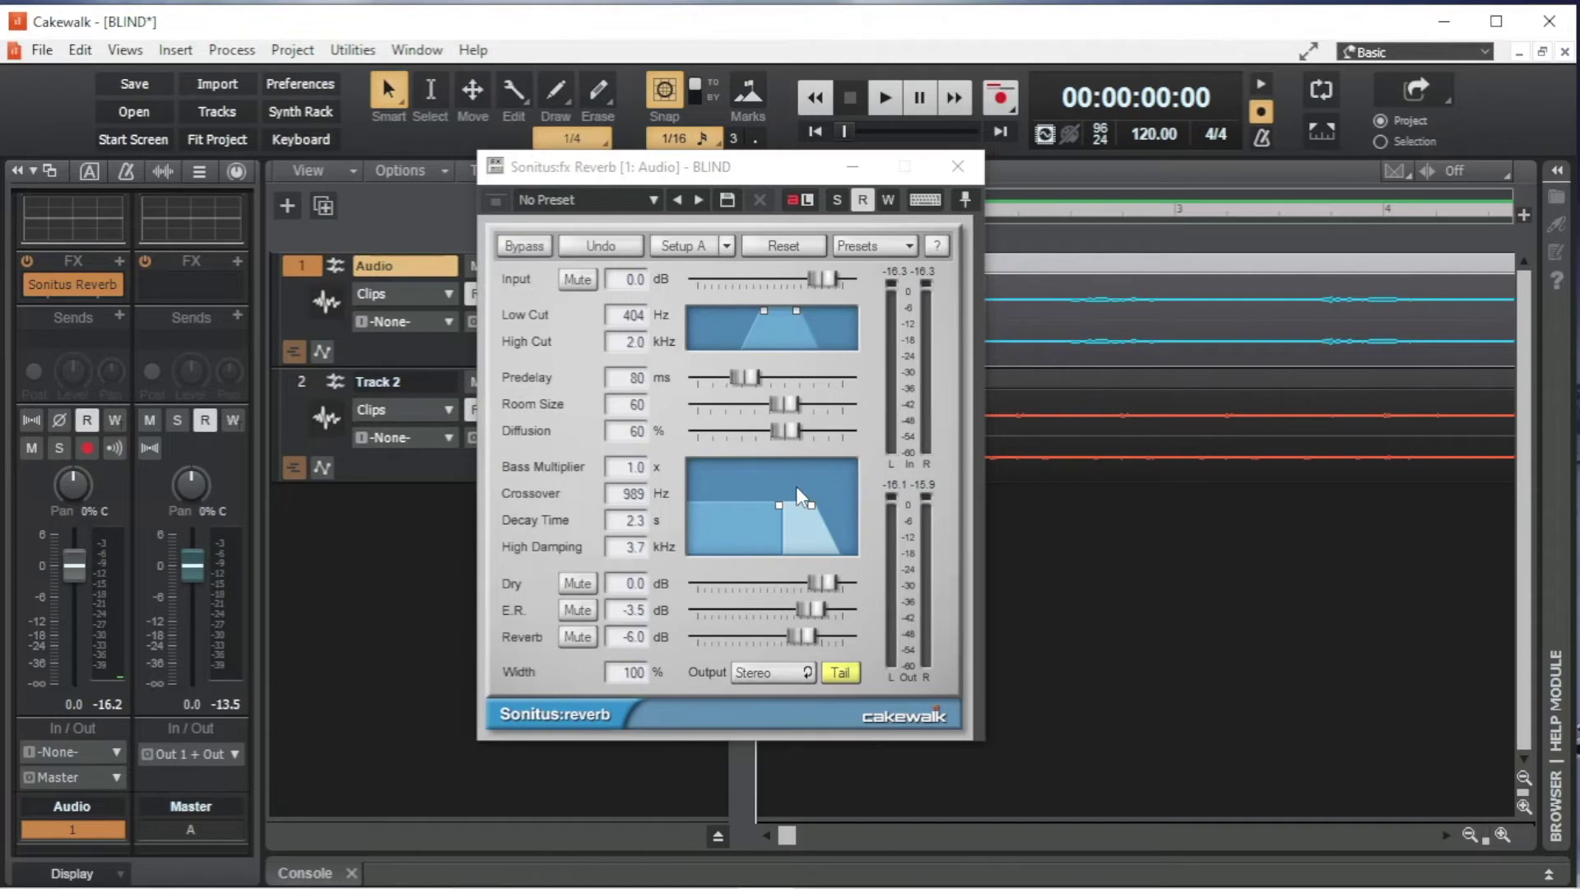
{"action": "left_click_drag", "start_coordinate": [779, 506], "coordinate": [763, 504]}
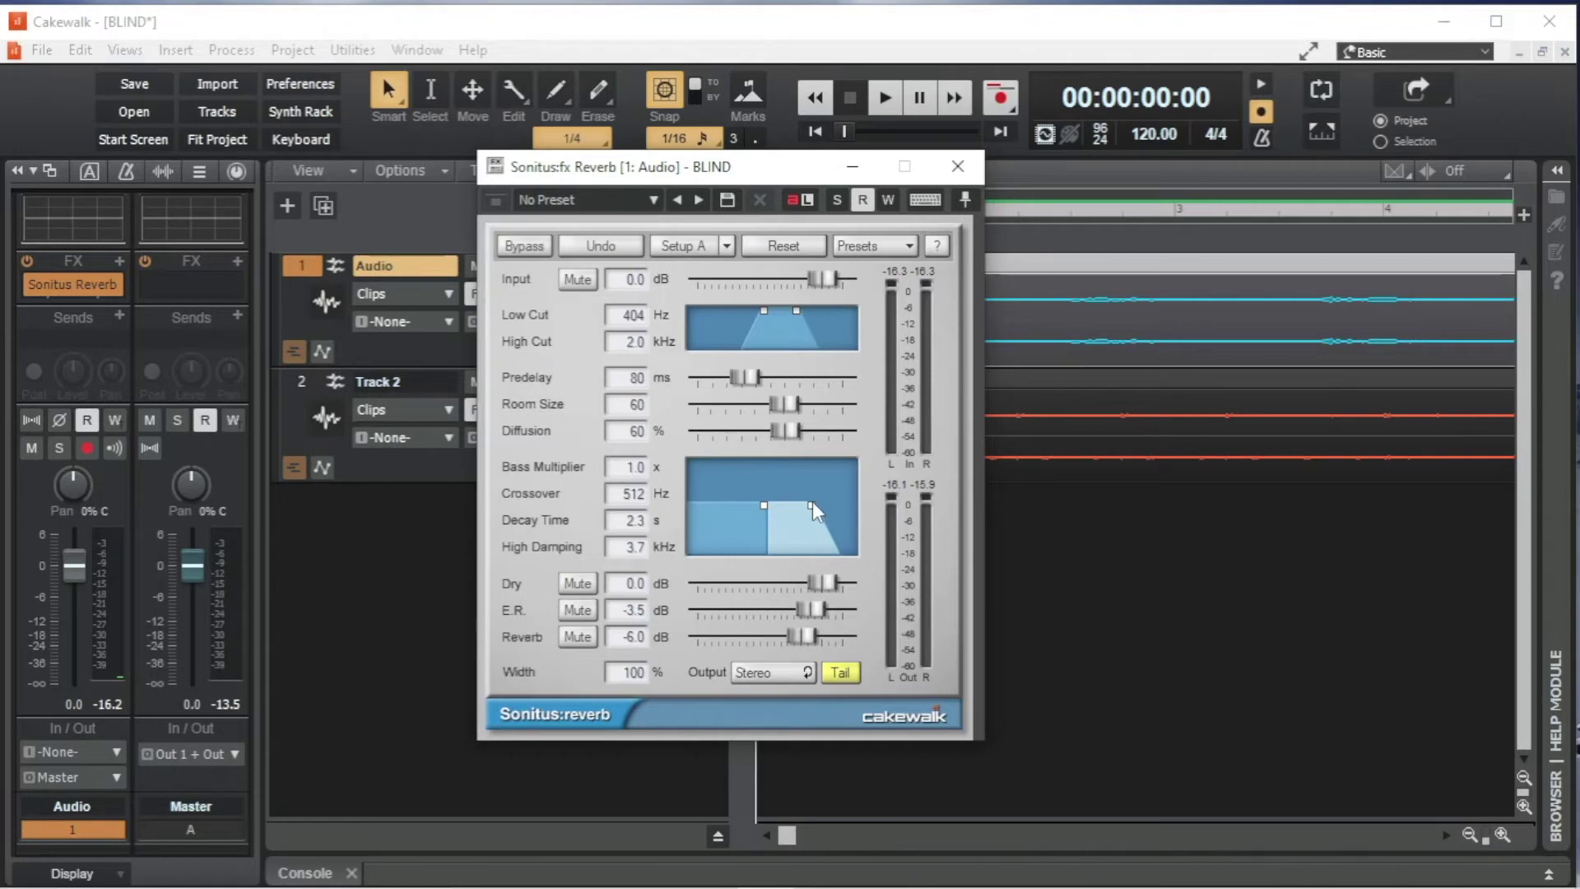
- Audition a very long and then a very short reverb decay time on the vocal
{"action": "left_click_drag", "start_coordinate": [812, 501], "coordinate": [812, 470]}
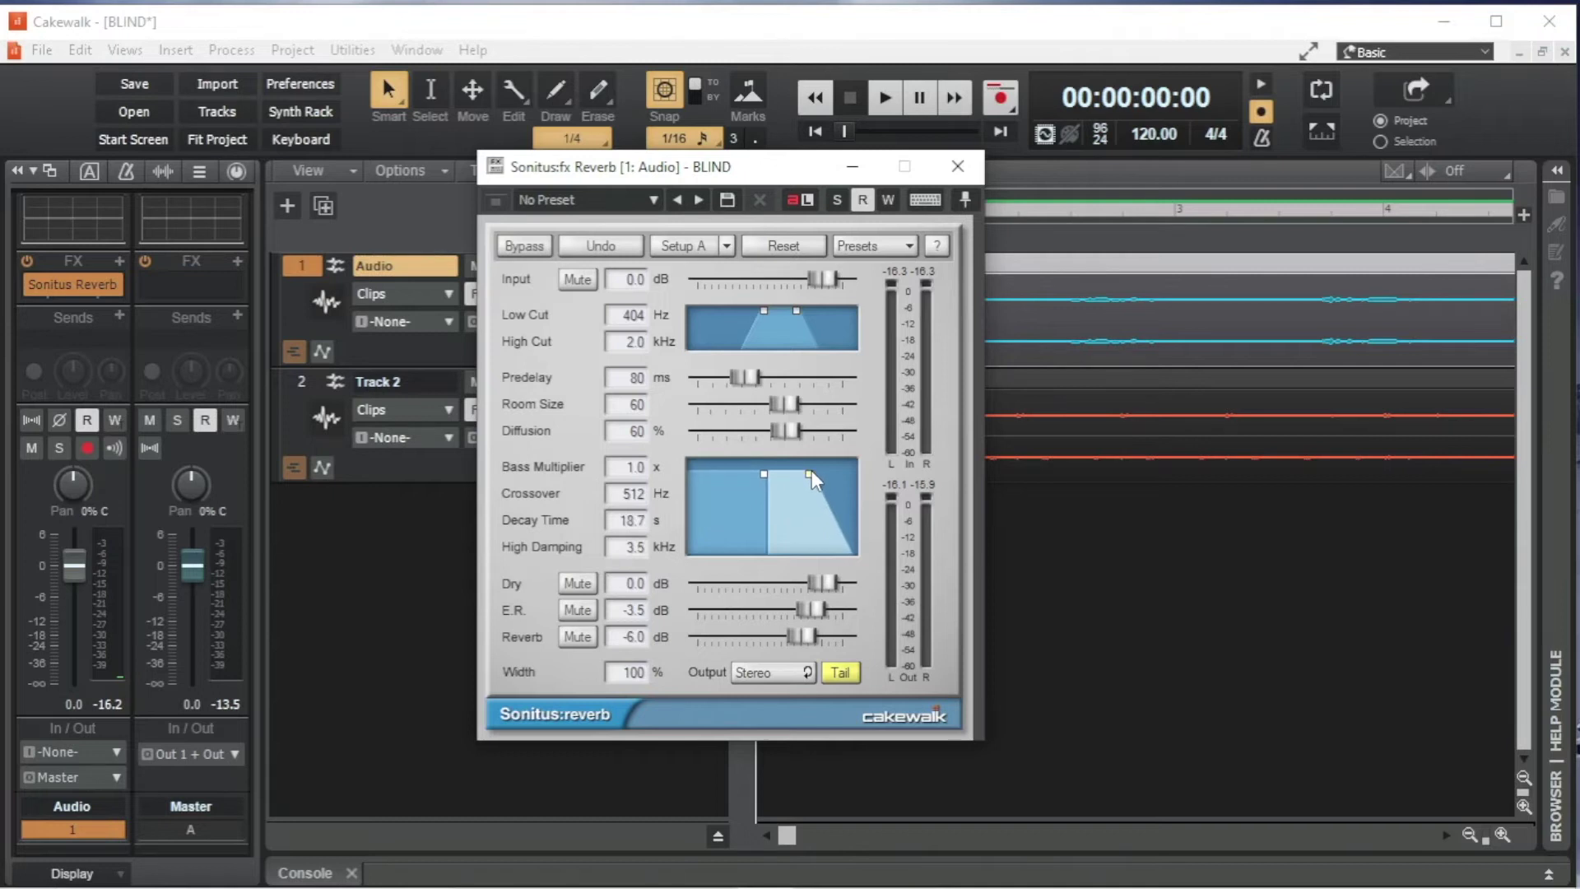
{"action": "left_click", "coordinate": [887, 99]}
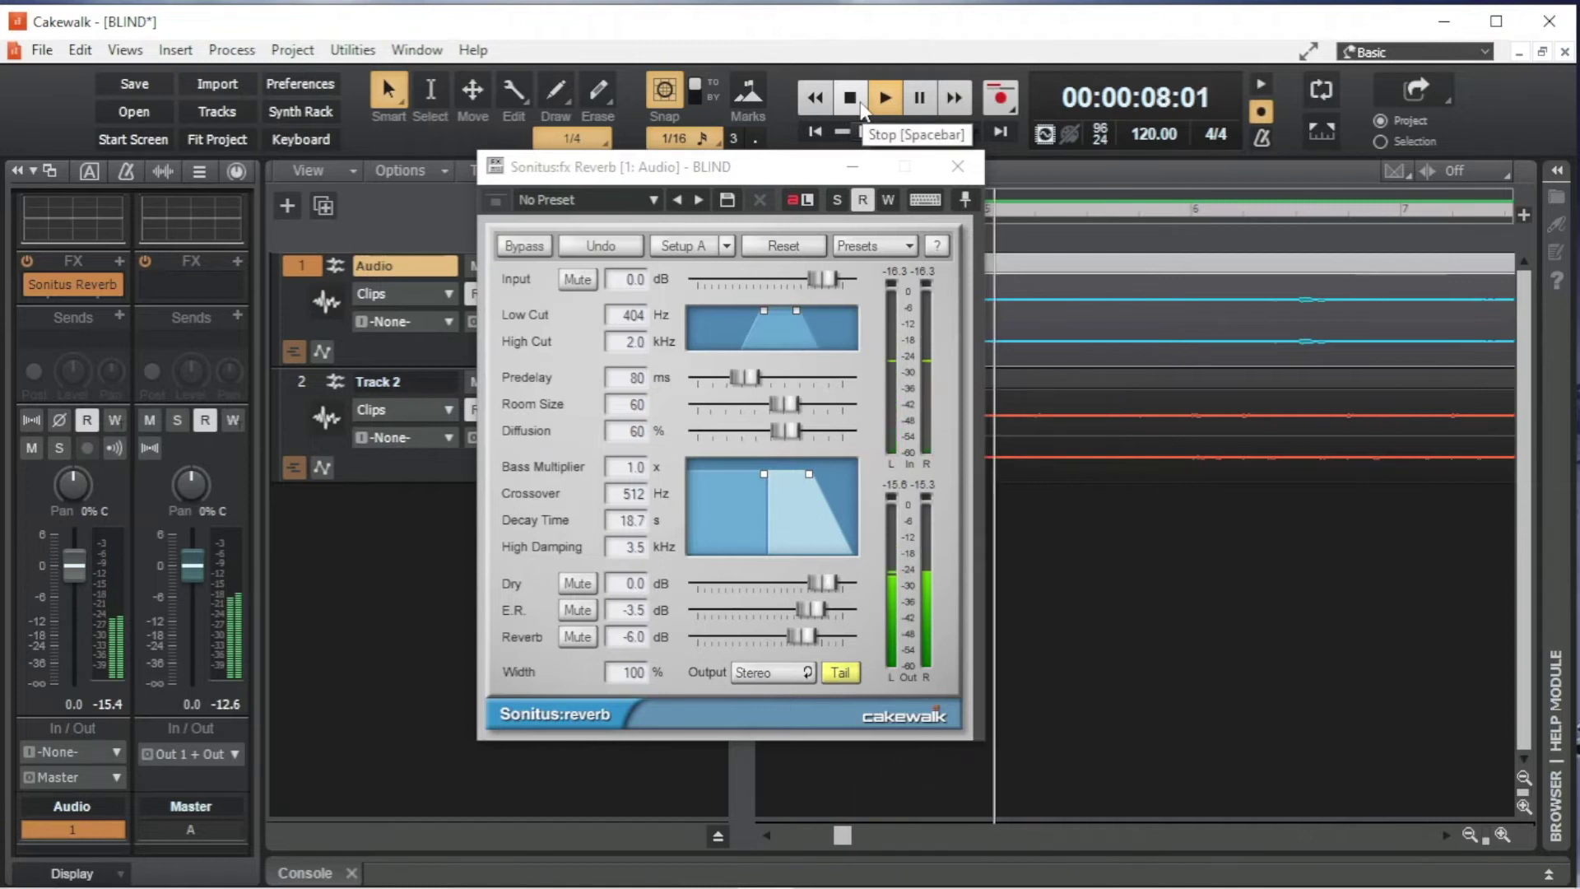
{"action": "left_click", "coordinate": [860, 101]}
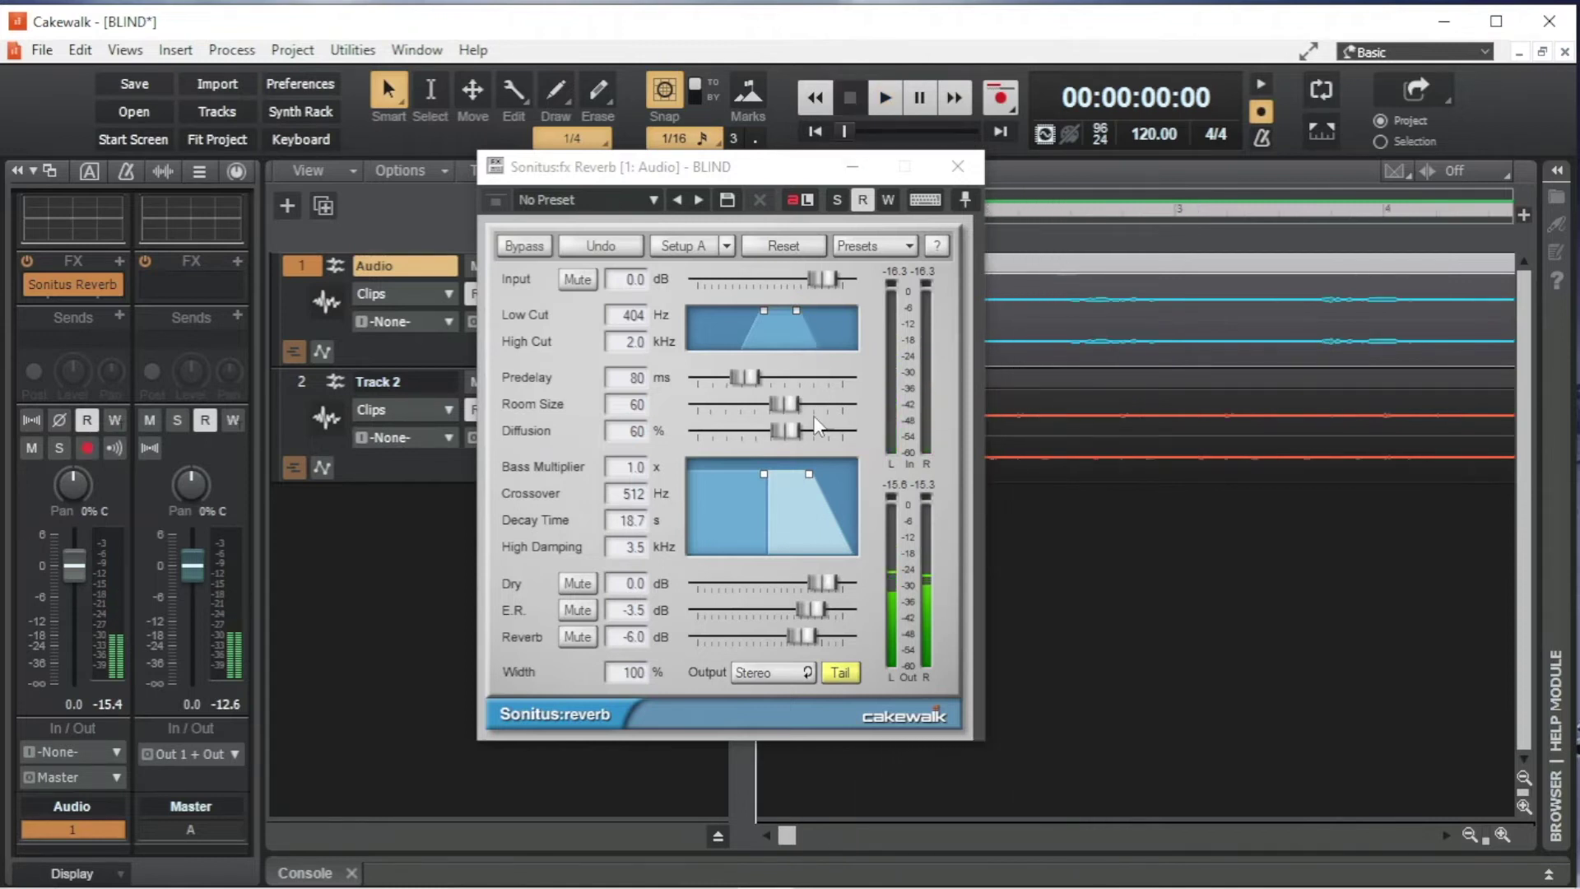
{"action": "left_click_drag", "start_coordinate": [812, 473], "coordinate": [815, 532]}
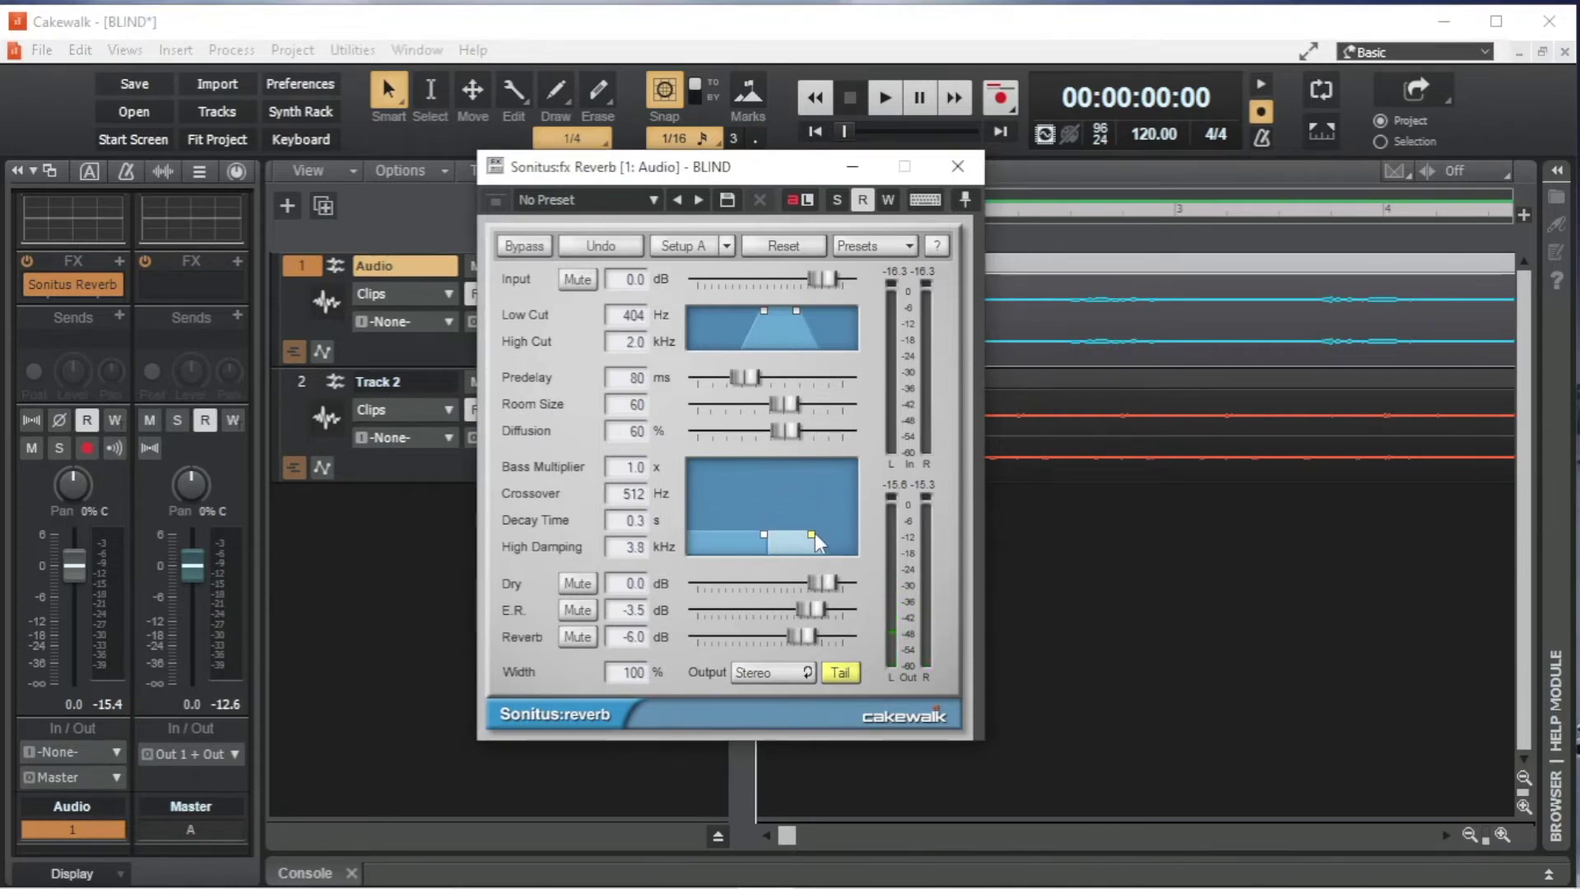
{"action": "left_click", "coordinate": [887, 102]}
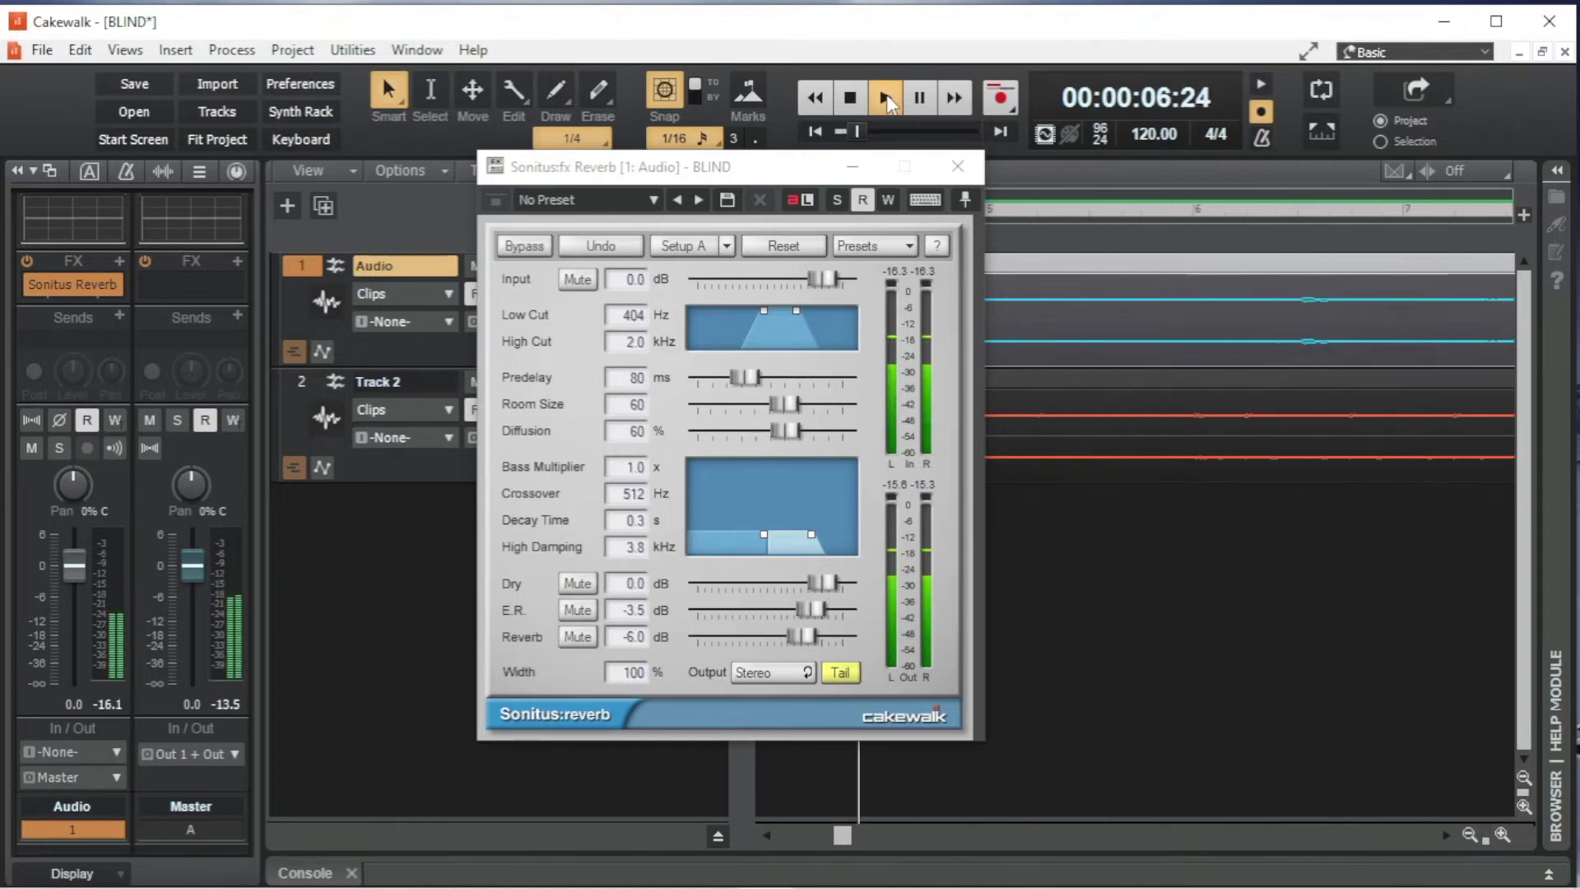
{"action": "left_click", "coordinate": [858, 97]}
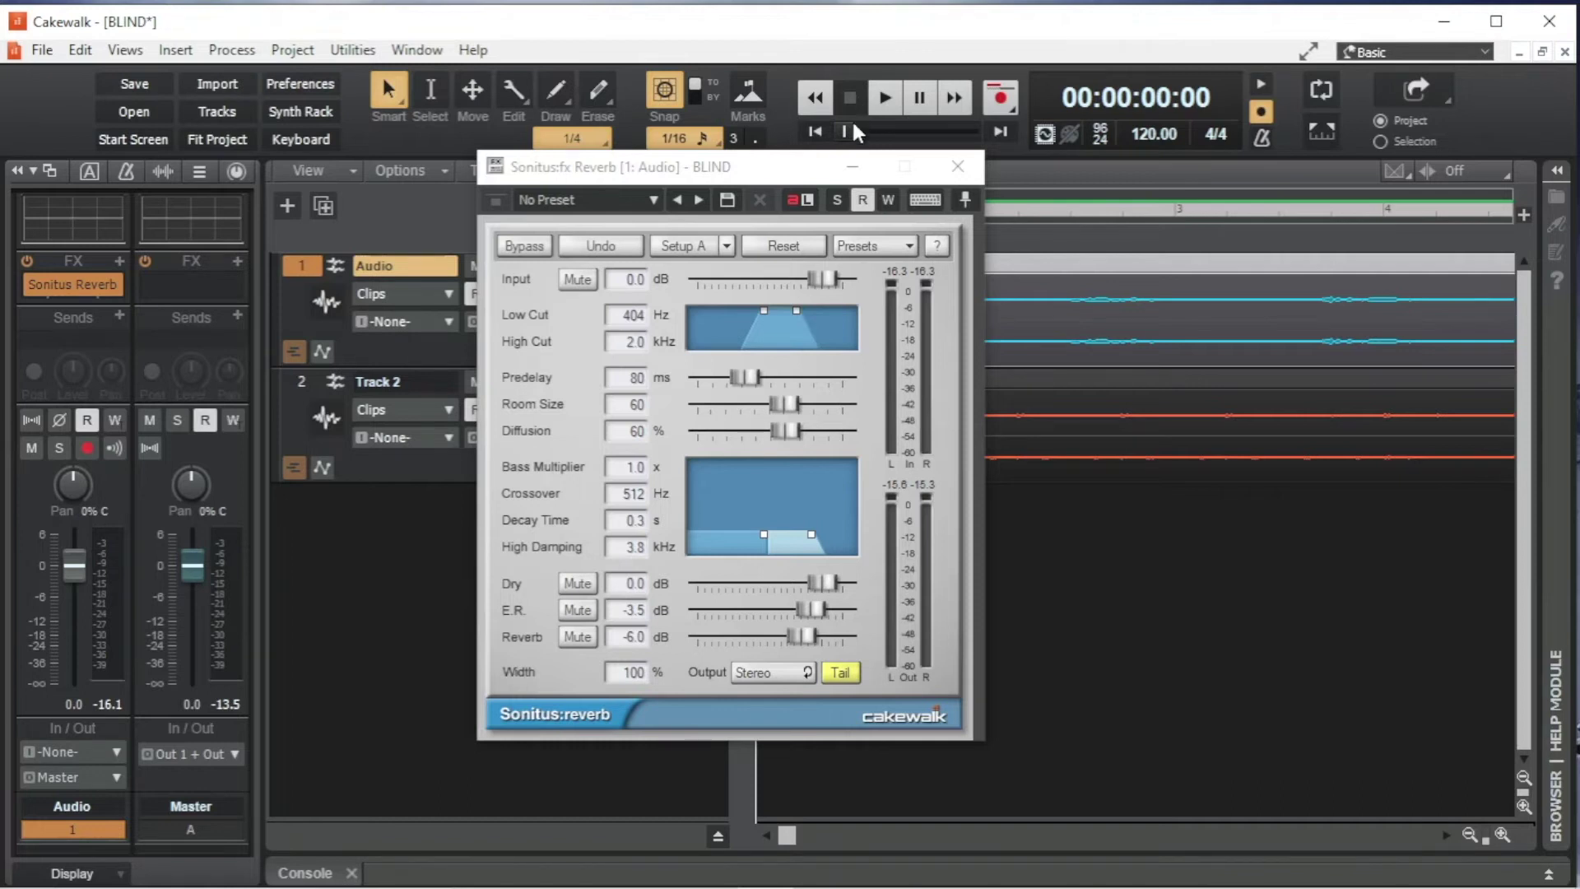
- Settle the decay at 2.4 s with 1.2 kHz high damping and play it back
{"action": "left_click", "coordinate": [812, 535]}
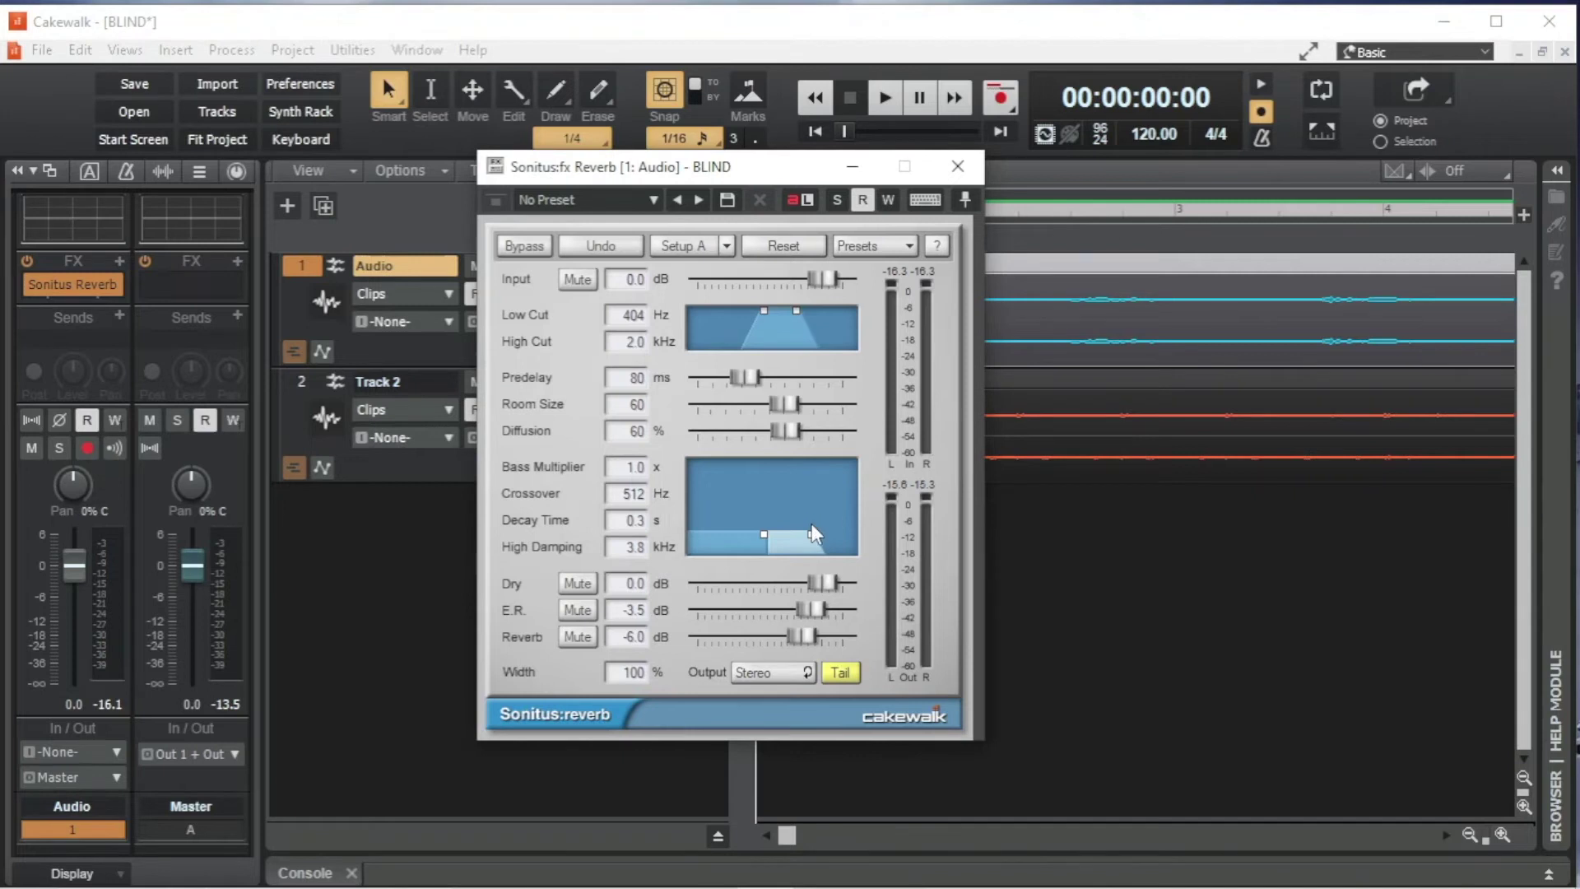
{"action": "left_click_drag", "start_coordinate": [811, 531], "coordinate": [783, 500]}
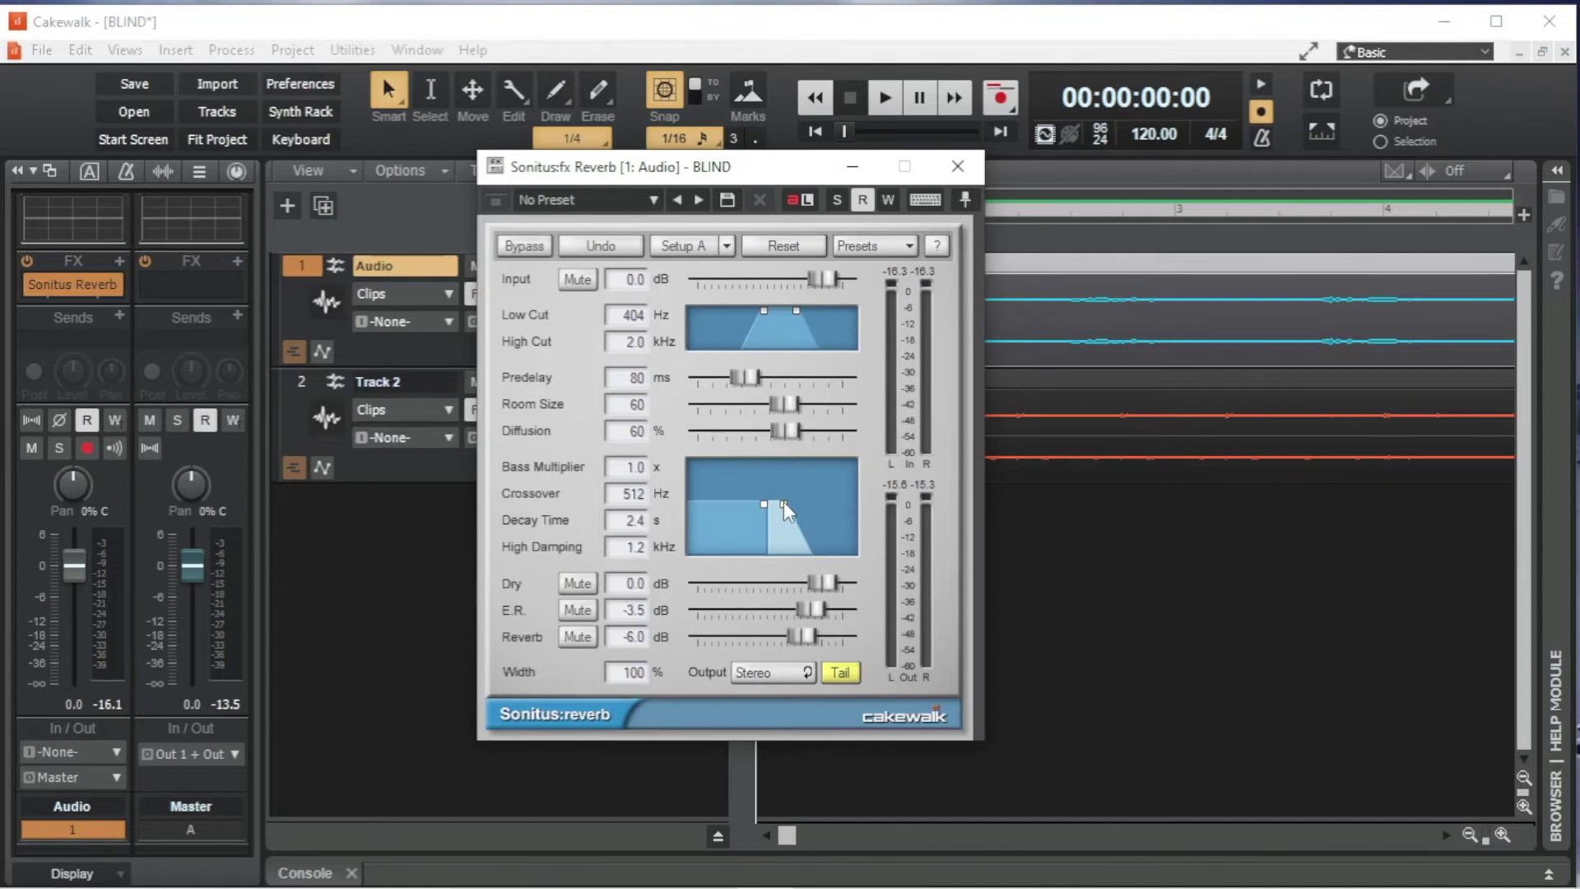
{"action": "left_click", "coordinate": [884, 105]}
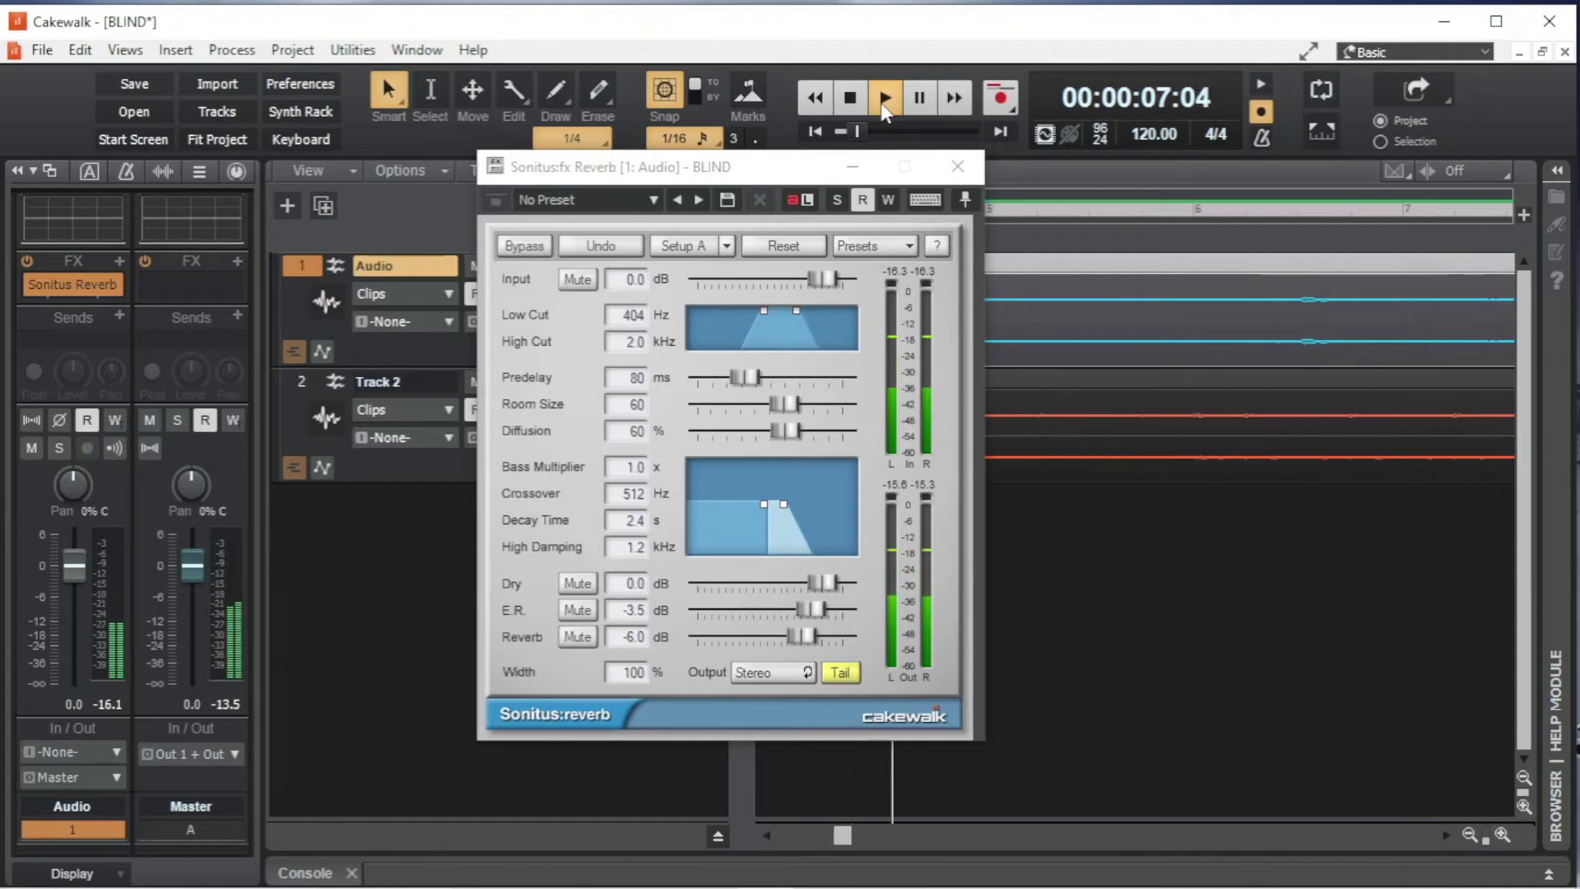
{"action": "left_click", "coordinate": [851, 99]}
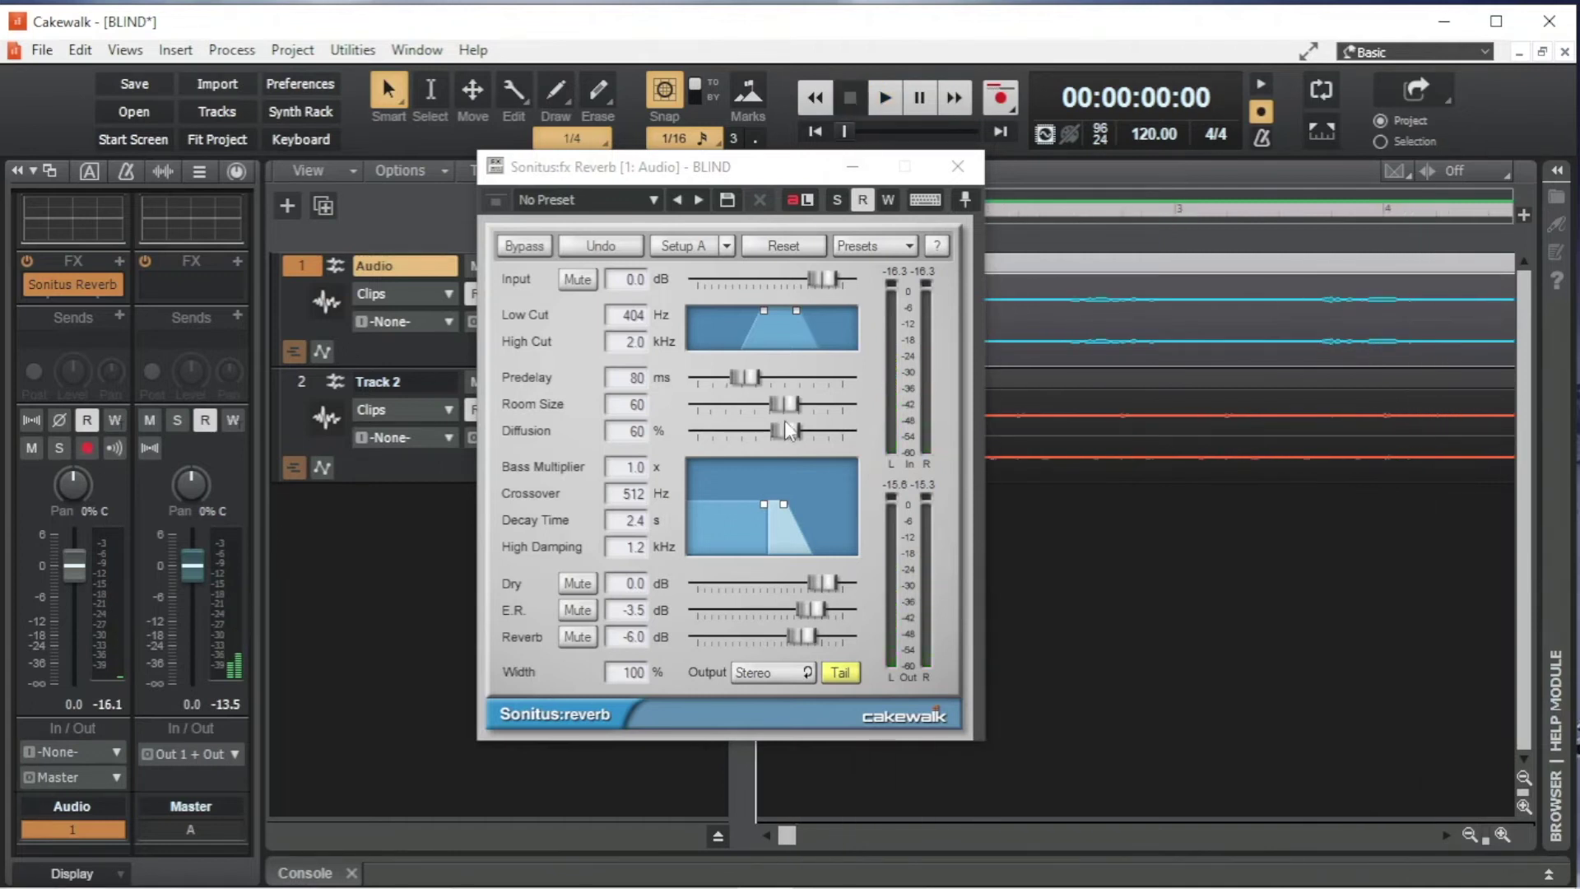
- Set the reverb high damping to 2.0 kHz after auditioning a higher value
{"action": "left_click_drag", "start_coordinate": [786, 504], "coordinate": [839, 502]}
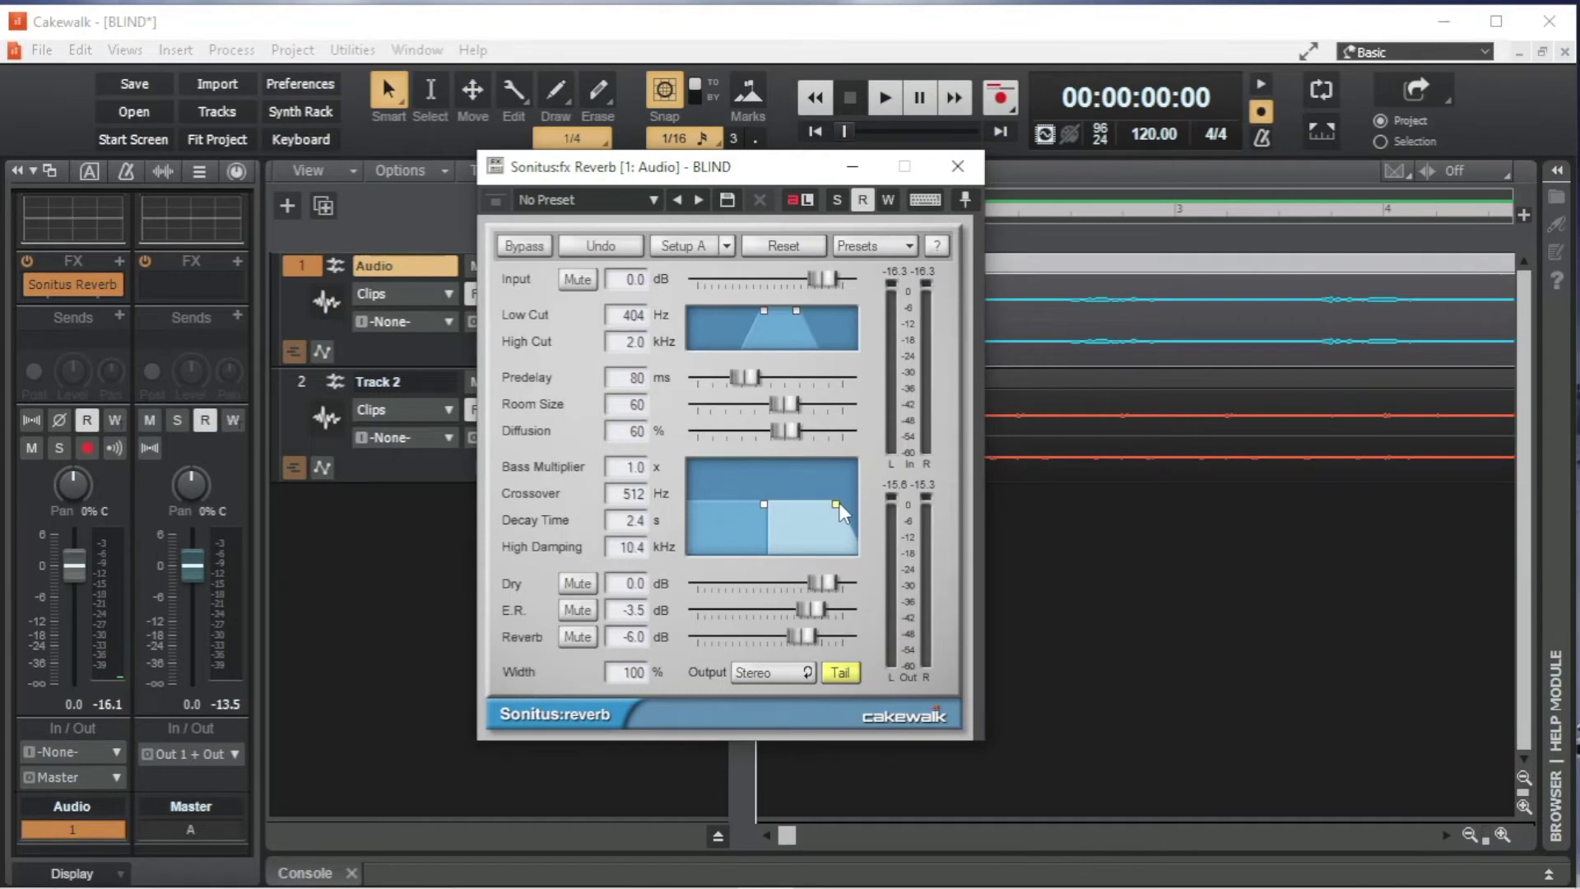
{"action": "left_click", "coordinate": [885, 104]}
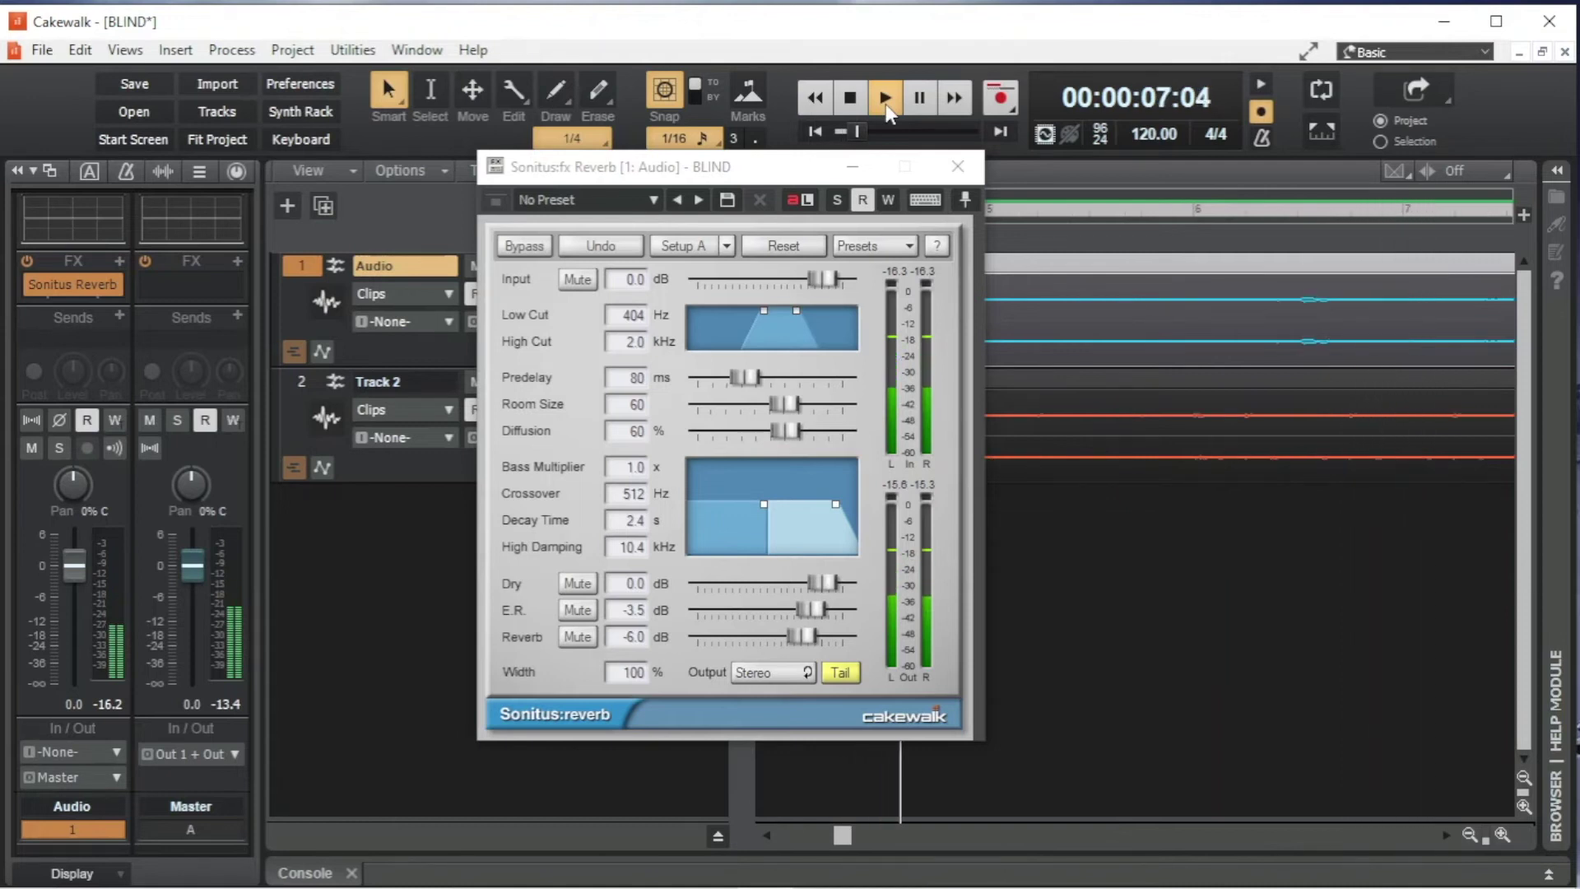
{"action": "left_click", "coordinate": [849, 98]}
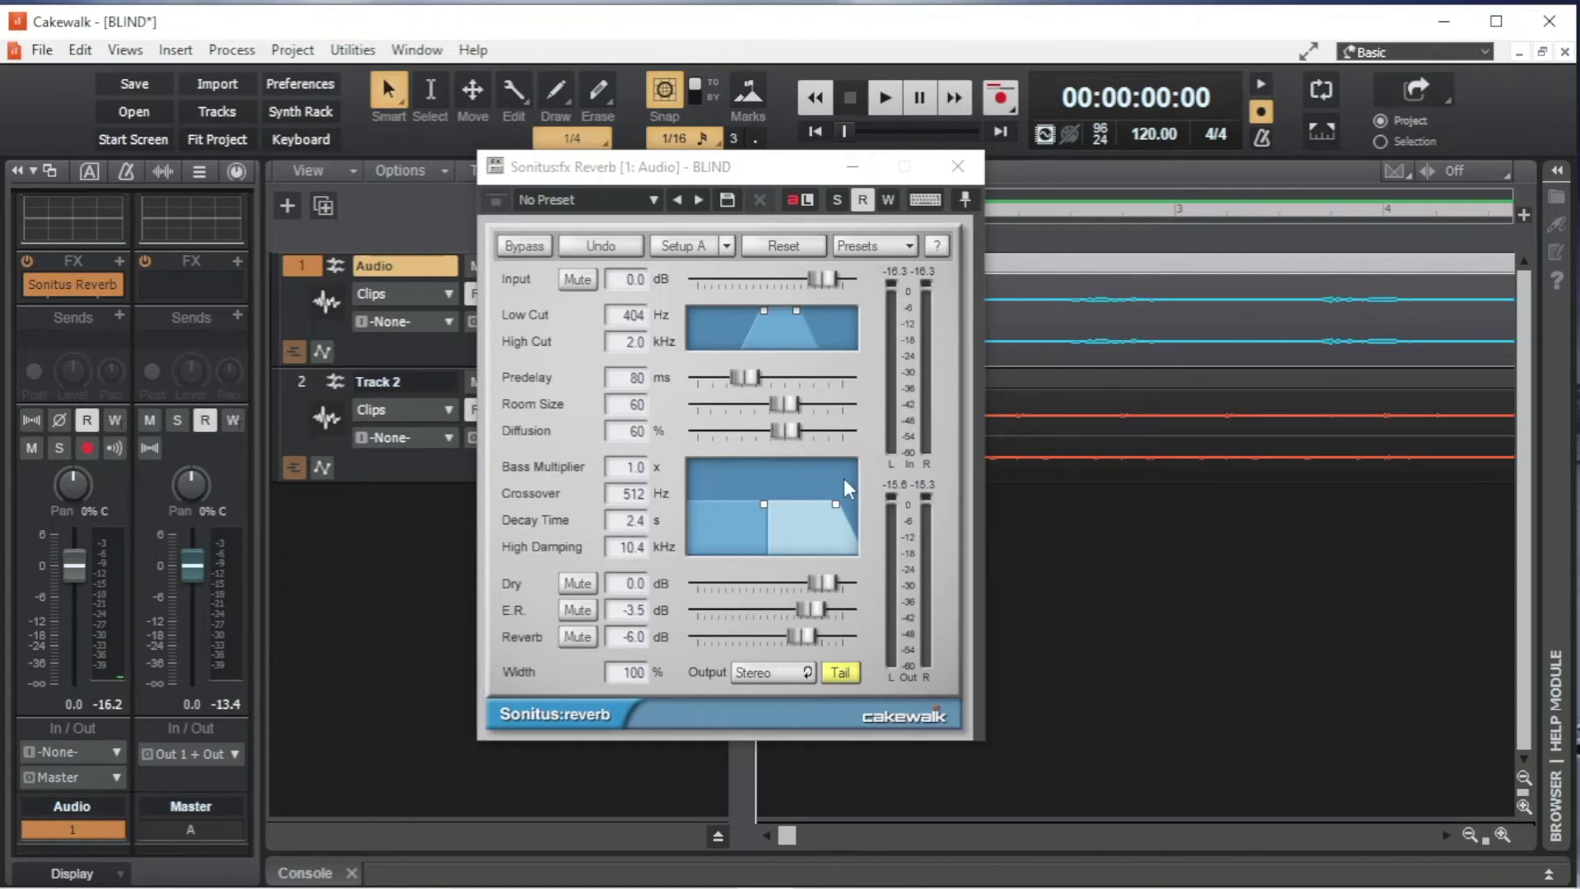
{"action": "left_click_drag", "start_coordinate": [836, 507], "coordinate": [803, 511]}
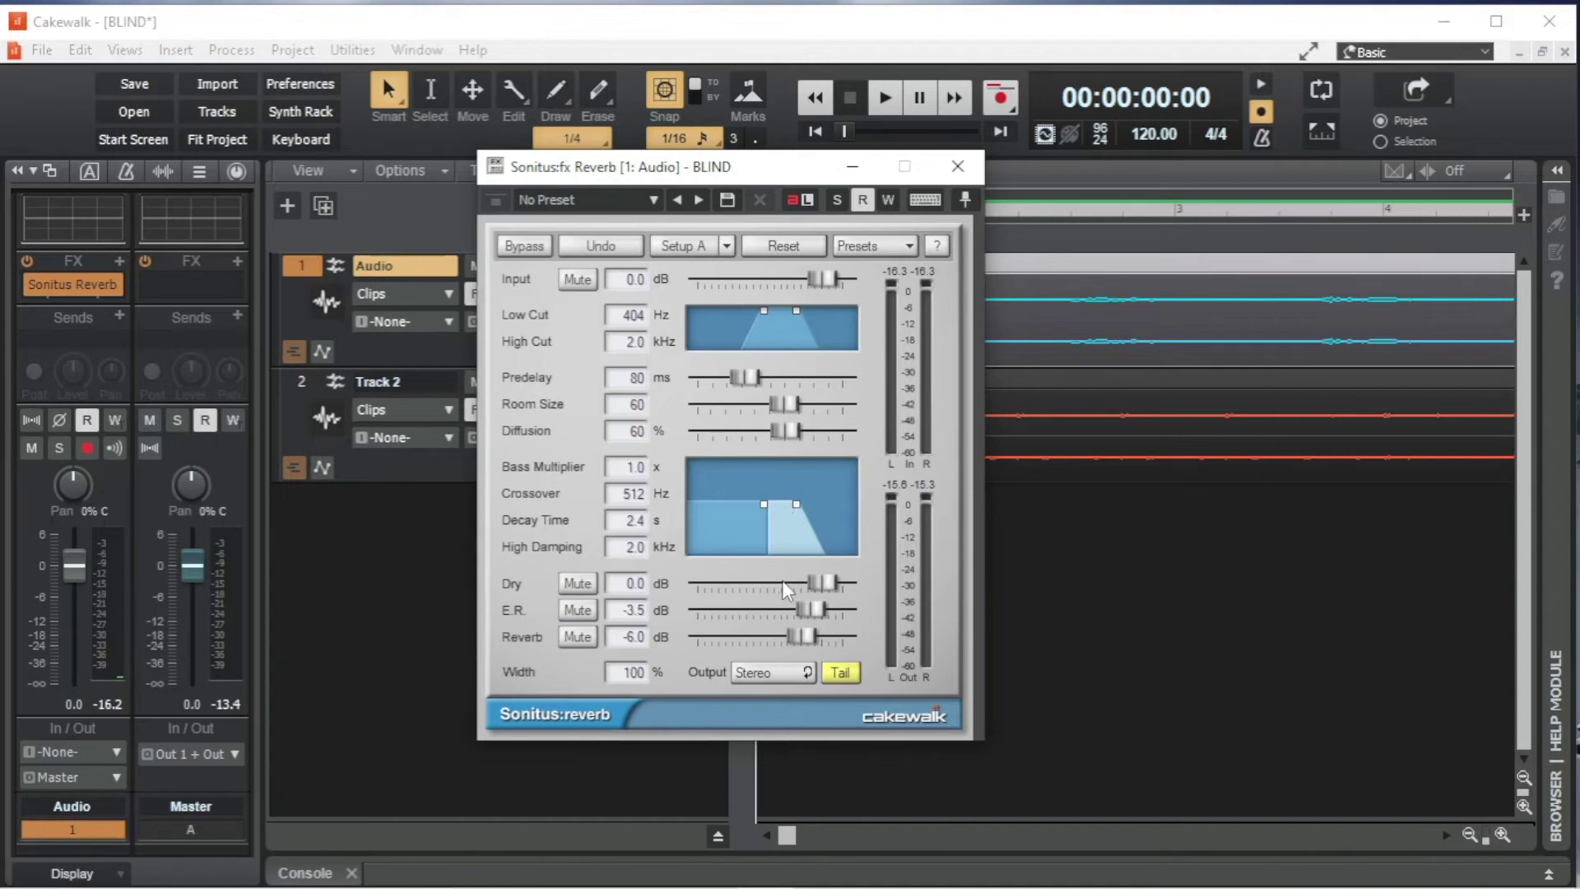
- Lower the reverb's dry level to -10.5 dB and listen to the vocal
{"action": "left_click_drag", "start_coordinate": [826, 581], "coordinate": [786, 584]}
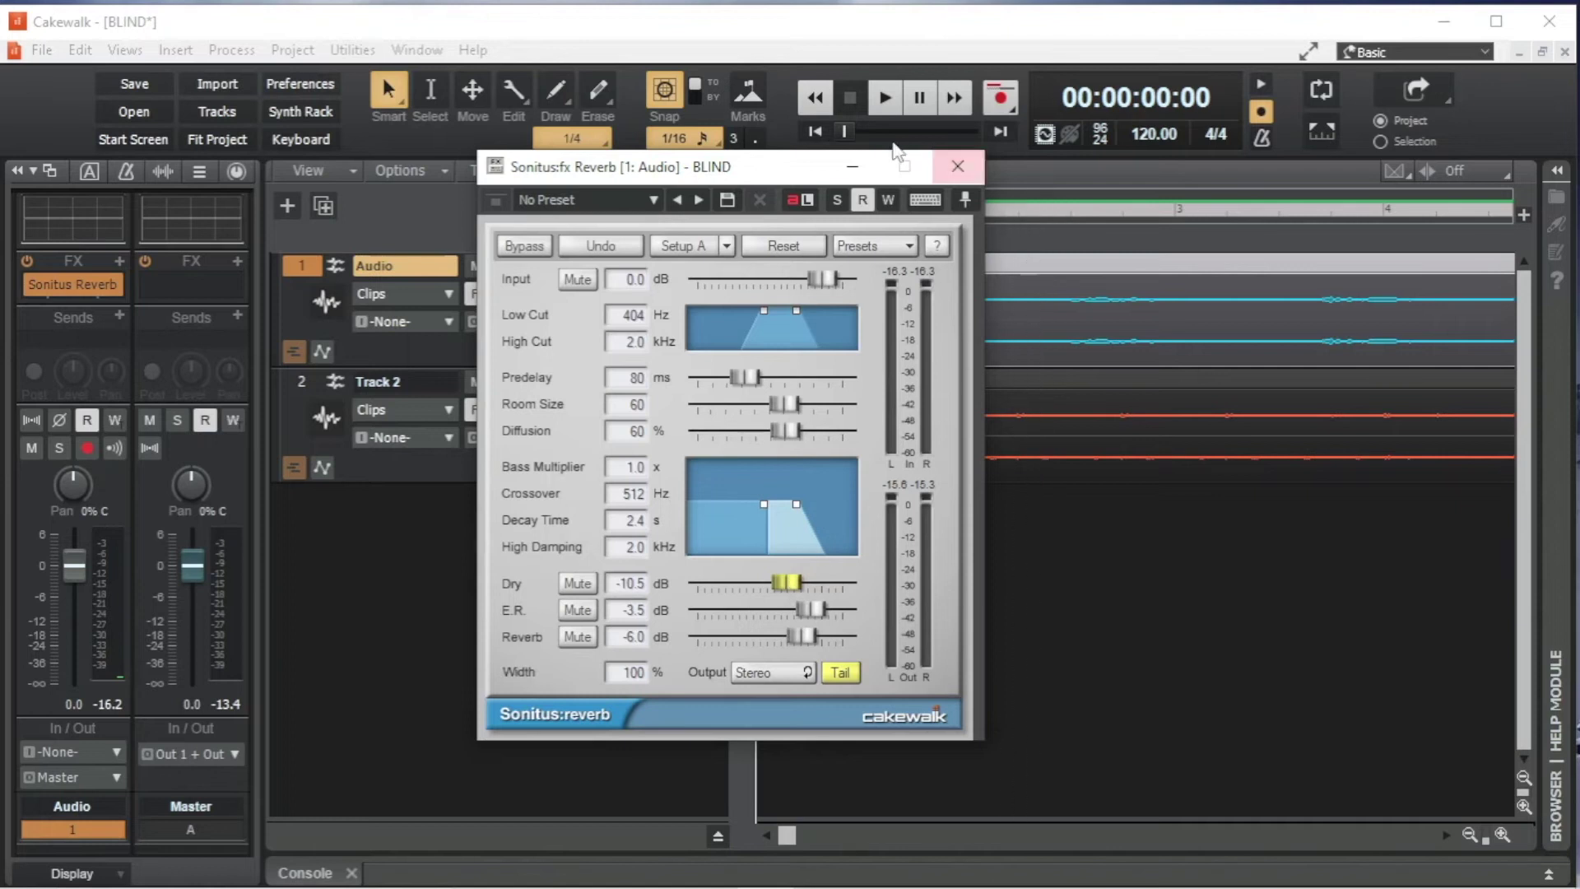
{"action": "left_click", "coordinate": [883, 97]}
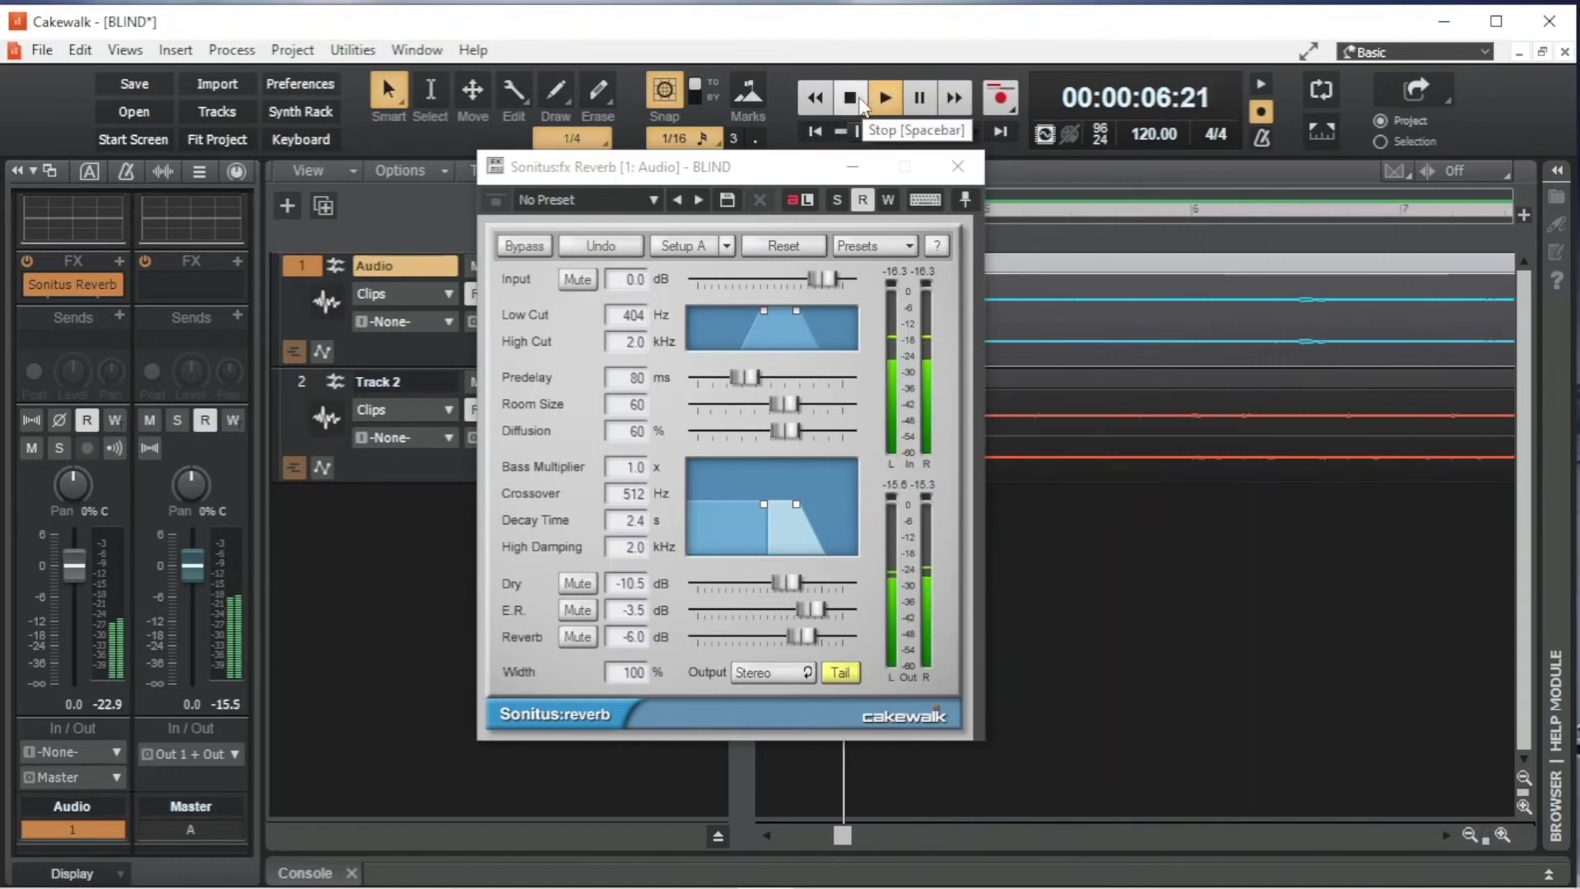
{"action": "left_click", "coordinate": [858, 97]}
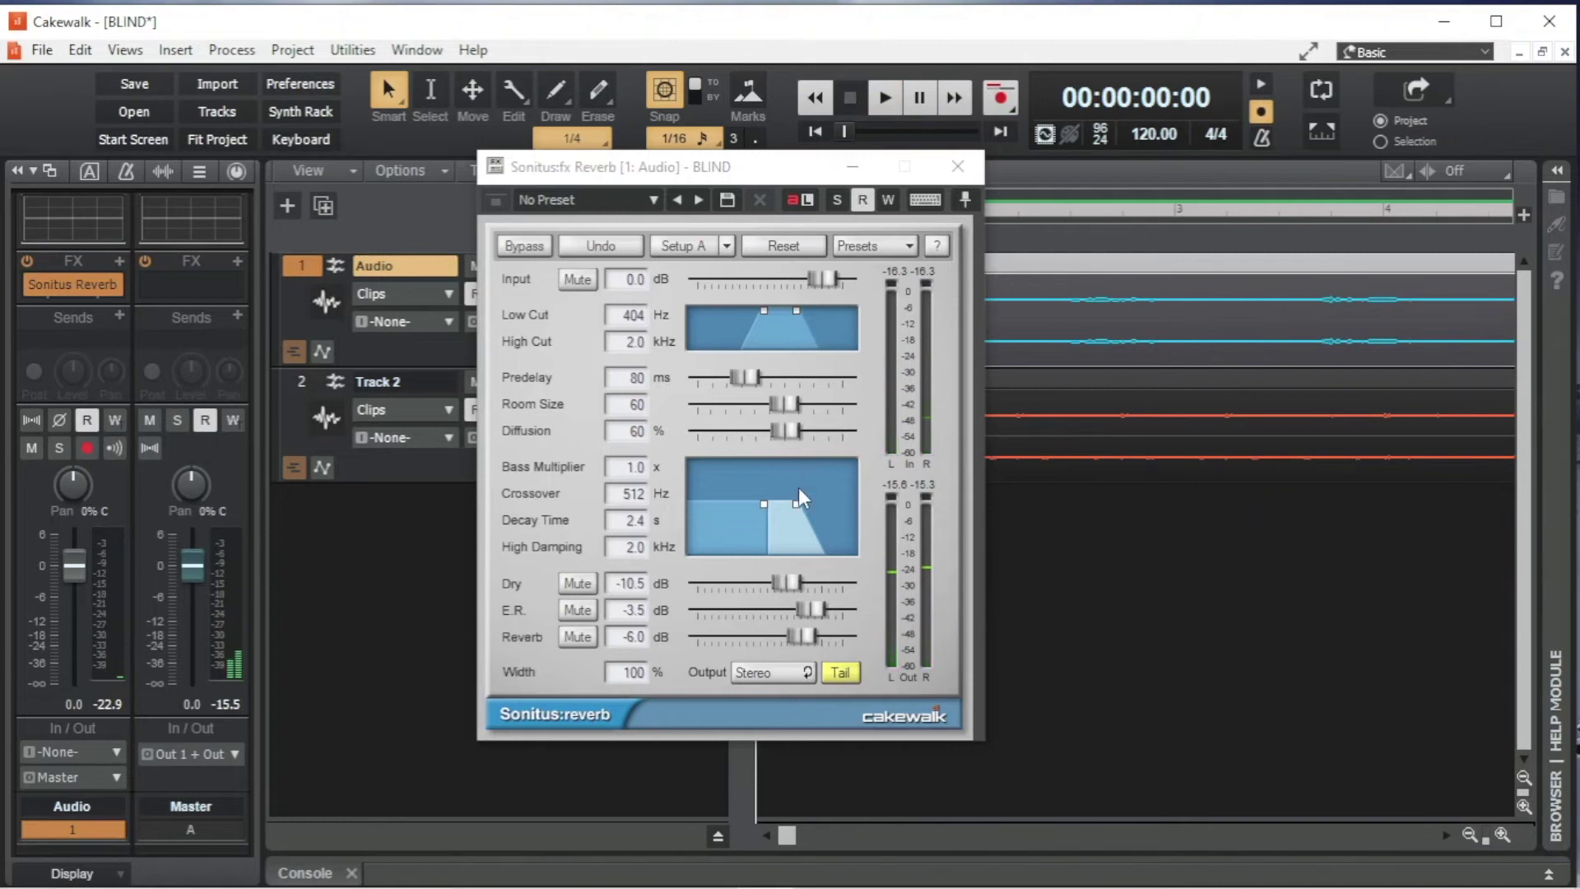
- Audition the dry level raised to +6.0 dB, then reset it to 0.0 dB
{"action": "left_click_drag", "start_coordinate": [779, 586], "coordinate": [842, 584]}
{"action": "left_click", "coordinate": [887, 99]}
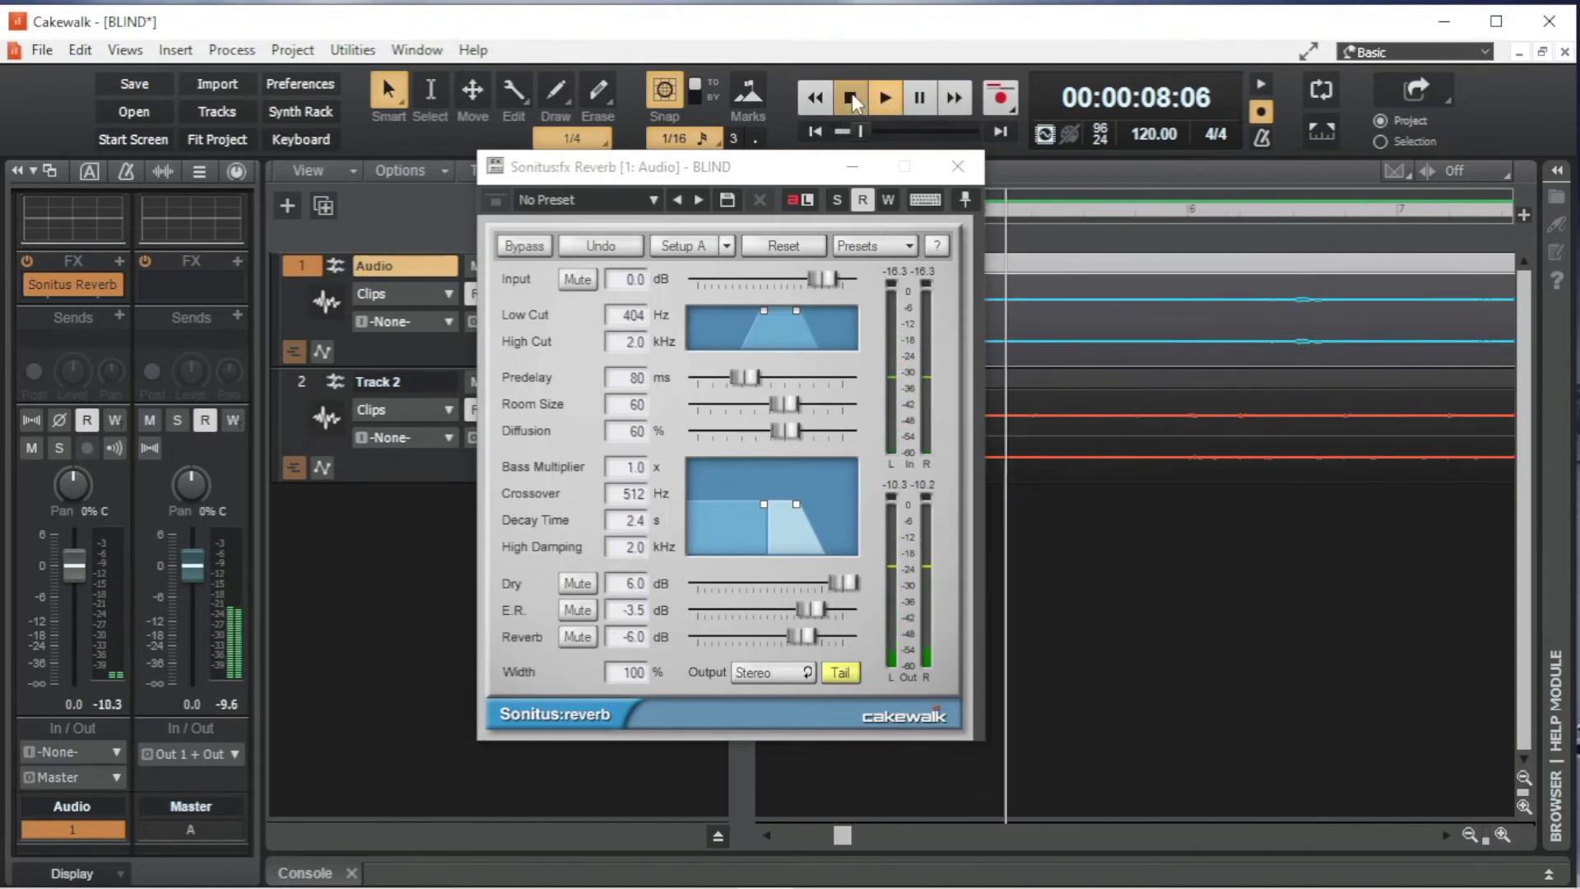
{"action": "left_click", "coordinate": [853, 100]}
{"action": "left_click", "coordinate": [833, 581]}
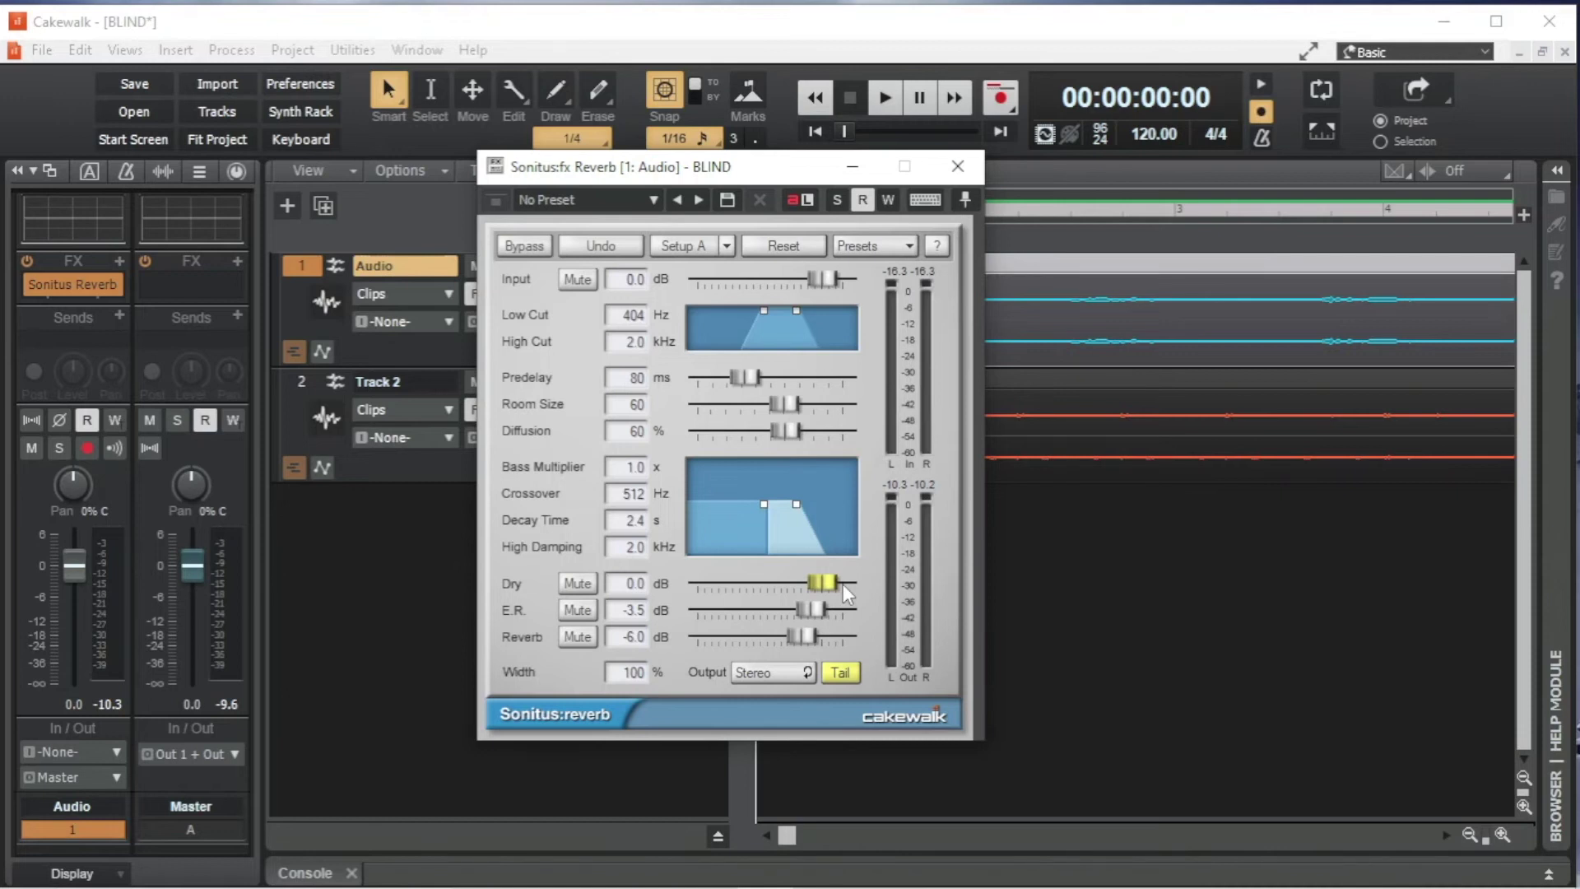
- Compare quieter and 6.0 dB early reflections, then set E.R. to -2.0 dB
{"action": "left_click_drag", "start_coordinate": [817, 609], "coordinate": [767, 610]}
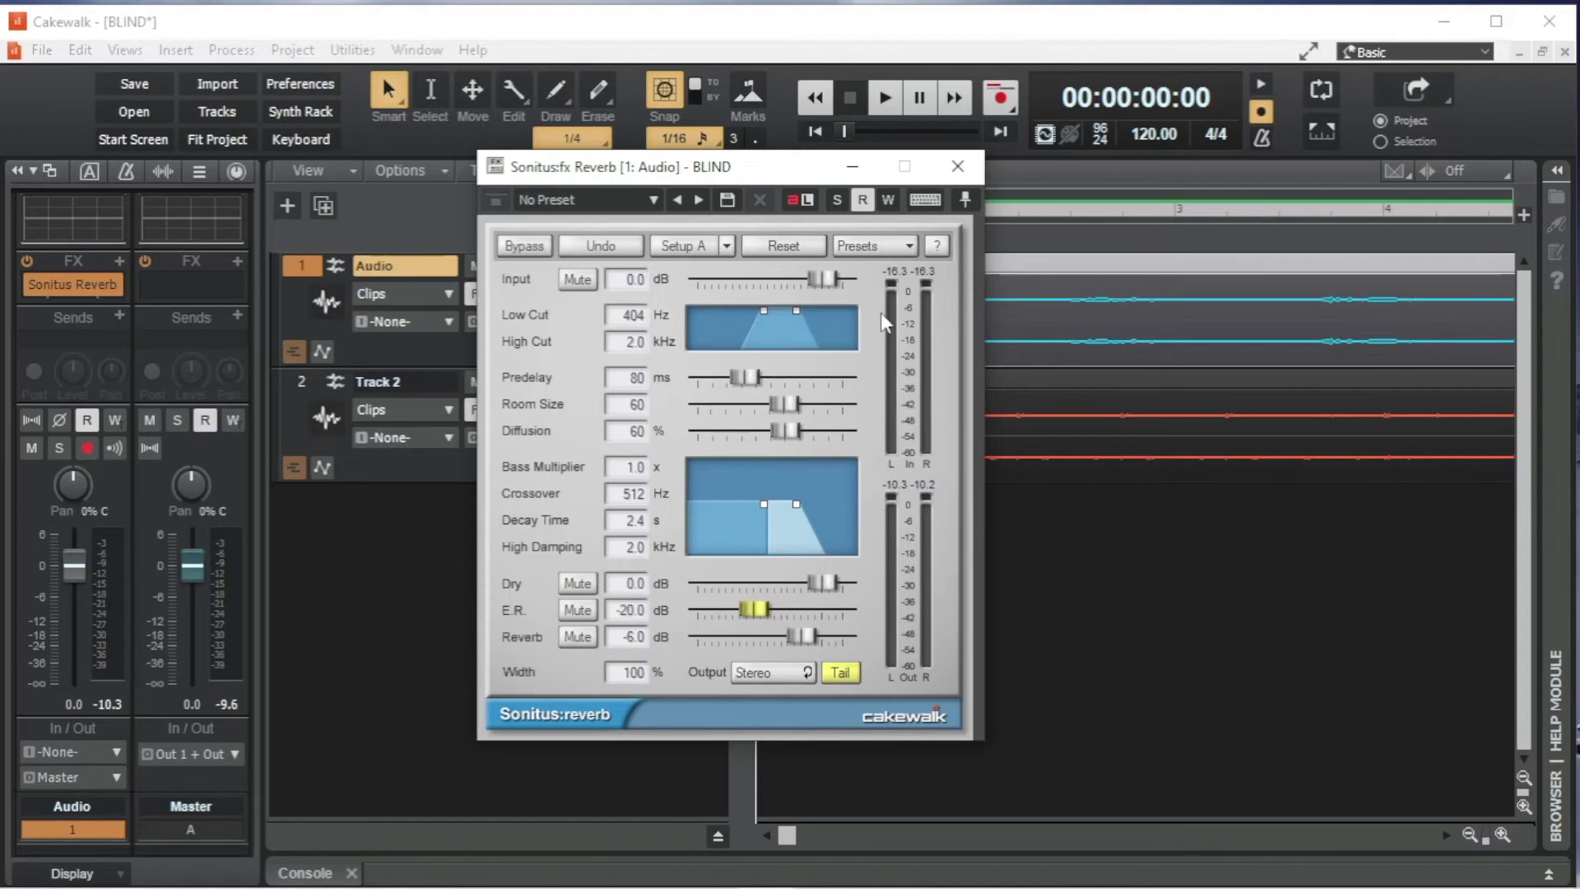
{"action": "left_click", "coordinate": [887, 94]}
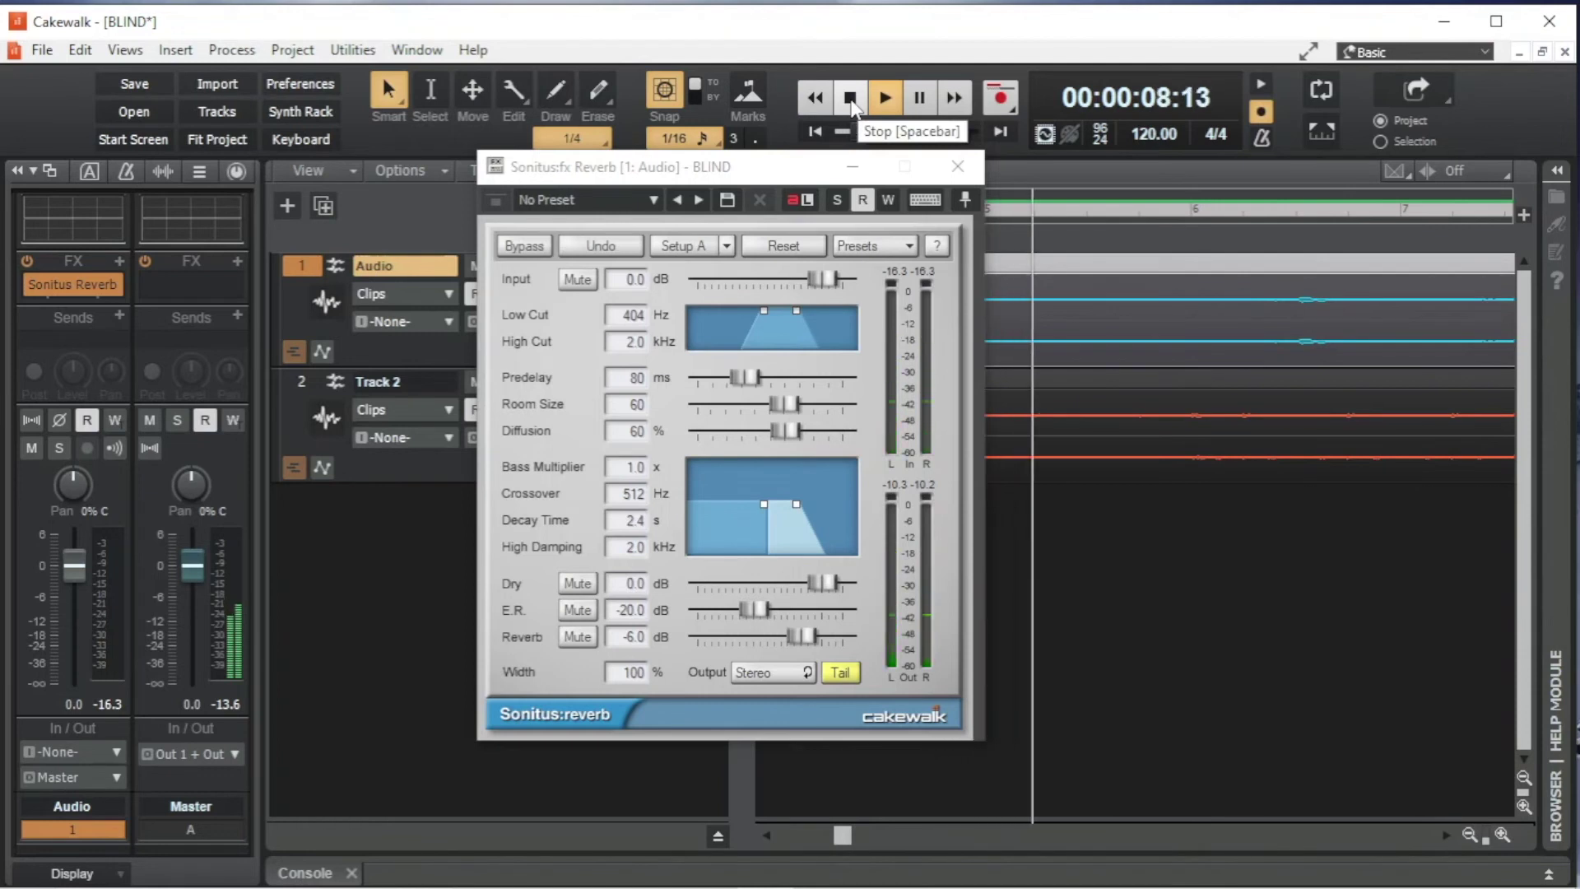
{"action": "left_click", "coordinate": [851, 99]}
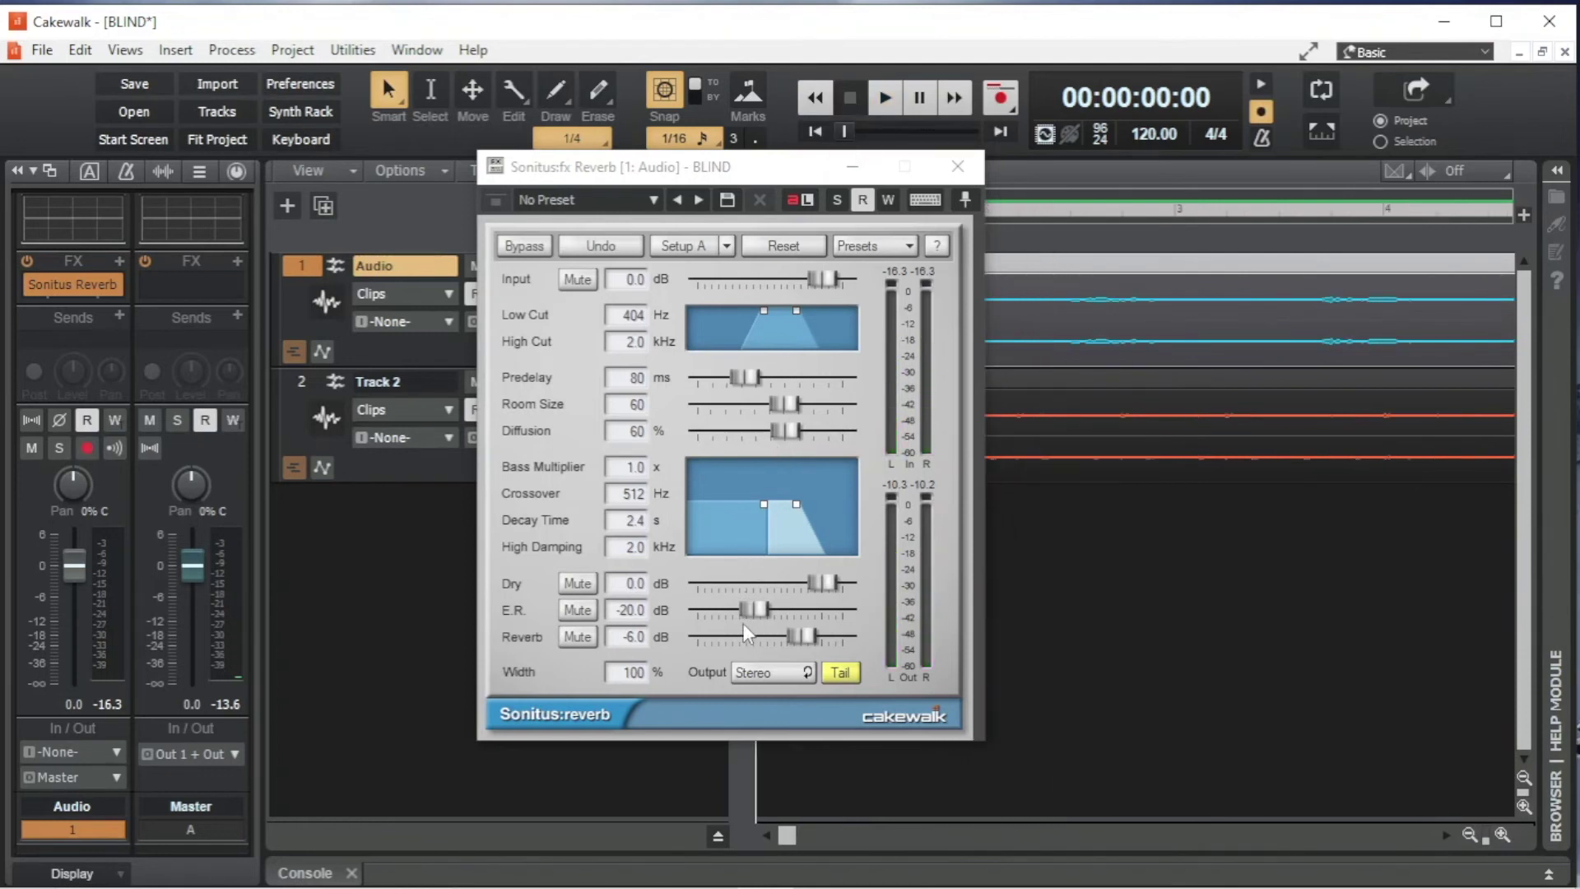
{"action": "left_click_drag", "start_coordinate": [749, 606], "coordinate": [841, 609]}
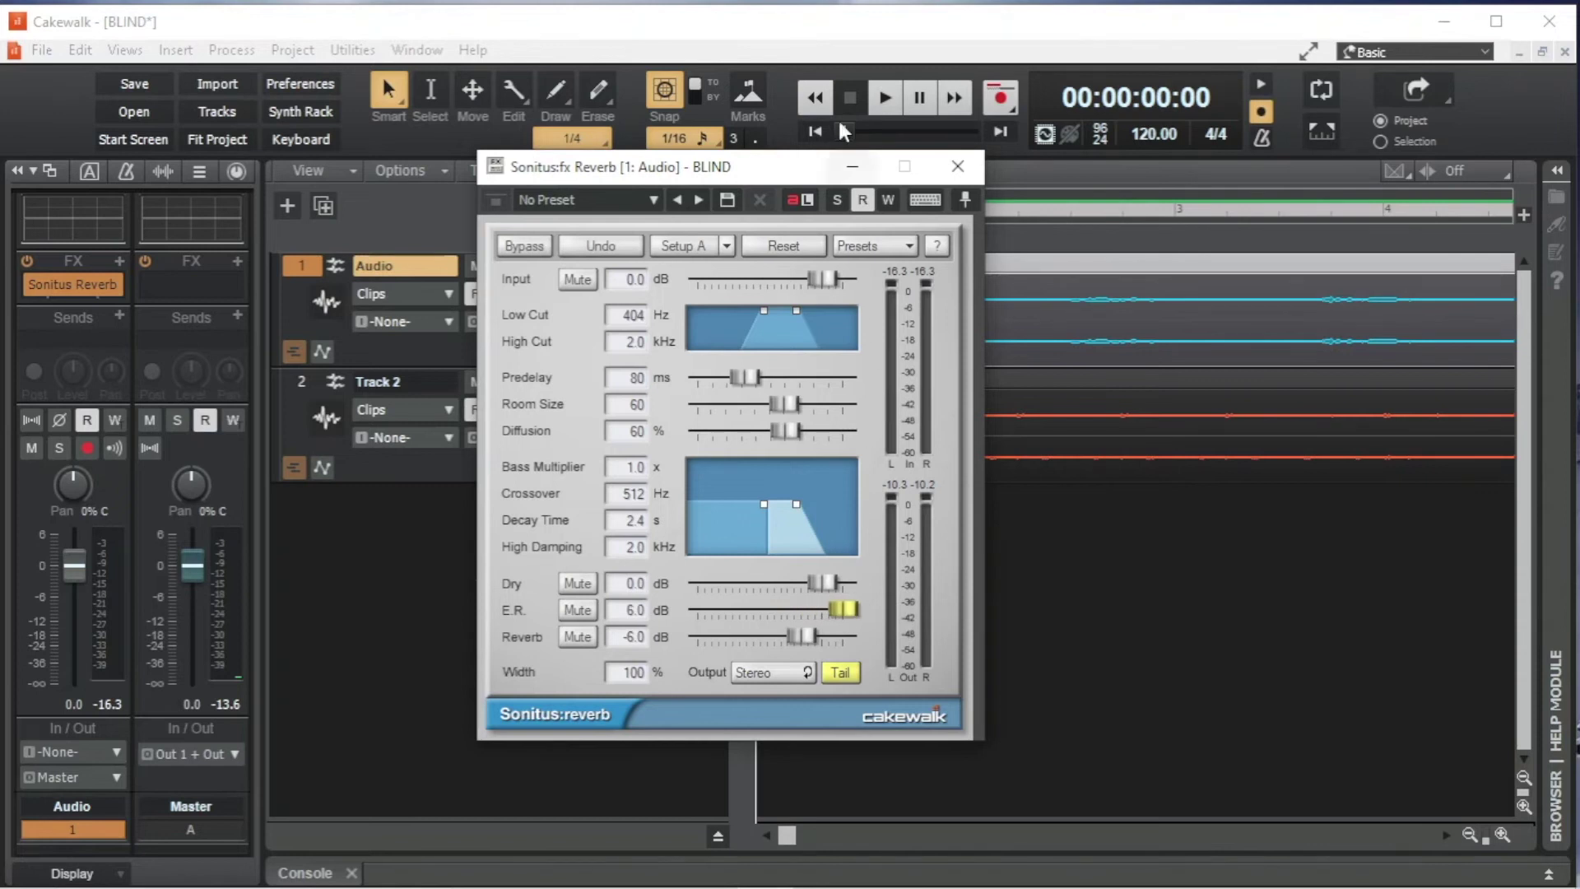
{"action": "left_click", "coordinate": [886, 99]}
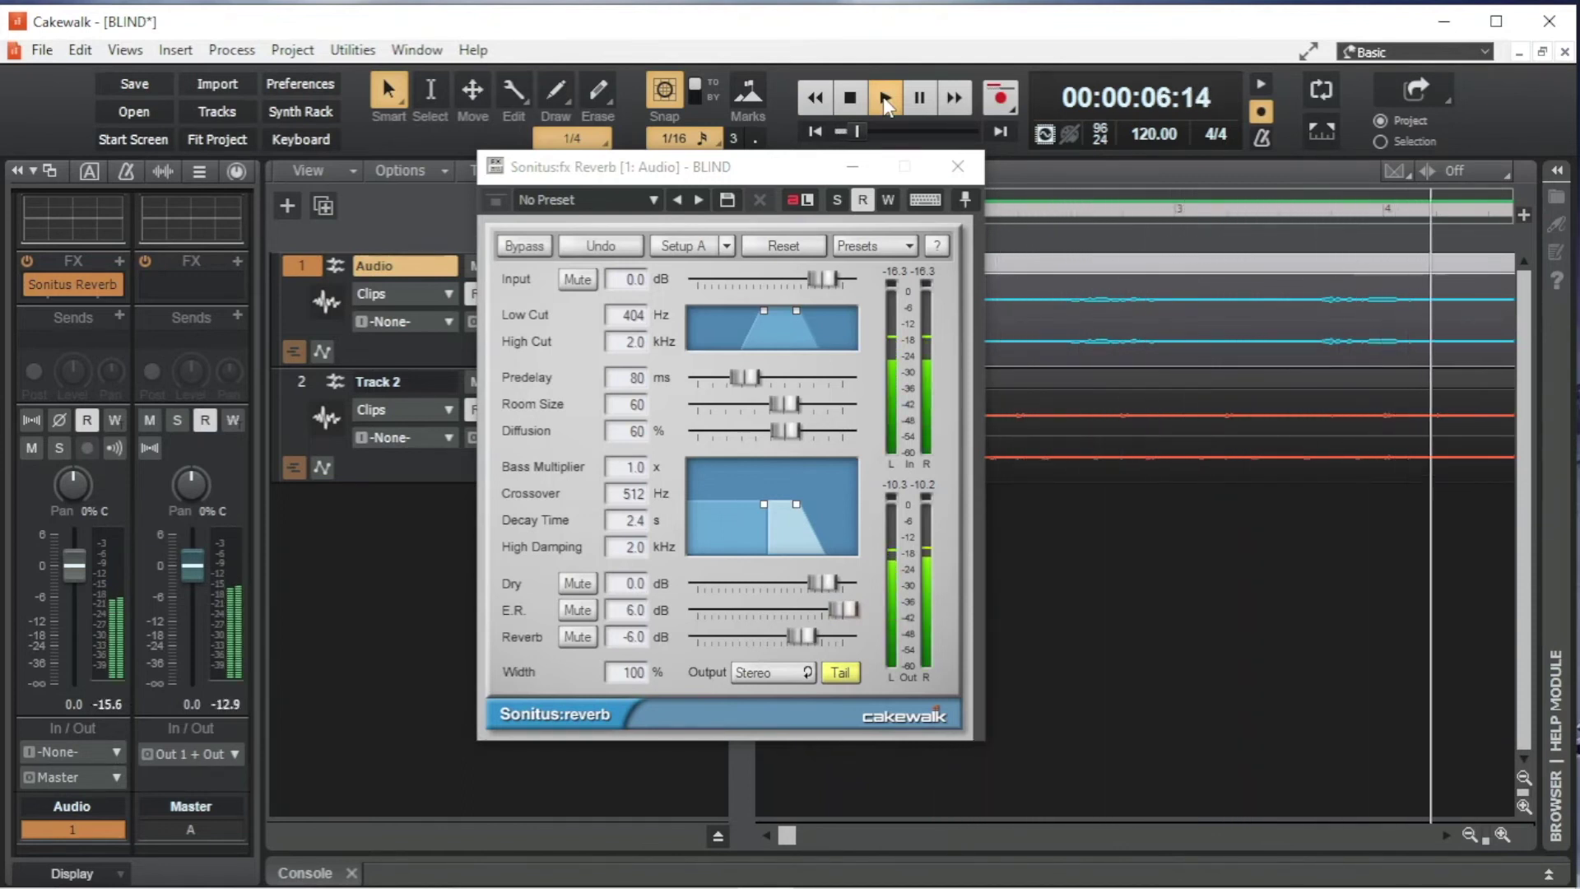
{"action": "left_click", "coordinate": [850, 99]}
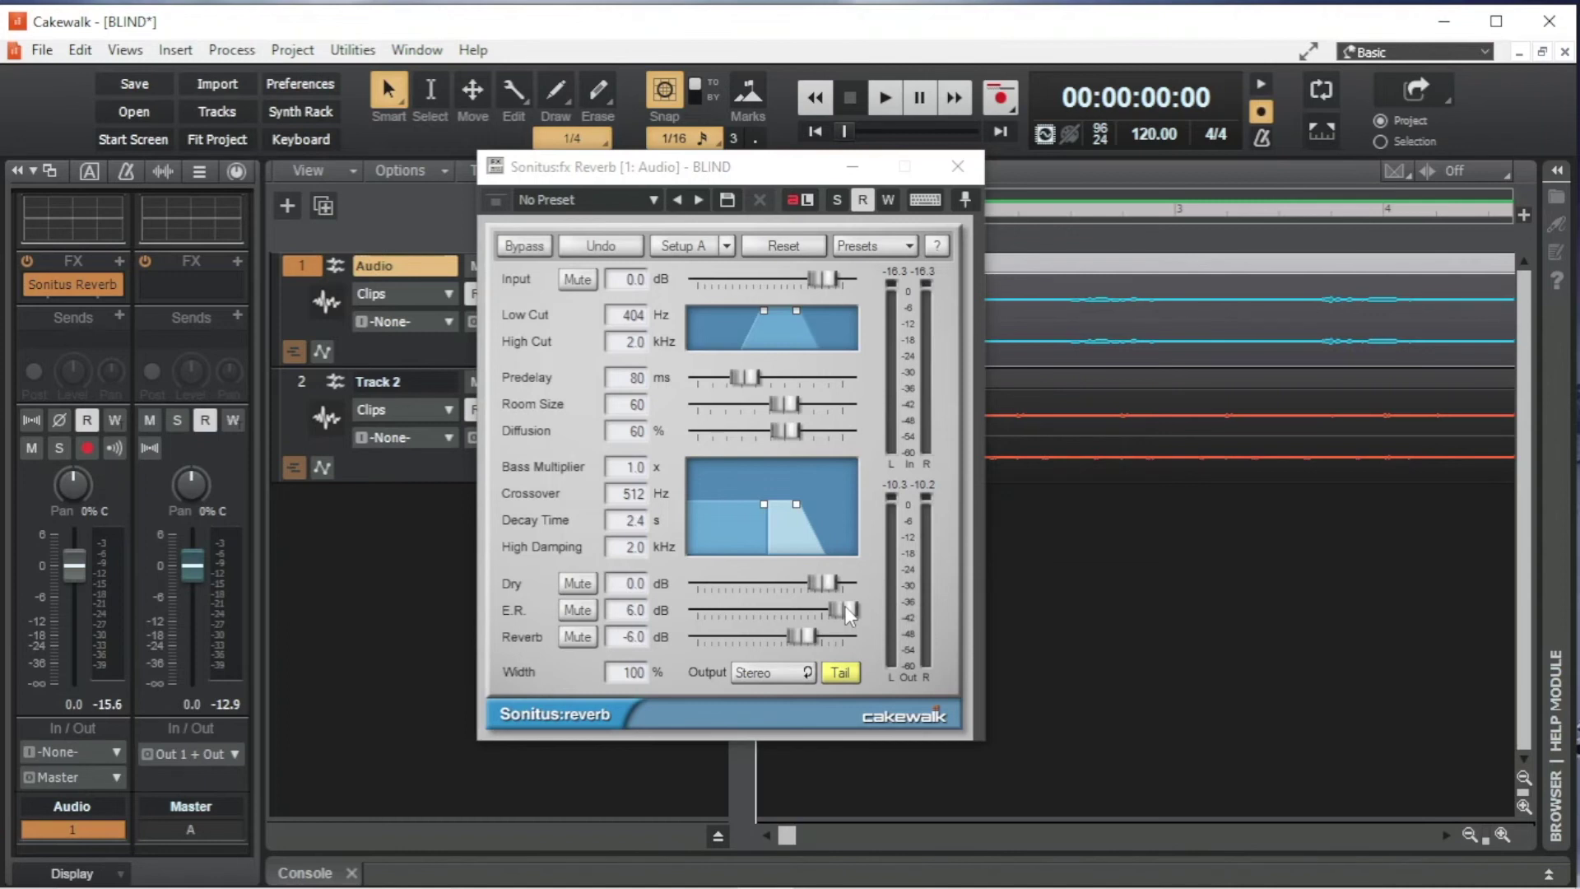
{"action": "left_click_drag", "start_coordinate": [844, 606], "coordinate": [816, 609]}
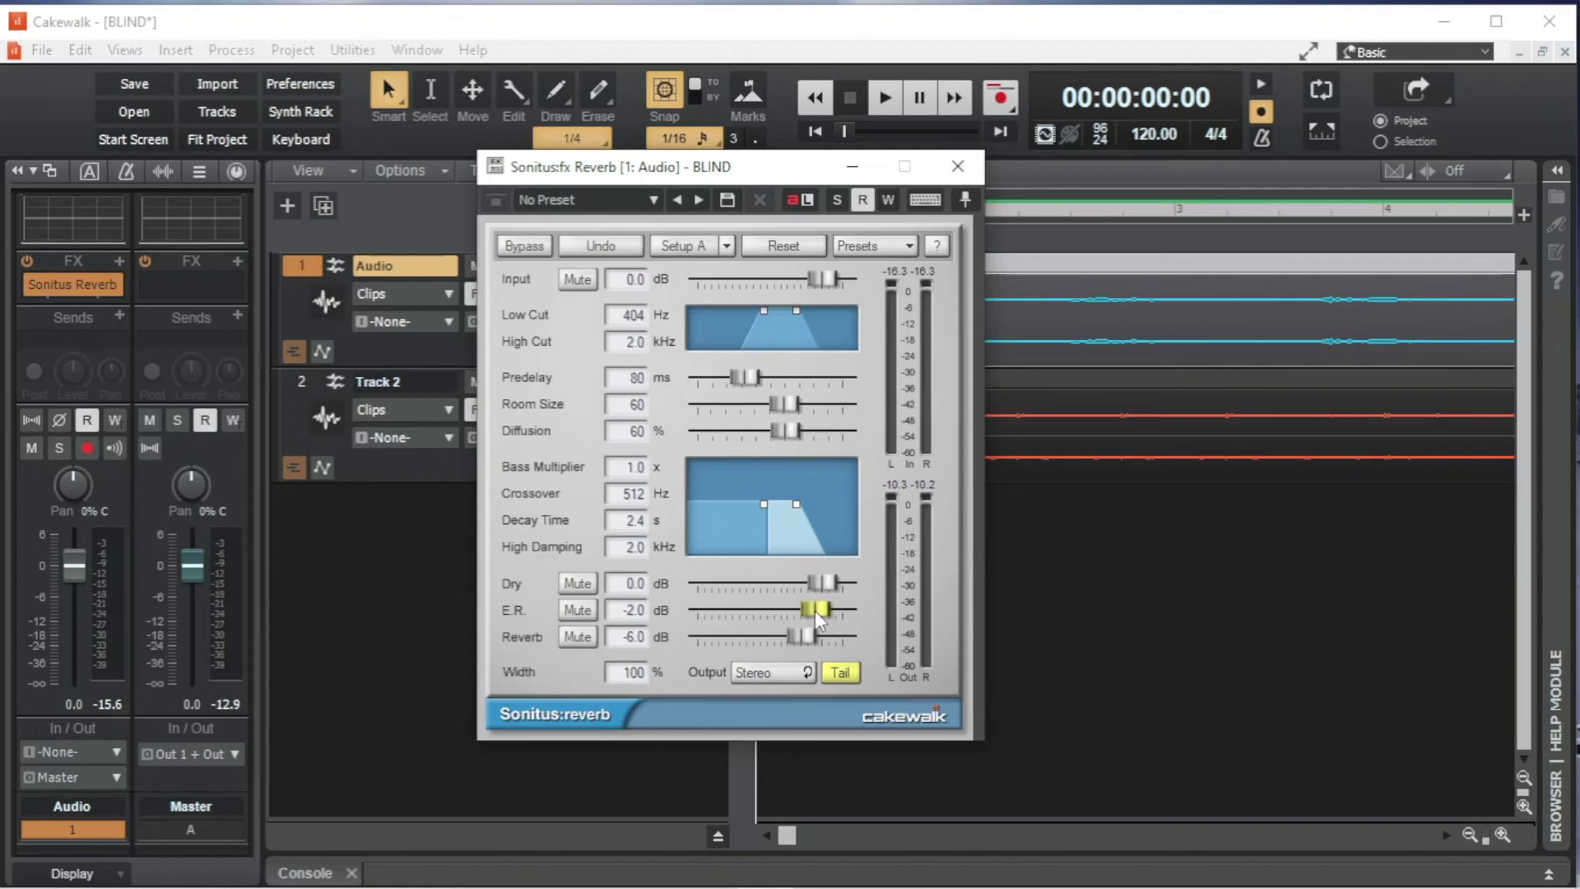
{"action": "left_click_drag", "start_coordinate": [808, 628], "coordinate": [776, 630]}
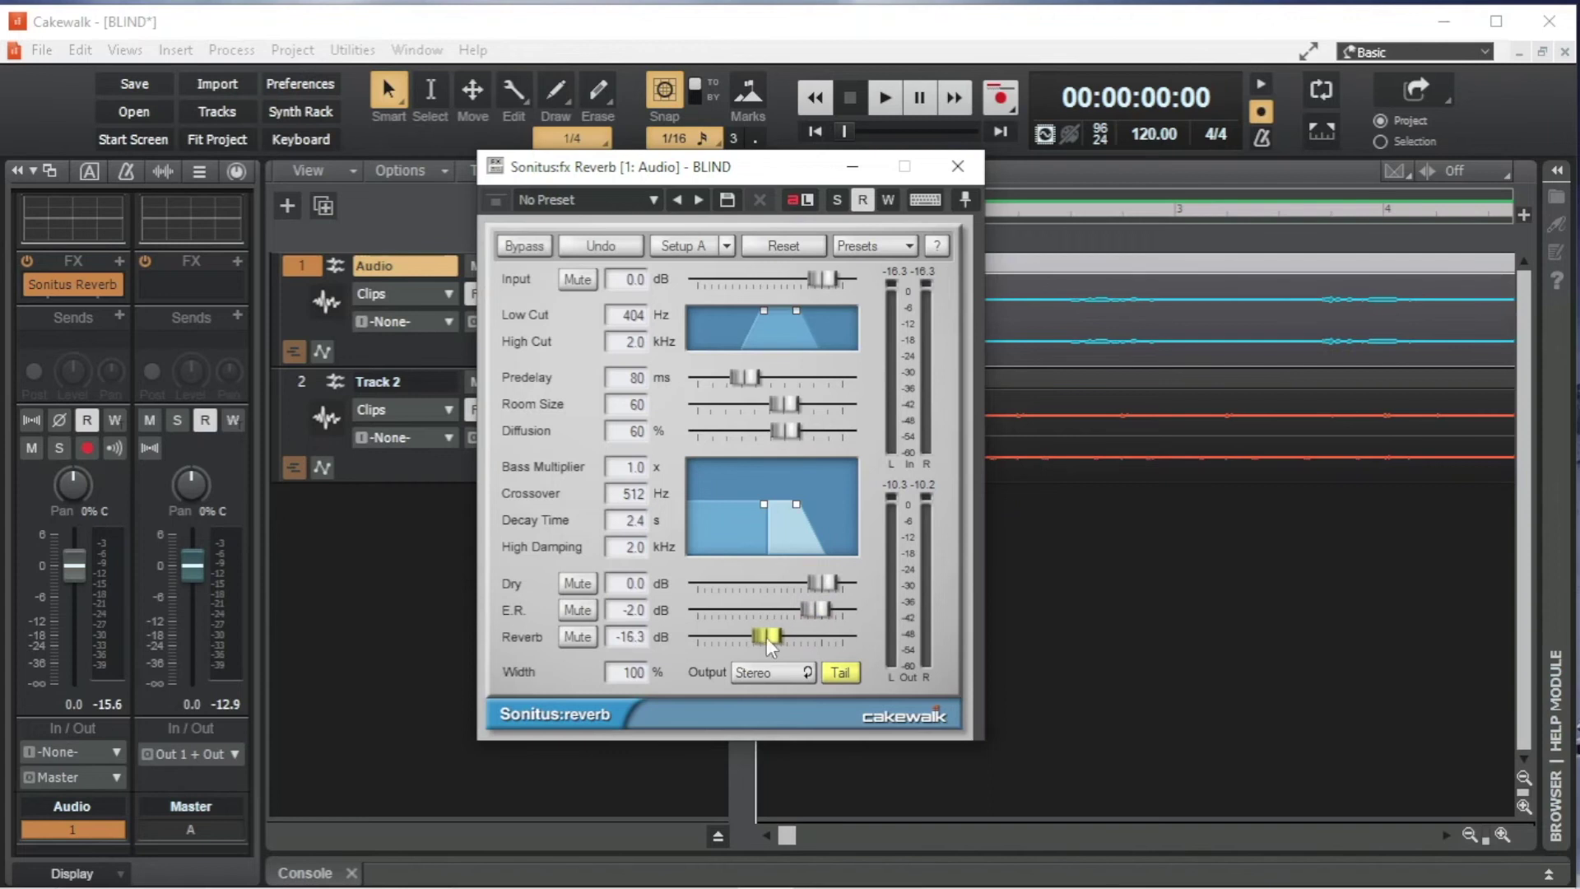
{"action": "left_click", "coordinate": [884, 98]}
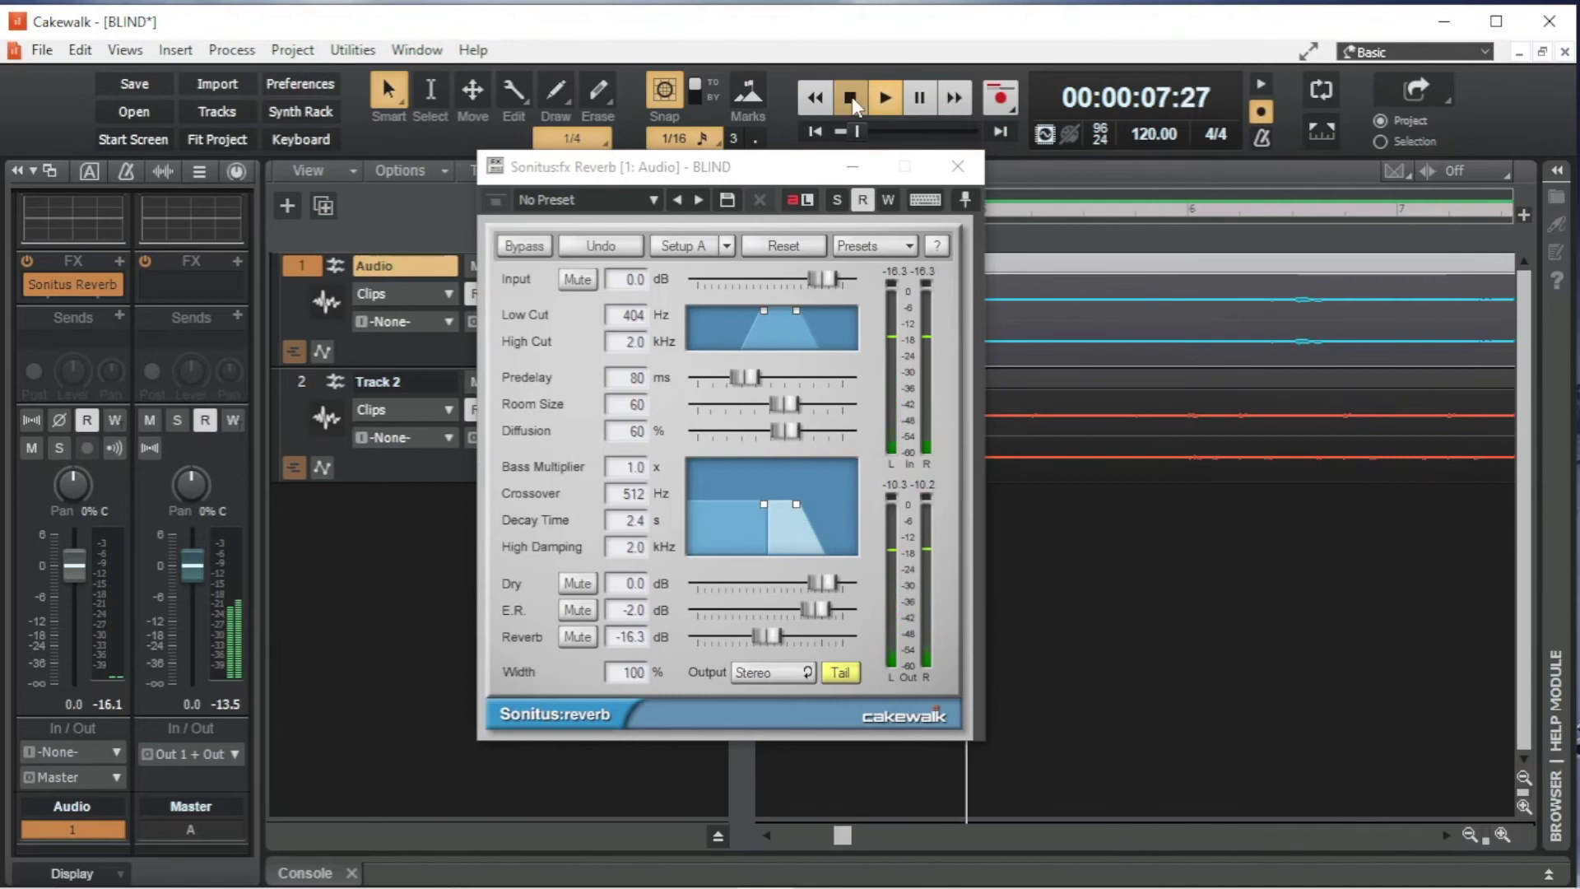
{"action": "left_click", "coordinate": [853, 100]}
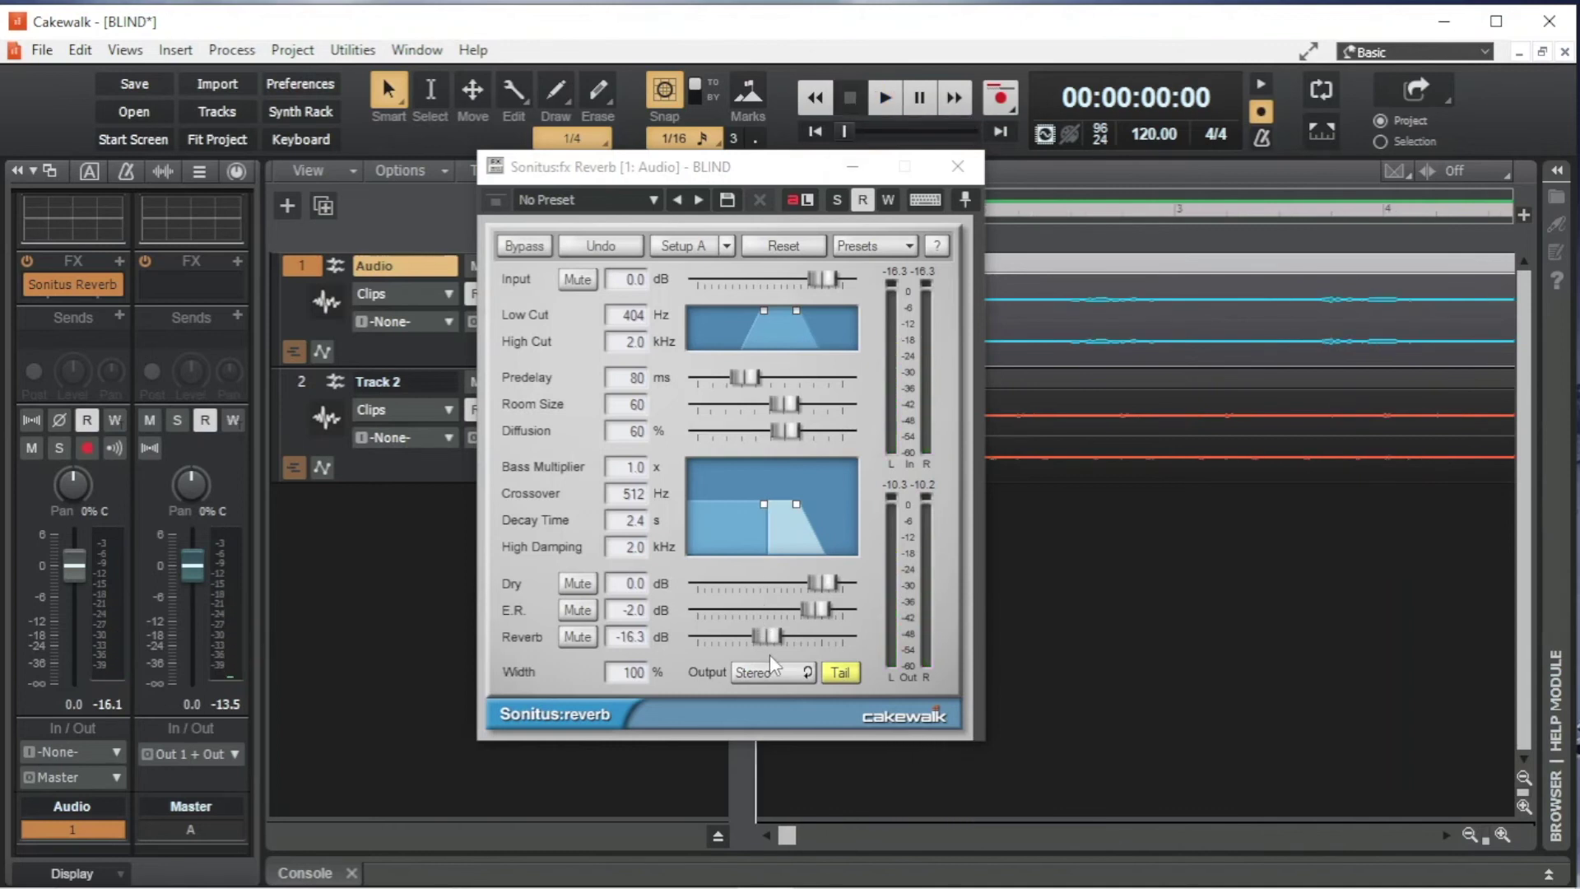
{"action": "left_click_drag", "start_coordinate": [770, 632], "coordinate": [846, 634]}
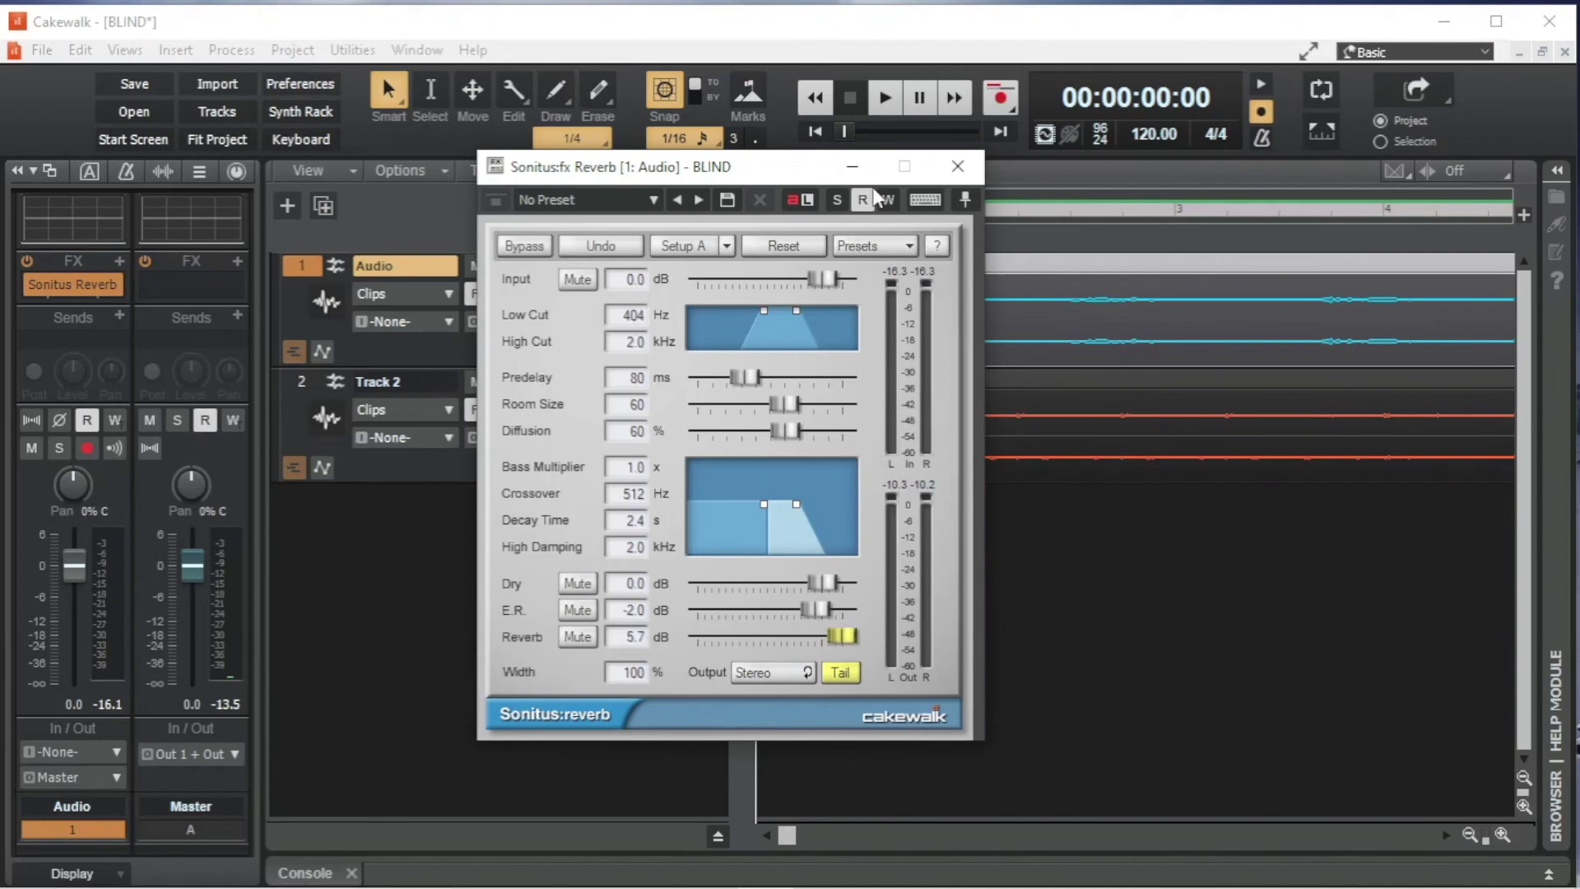
{"action": "left_click", "coordinate": [879, 113]}
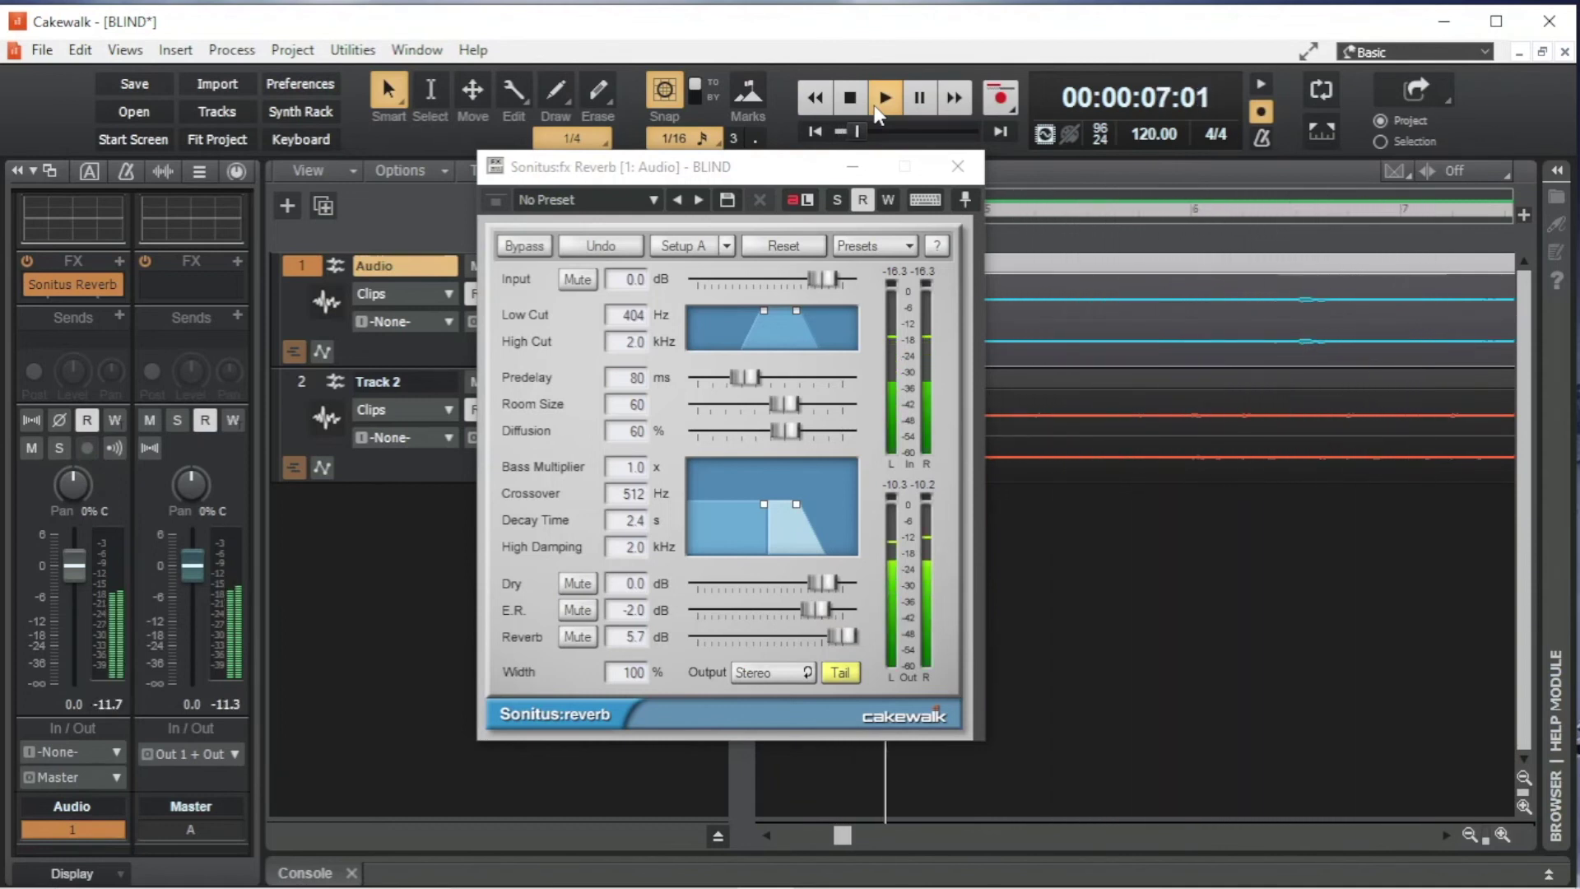
{"action": "left_click", "coordinate": [852, 98]}
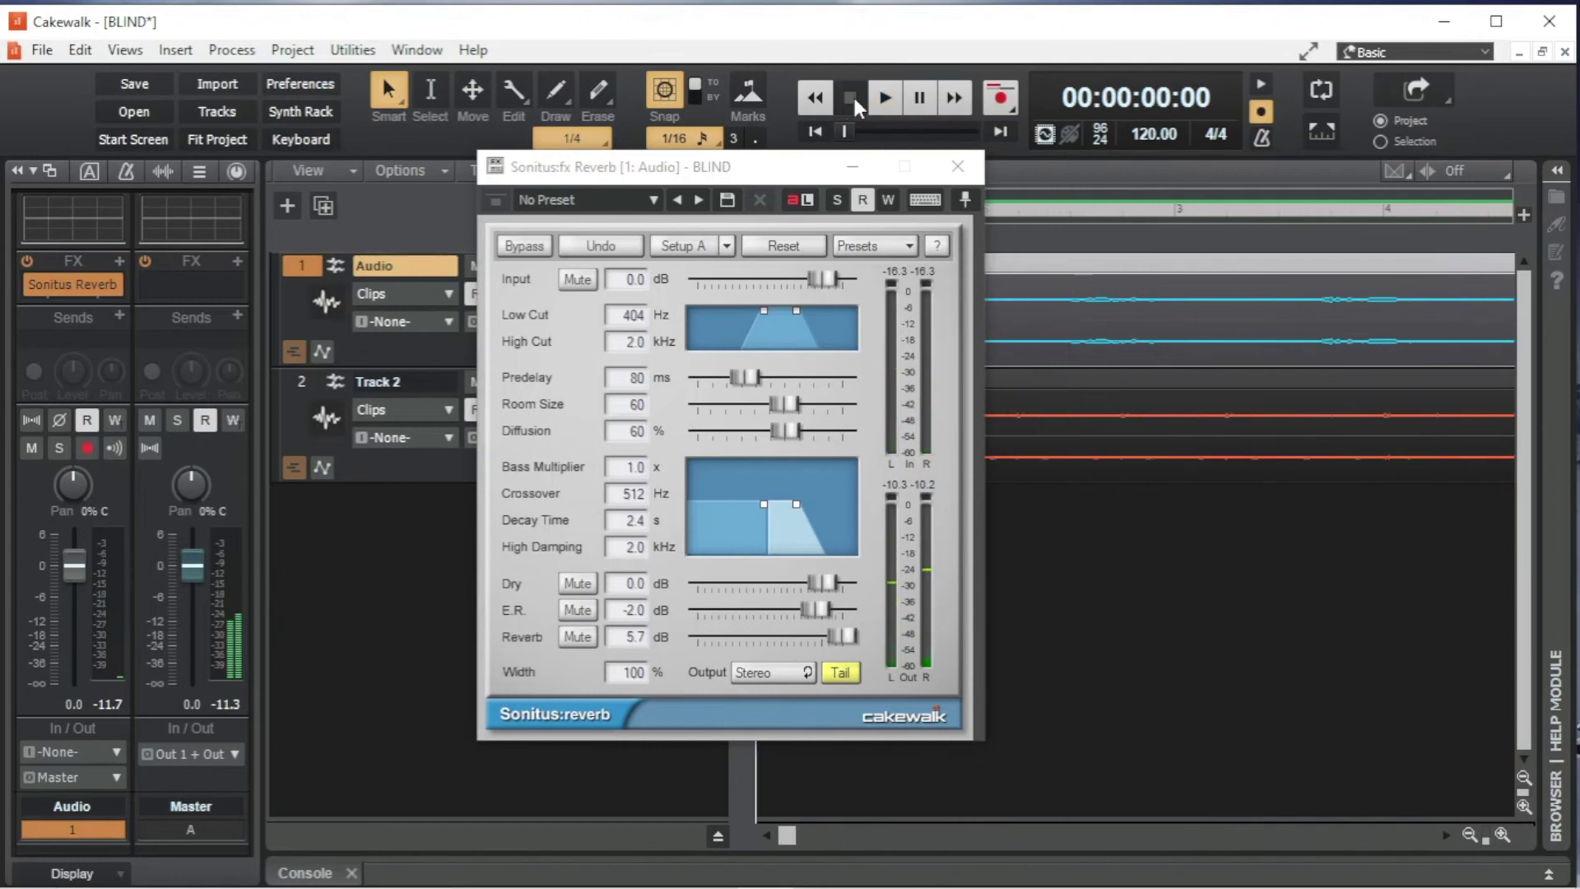
{"action": "left_click", "coordinate": [843, 634]}
{"action": "left_click_drag", "start_coordinate": [843, 637], "coordinate": [802, 636]}
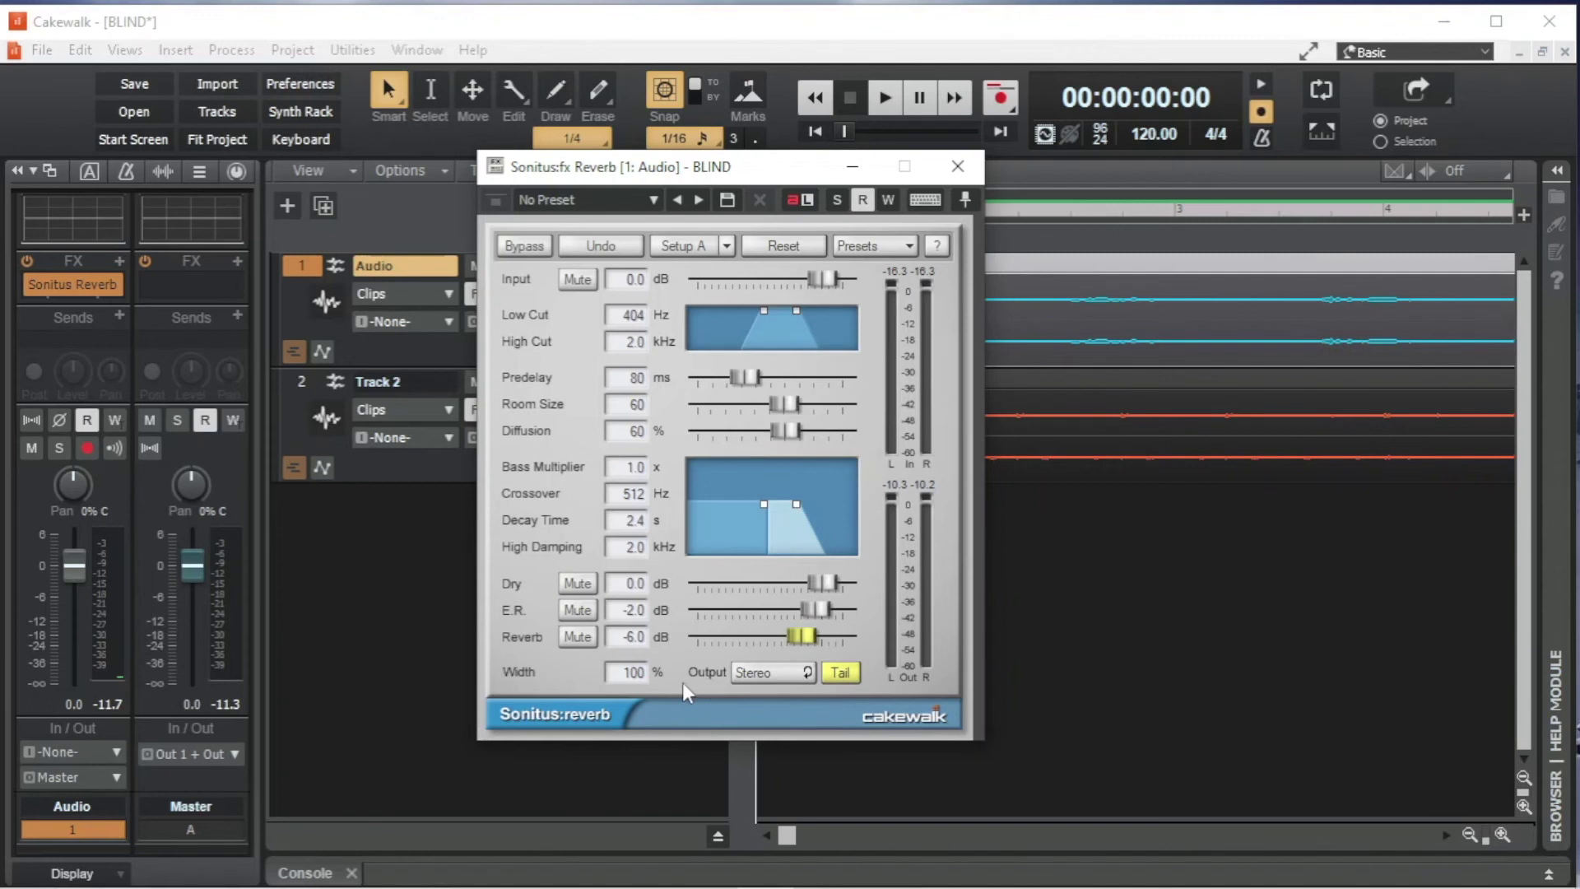
- Set the reverb width to 9% and play the vocal to hear it
{"action": "left_click", "coordinate": [637, 672]}
{"action": "type", "text": "9"}
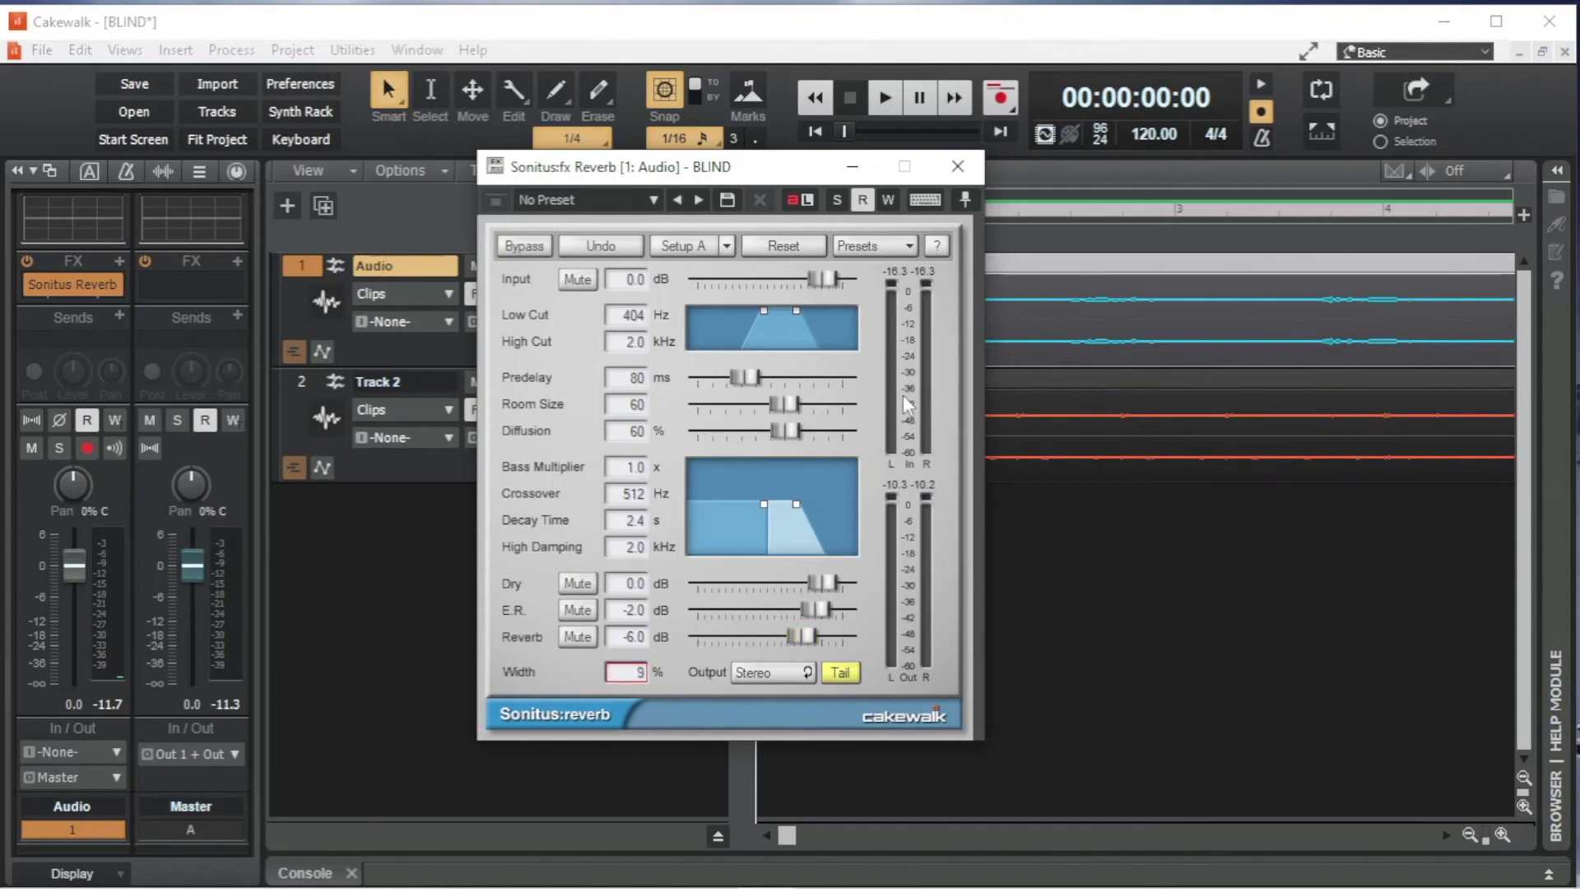
{"action": "left_click", "coordinate": [885, 100]}
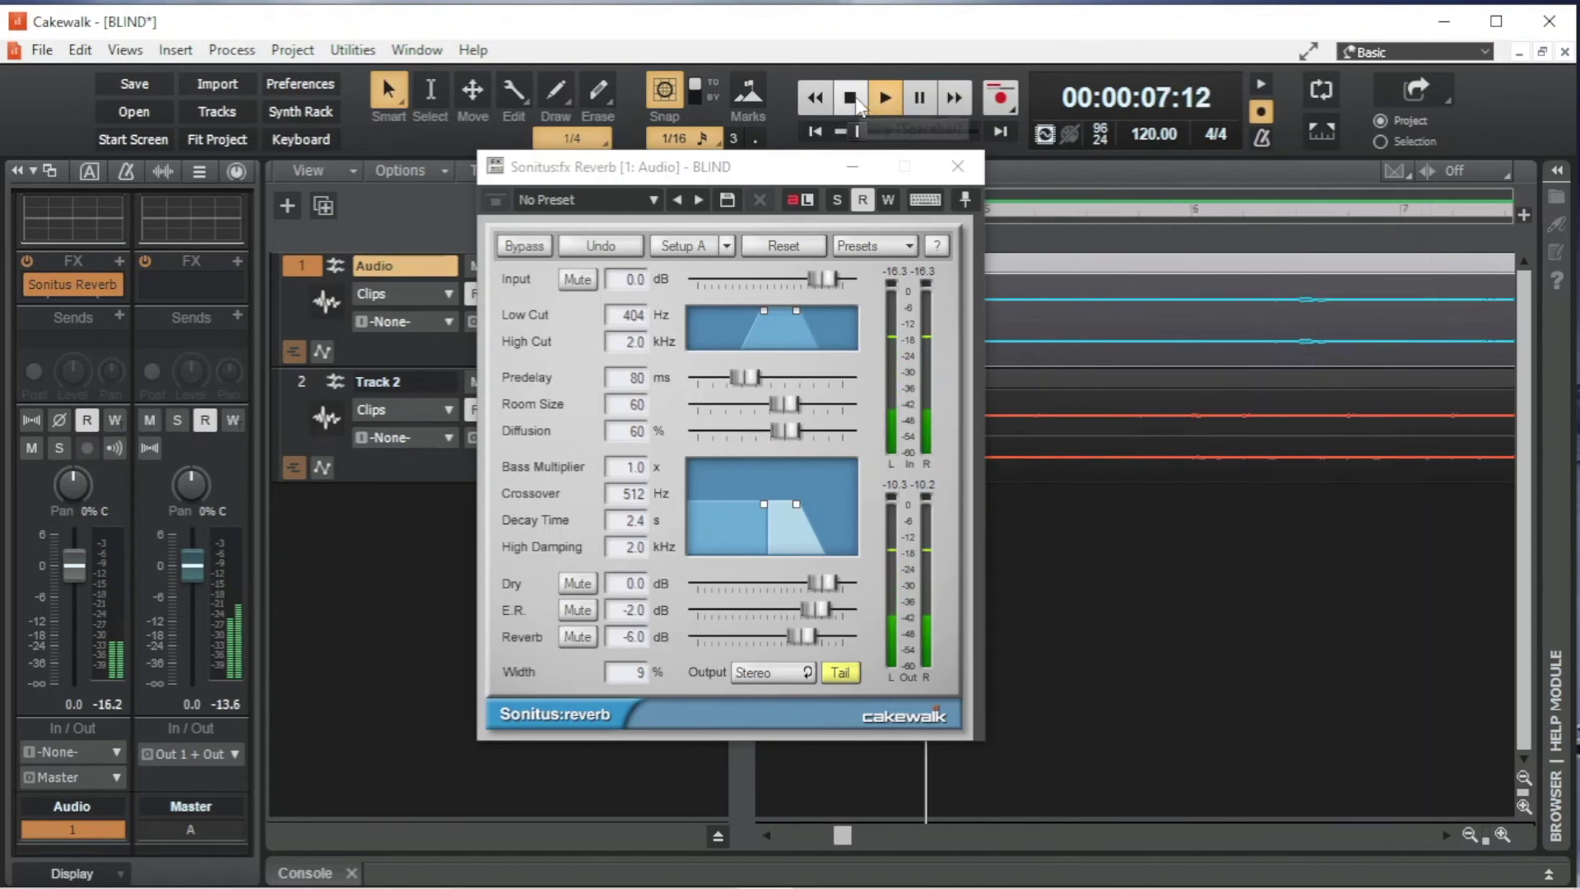
{"action": "left_click", "coordinate": [852, 98]}
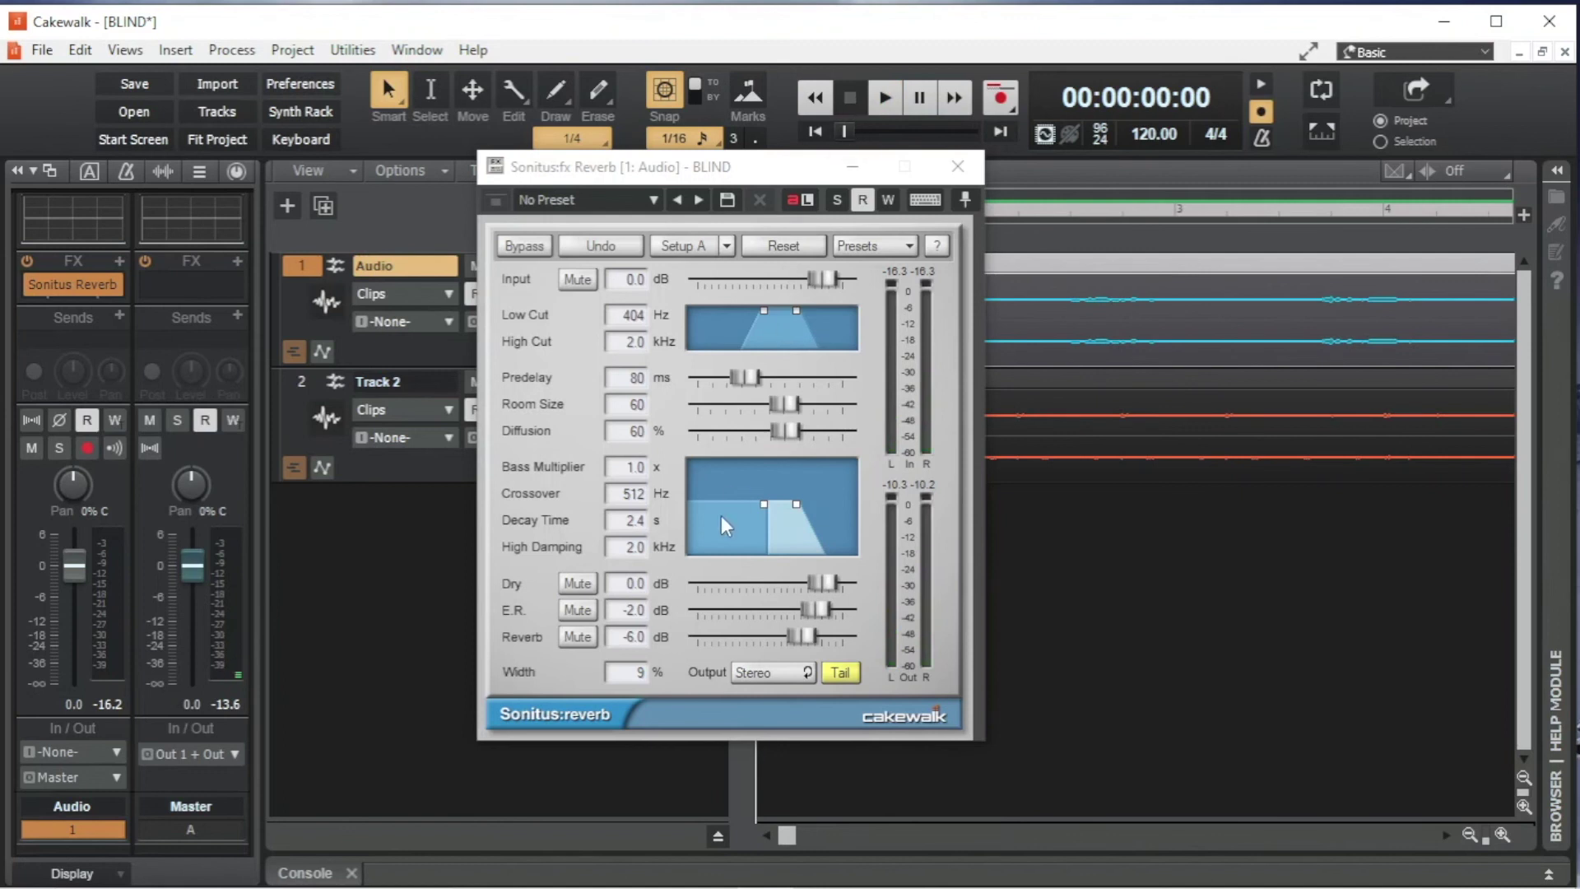
- Raise the reverb width to 30% and switch the output to Mono
{"action": "left_click", "coordinate": [638, 671]}
{"action": "type", "text": "20"}
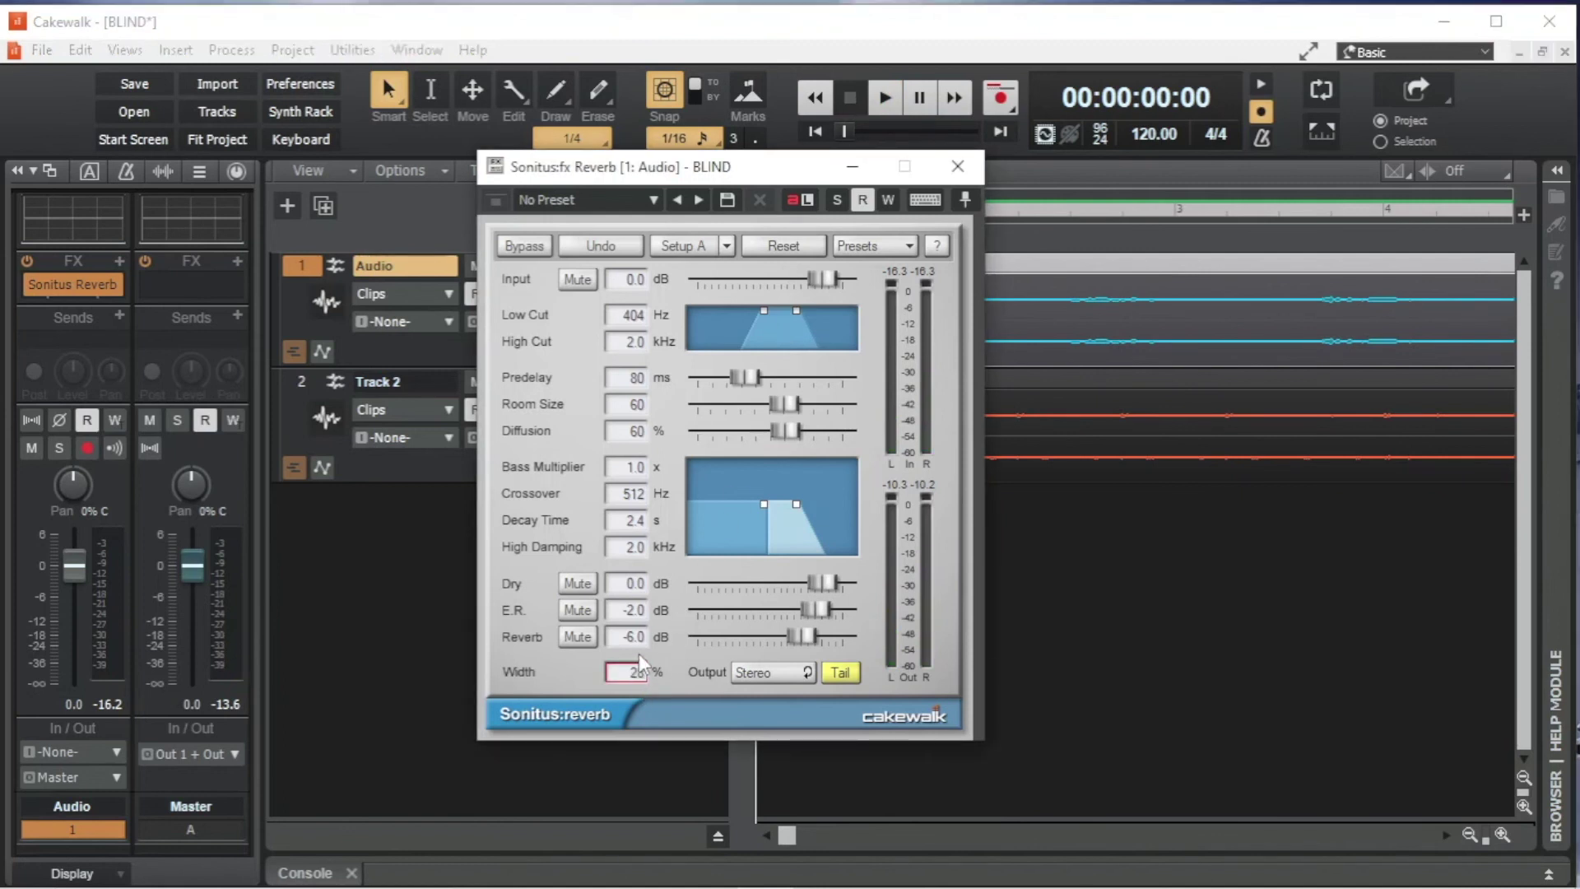
{"action": "left_click_drag", "start_coordinate": [638, 653], "coordinate": [639, 650]}
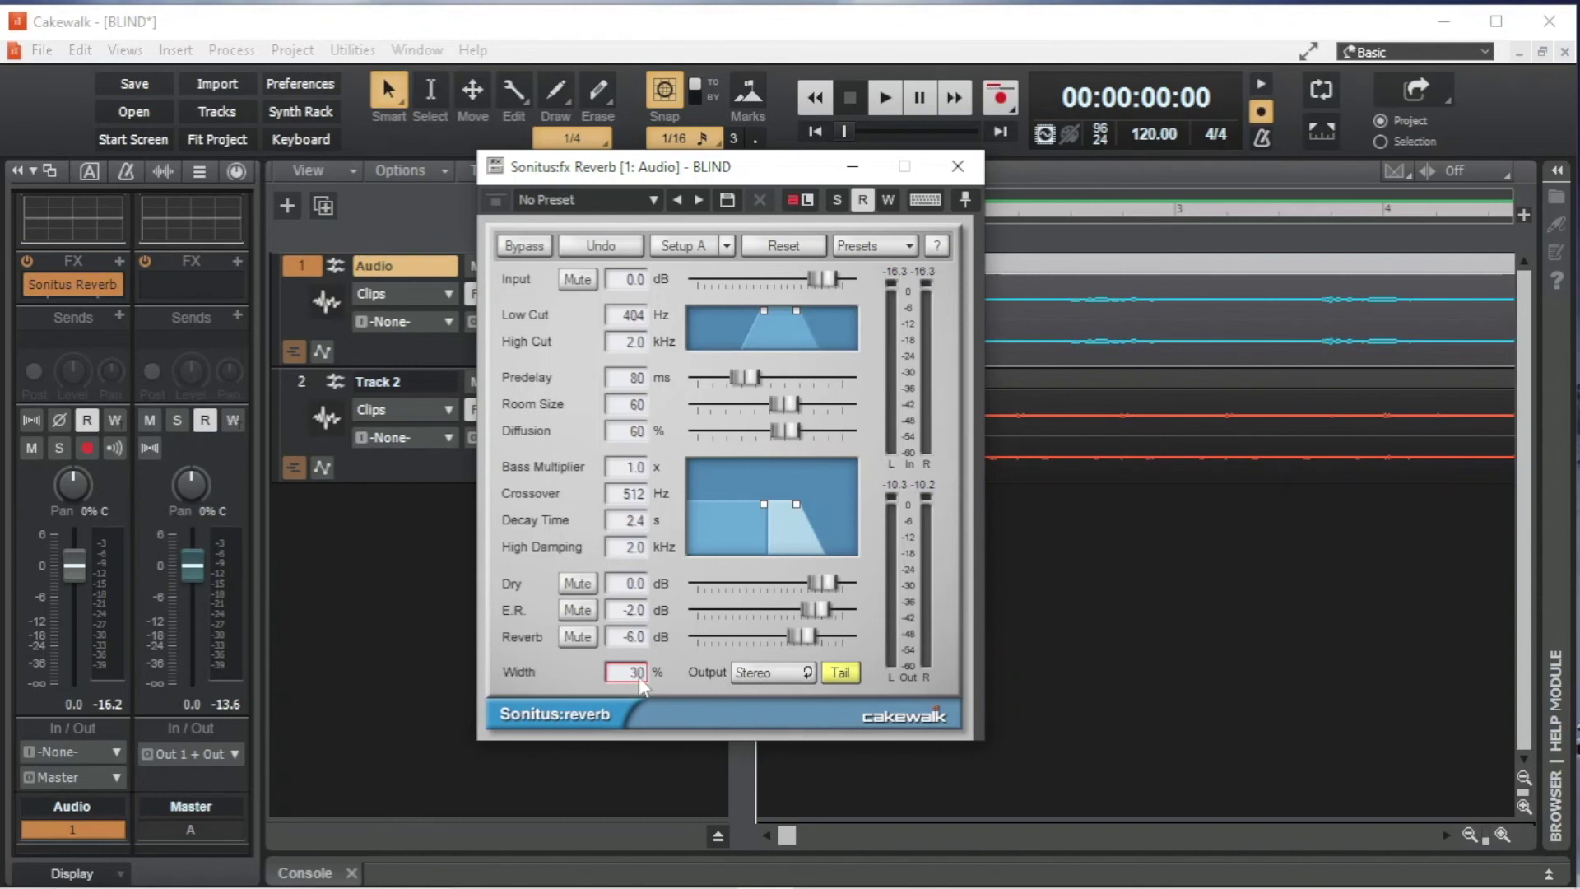
{"action": "left_click", "coordinate": [761, 668]}
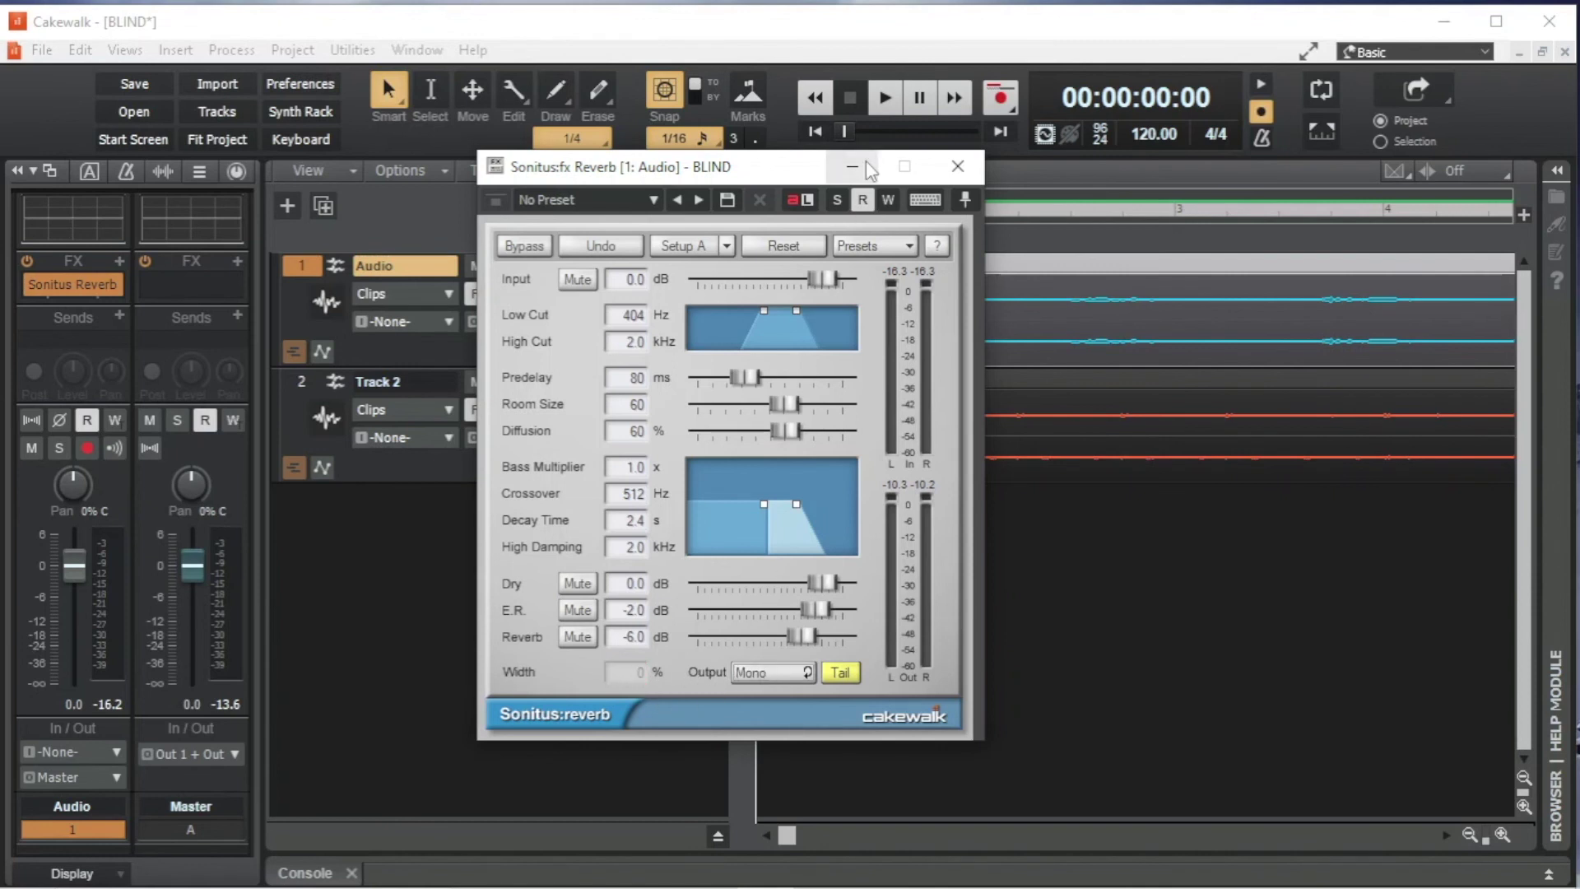
- Listen to the mono reverb, then switch the output back to Stereo
{"action": "left_click", "coordinate": [889, 111]}
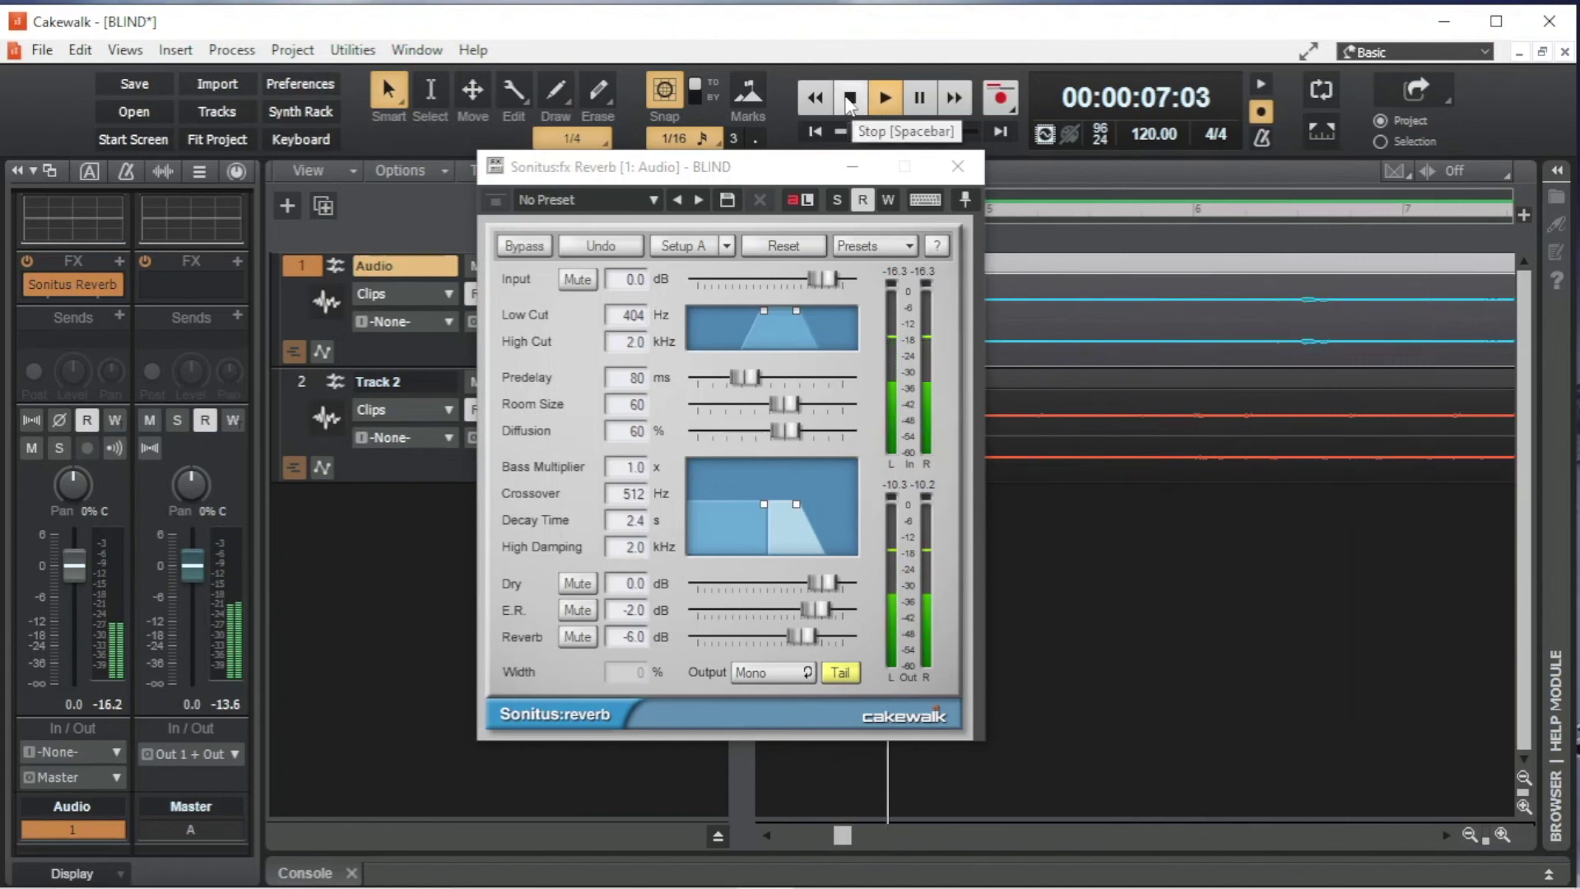
{"action": "left_click", "coordinate": [849, 98]}
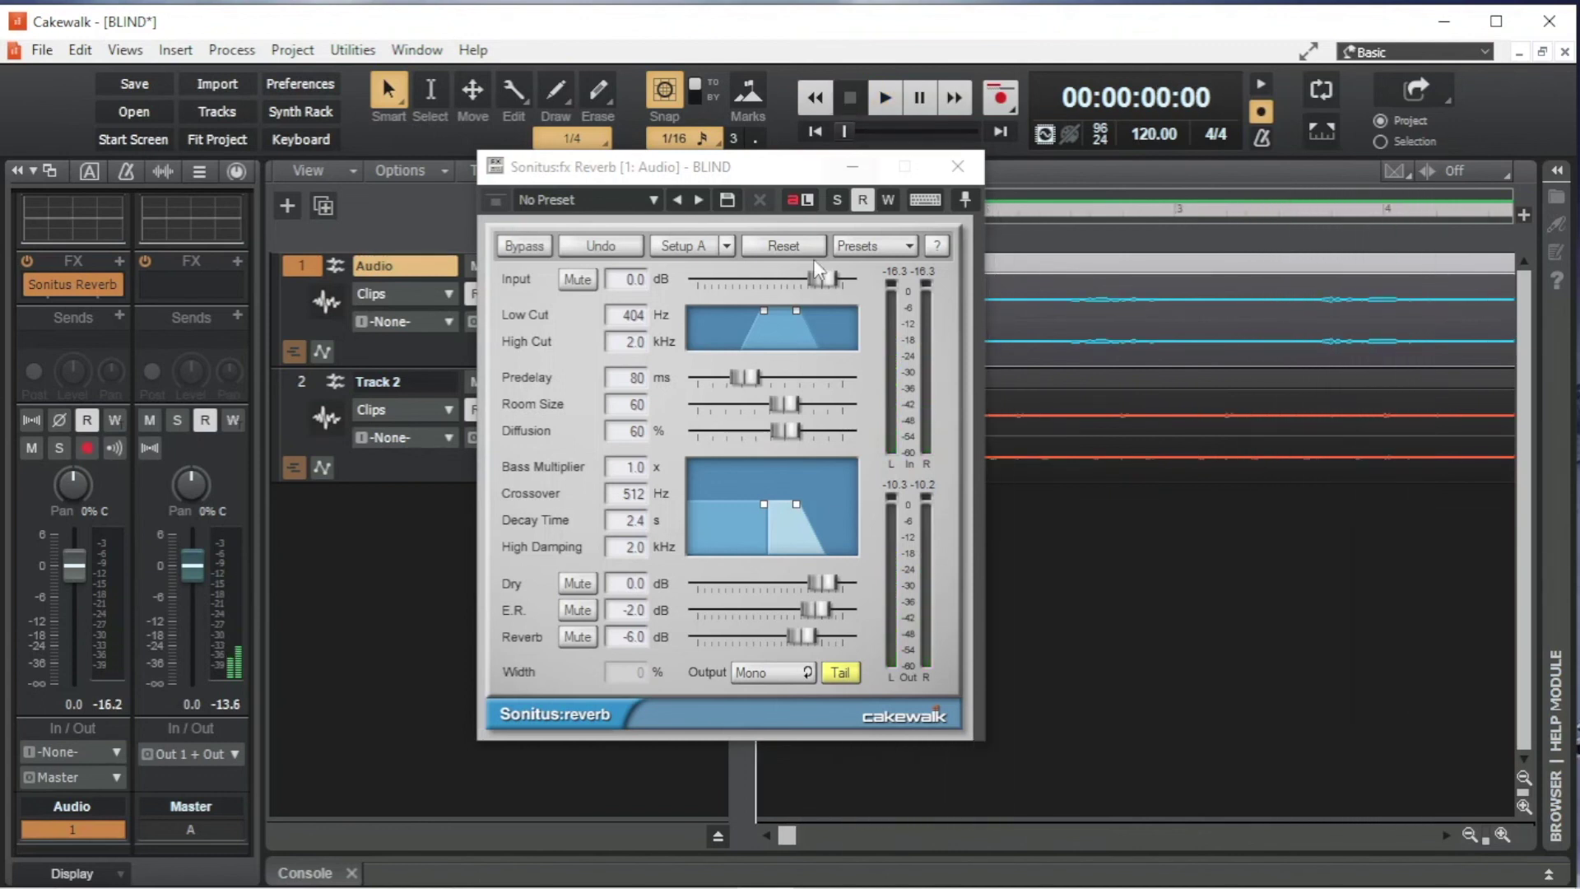
{"action": "left_click", "coordinate": [777, 673]}
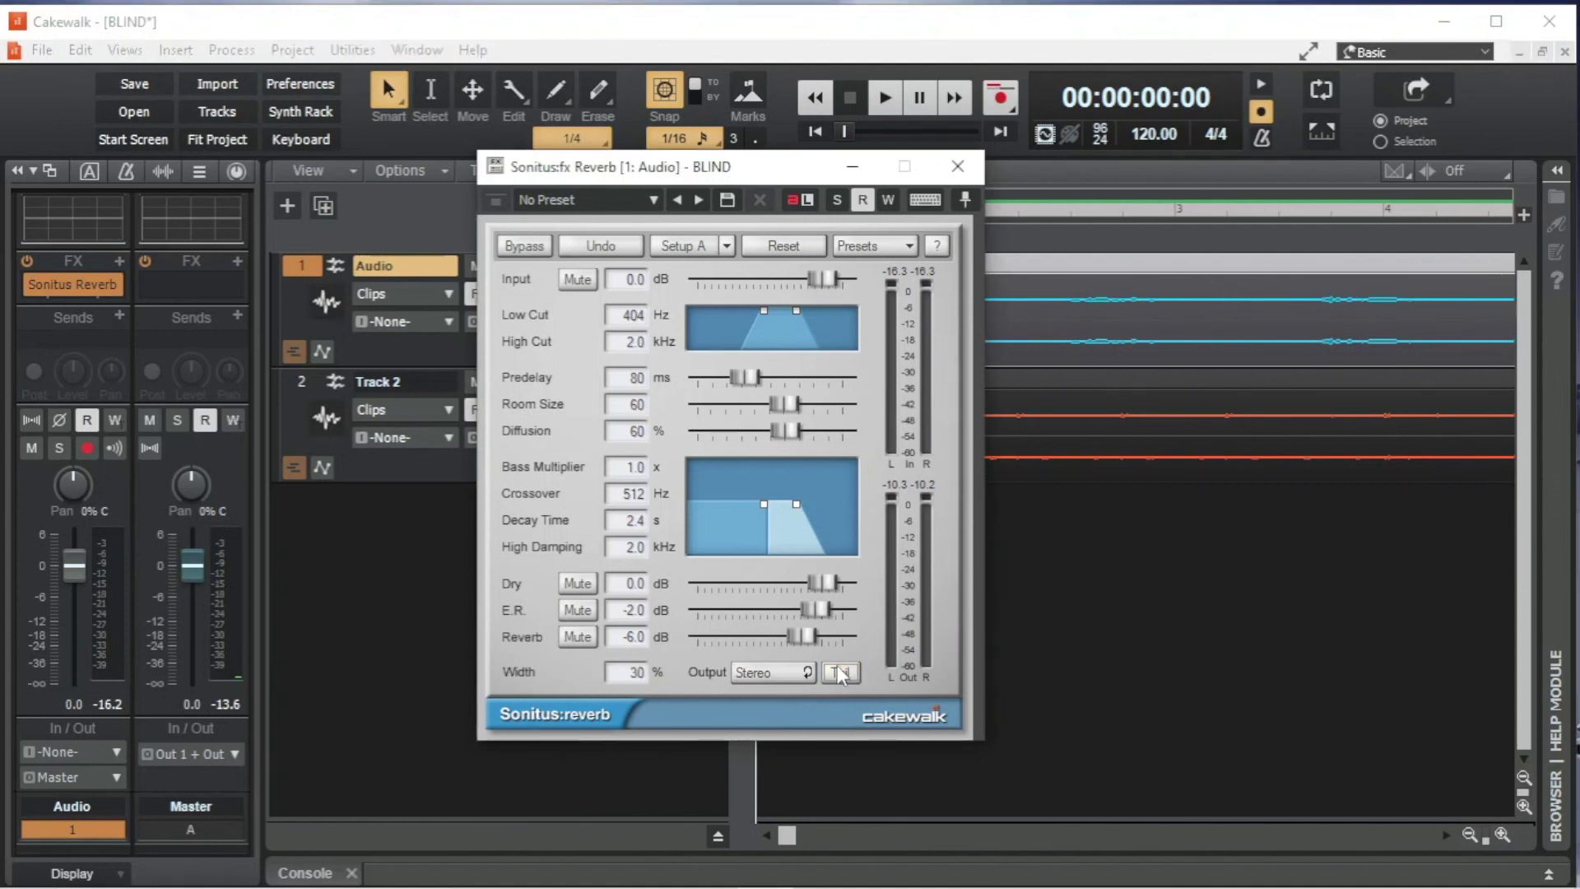
- Turn the reverb Tail option on, listening to the vocal before and after
{"action": "left_click", "coordinate": [883, 107]}
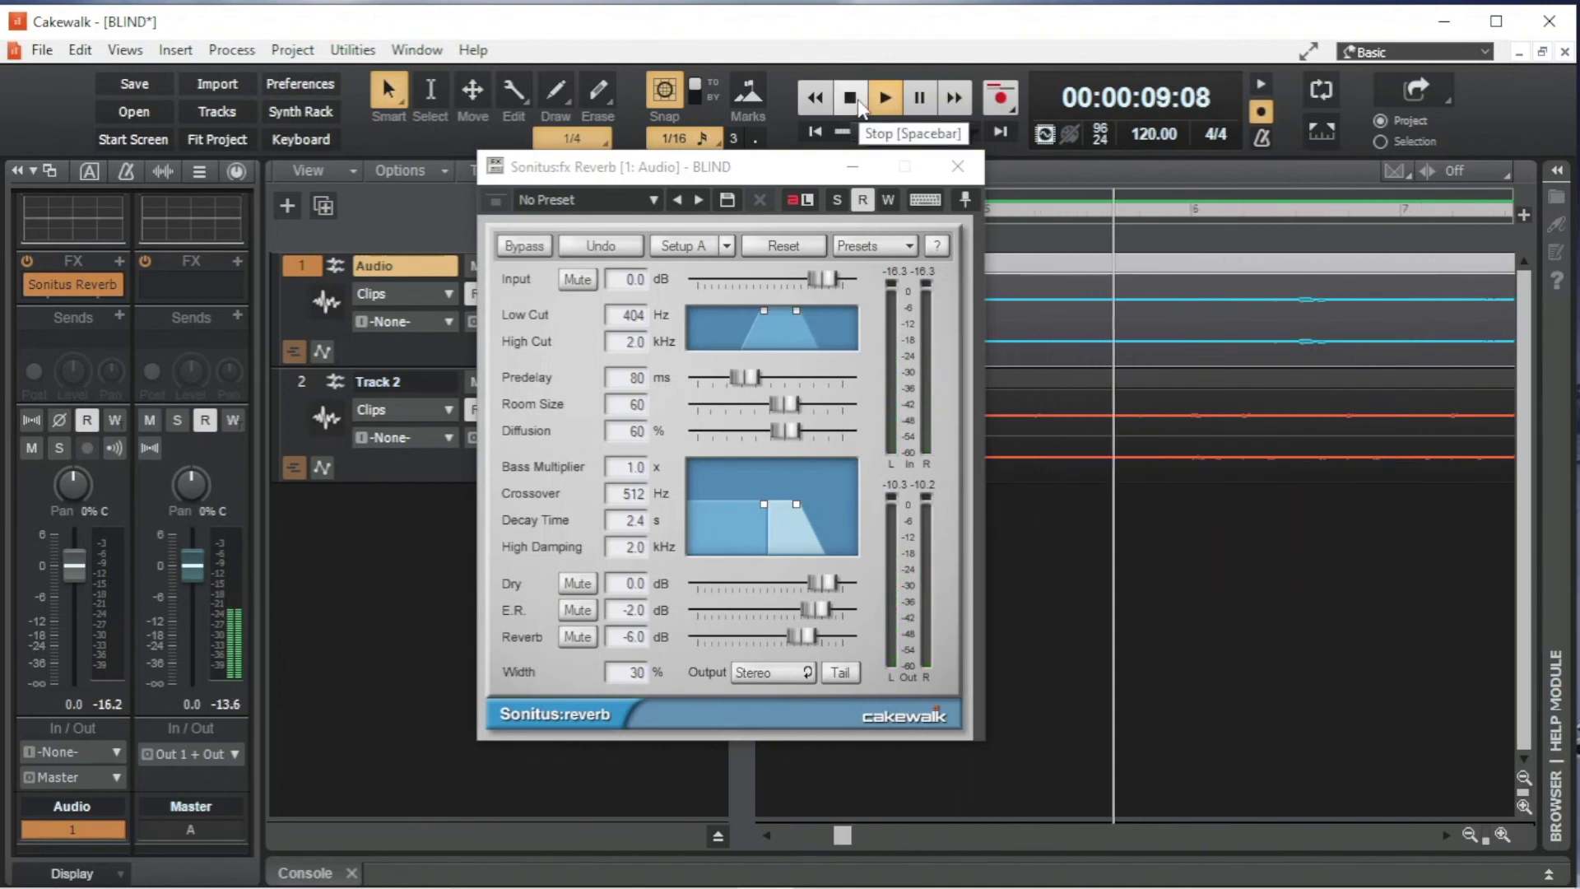
{"action": "left_click", "coordinate": [858, 99]}
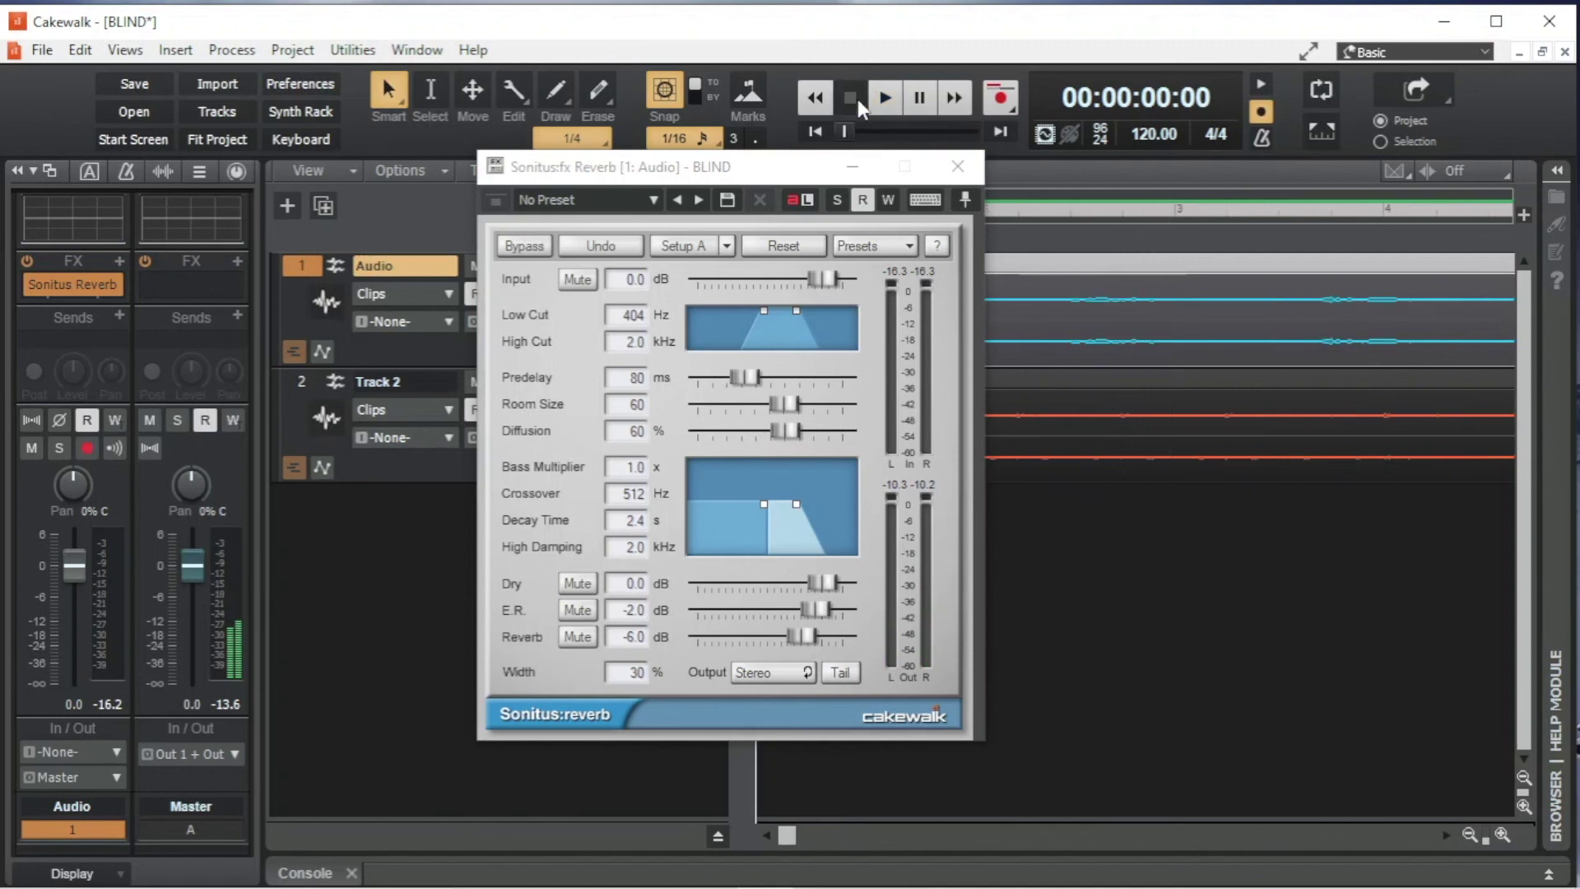
{"action": "left_click", "coordinate": [841, 669]}
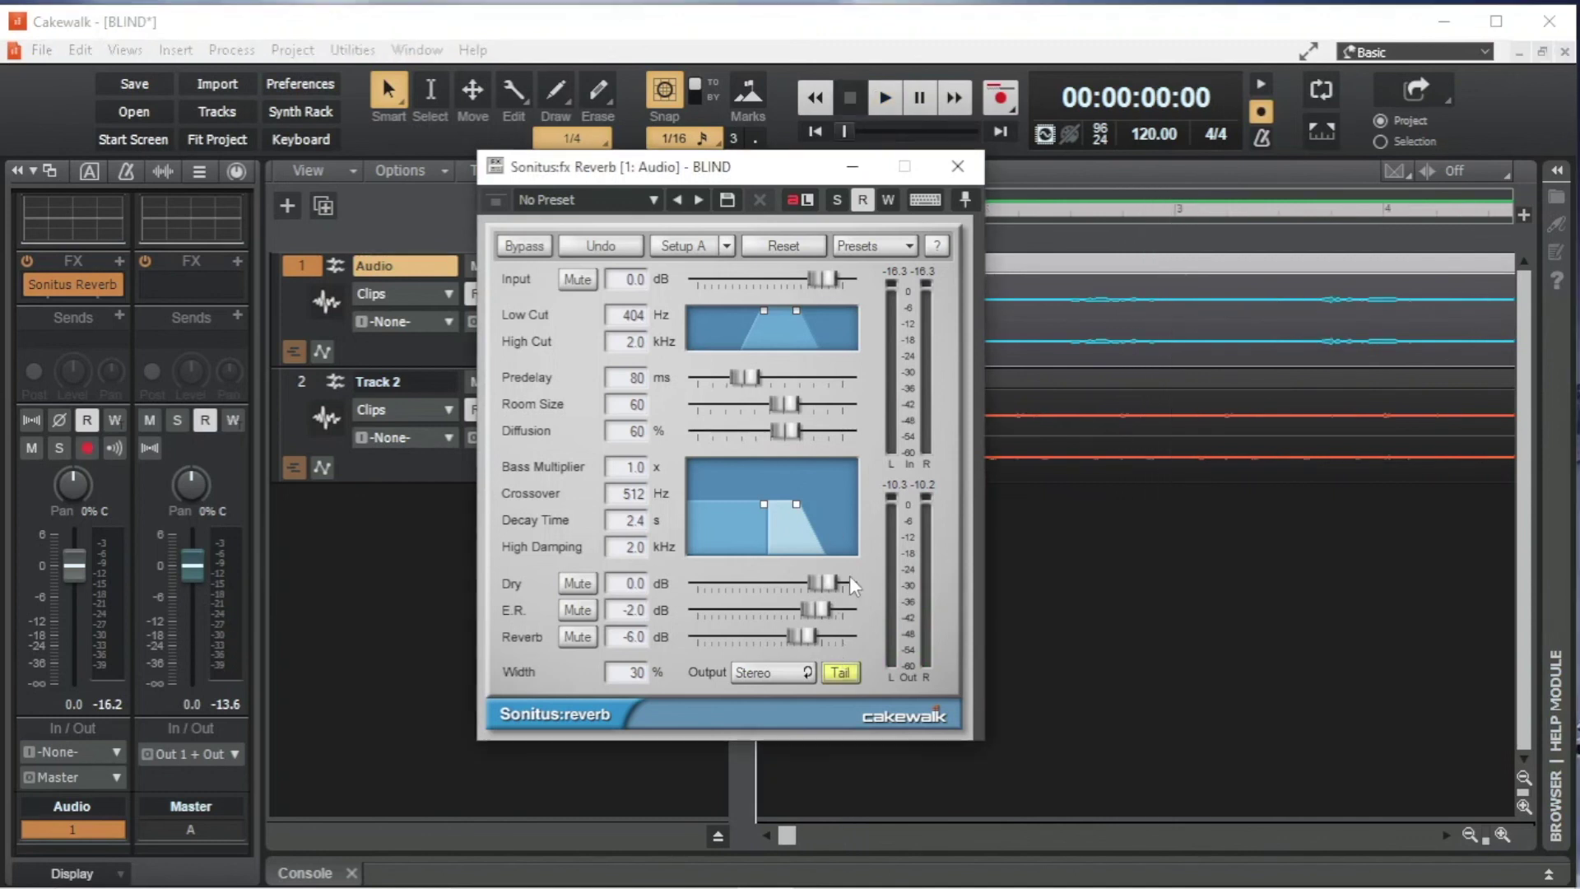
{"action": "left_click", "coordinate": [891, 97]}
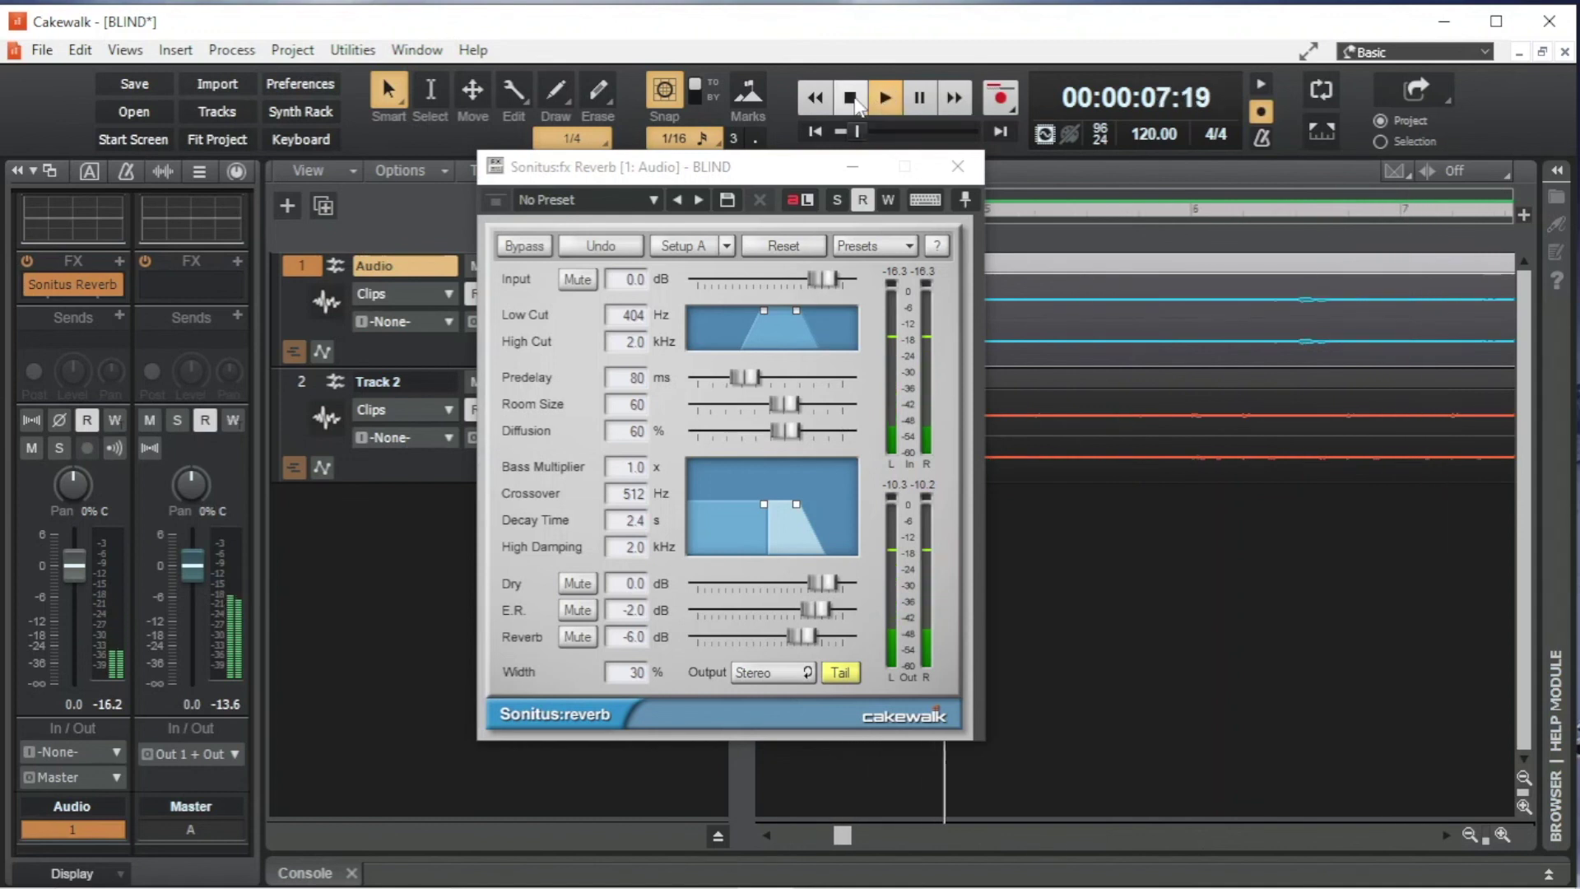
{"action": "left_click", "coordinate": [853, 99]}
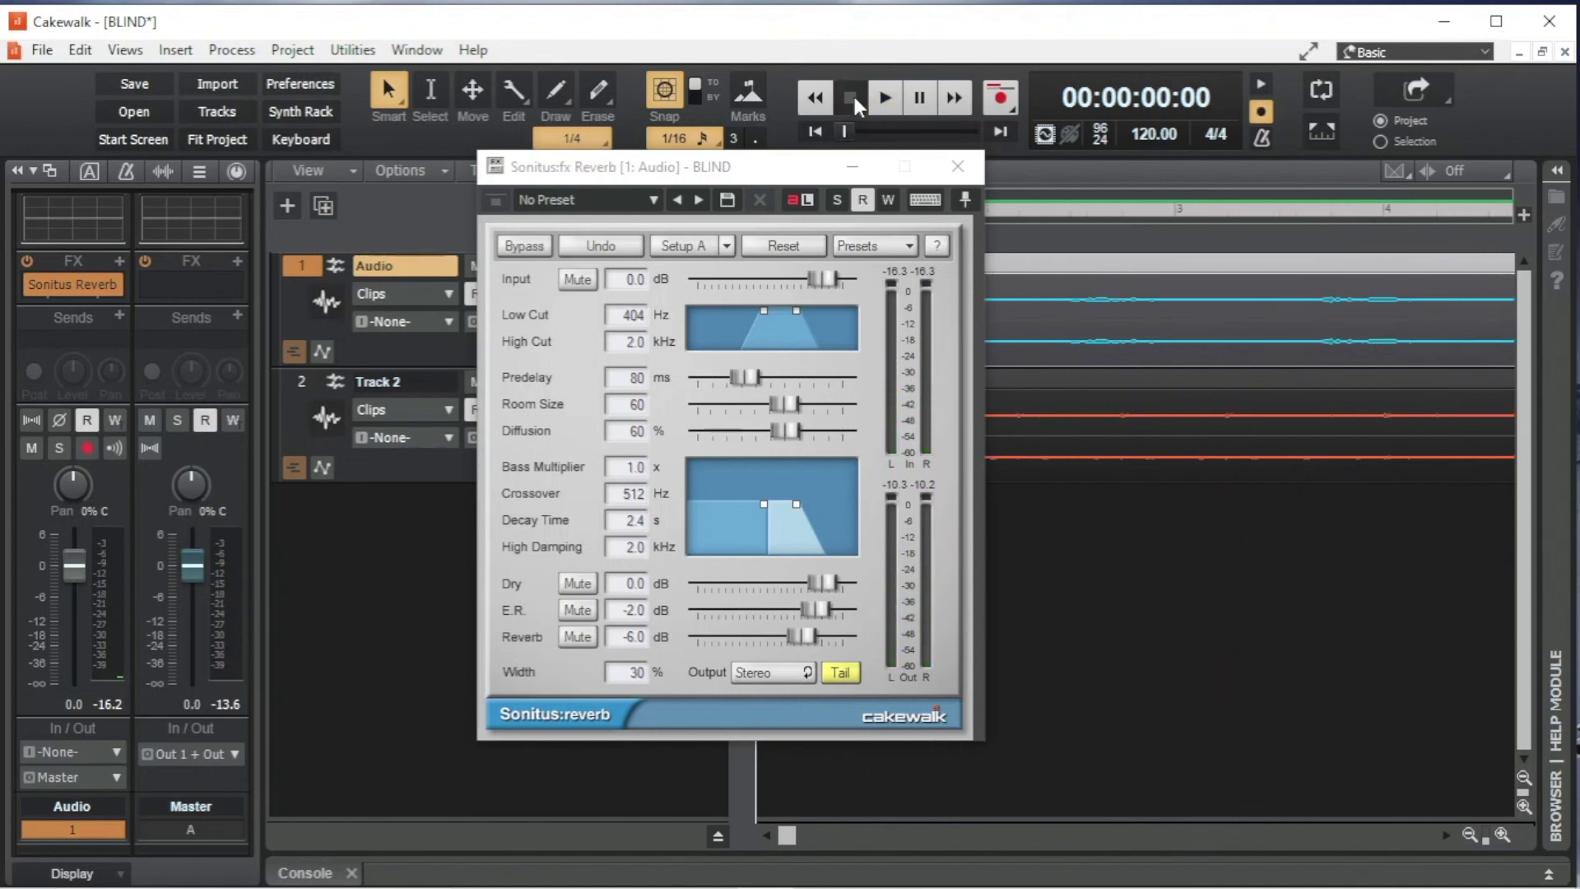